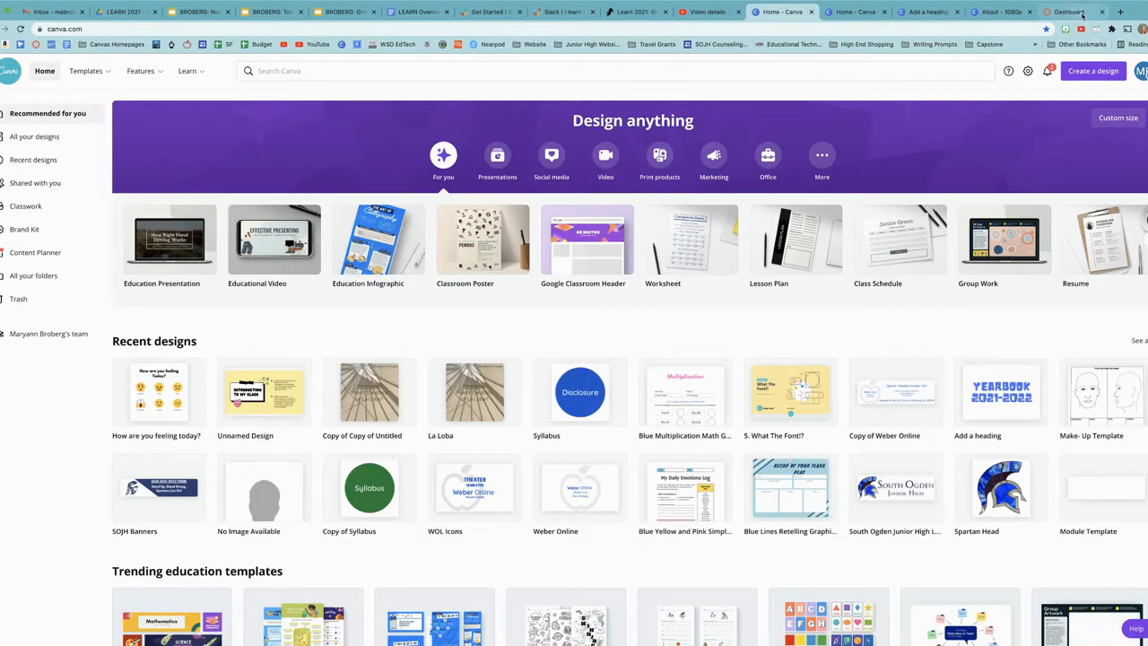
Step: Look over the course cards on the Canvas dashboard and the Yearbook 2021-2022 design with its download options in Canva
left_click(1072, 12)
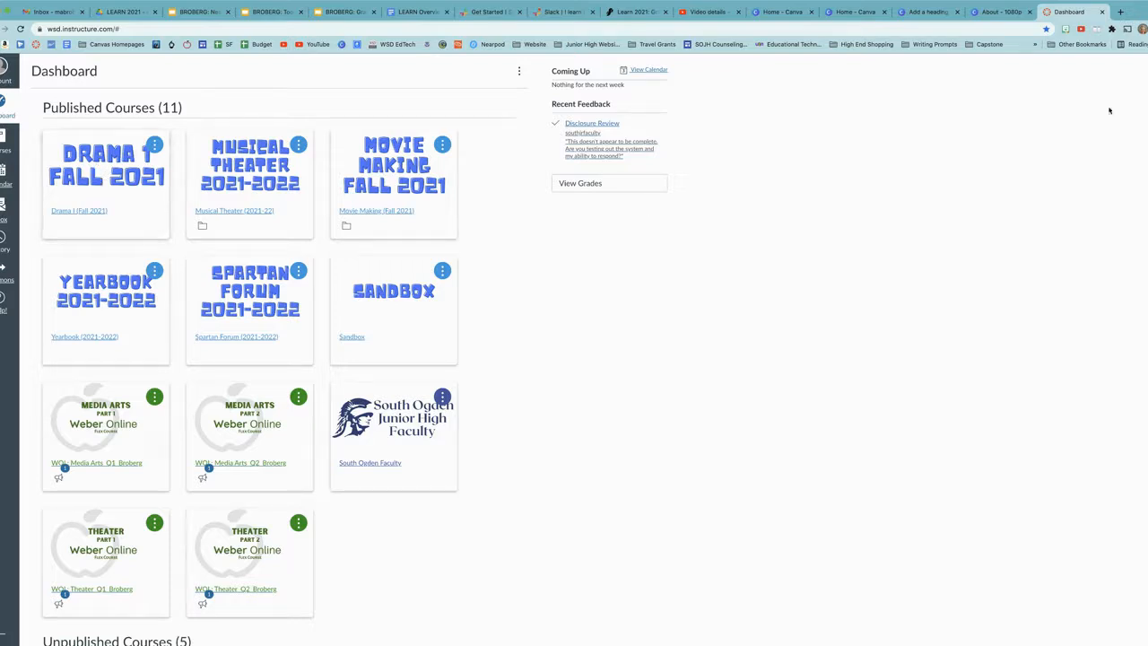
scroll(1015, 75, "down", 1)
left_click(999, 13)
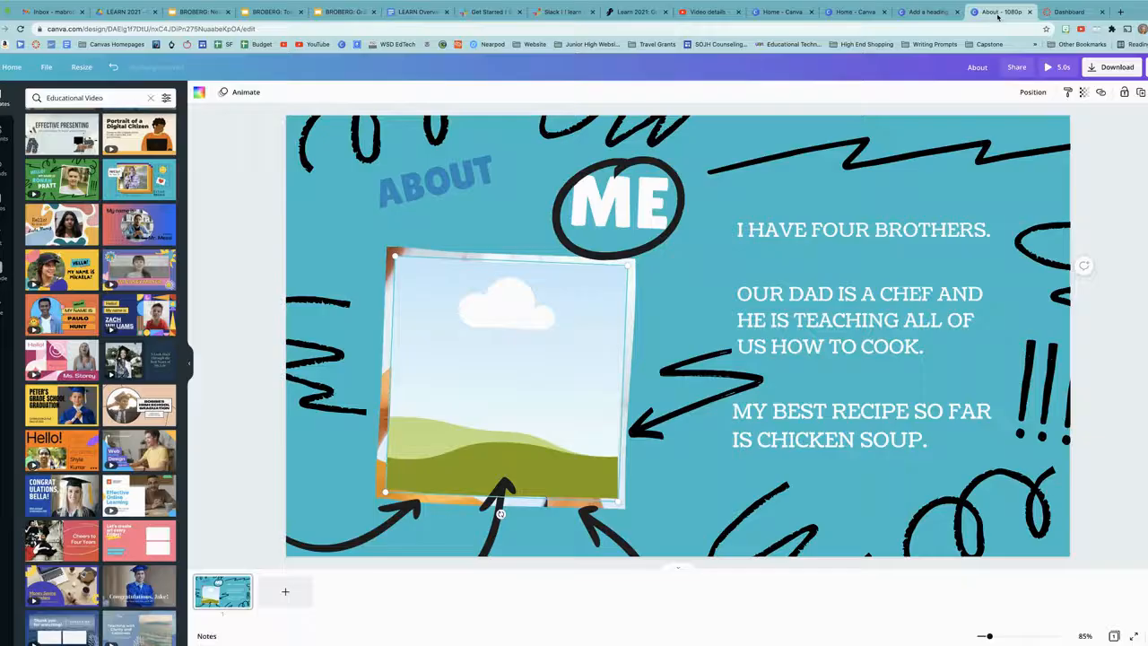
left_click(926, 11)
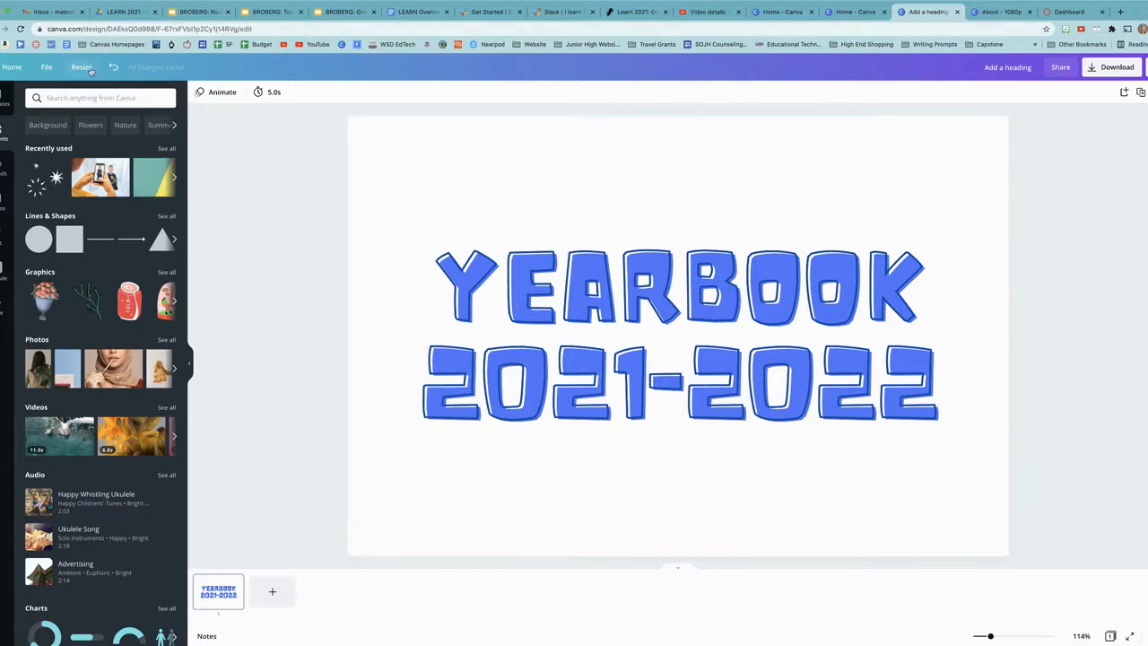
left_click(1118, 70)
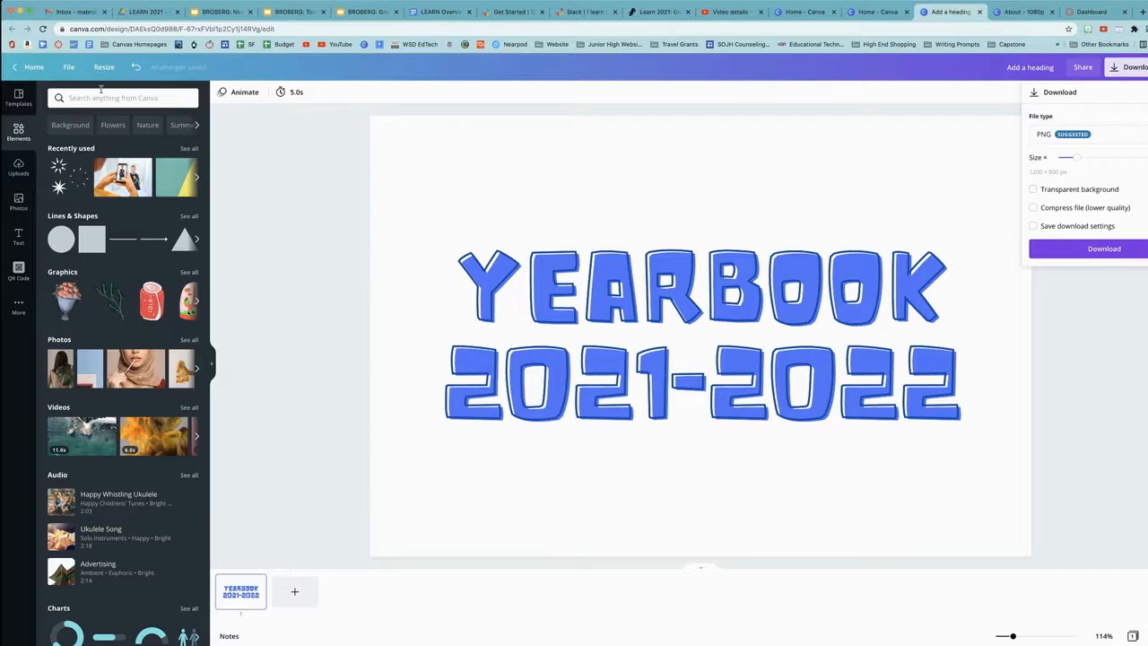
Step: Clear the template search and browse the suggested templates for the design
left_click(20, 98)
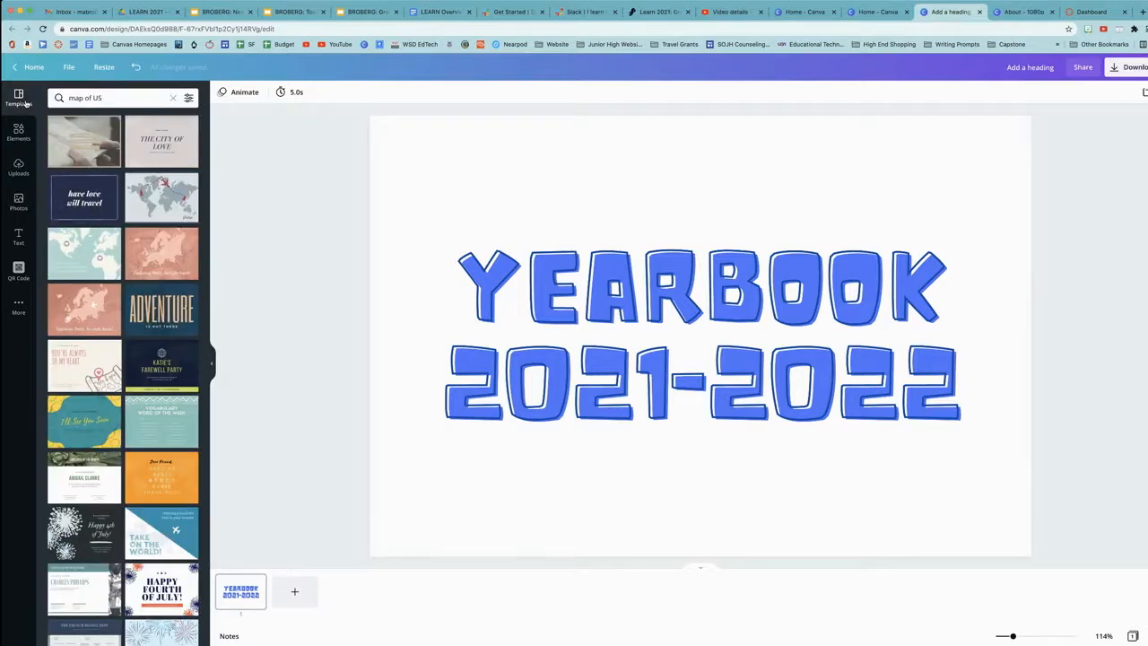
left_click(173, 97)
scroll(96, 456, "down", 15)
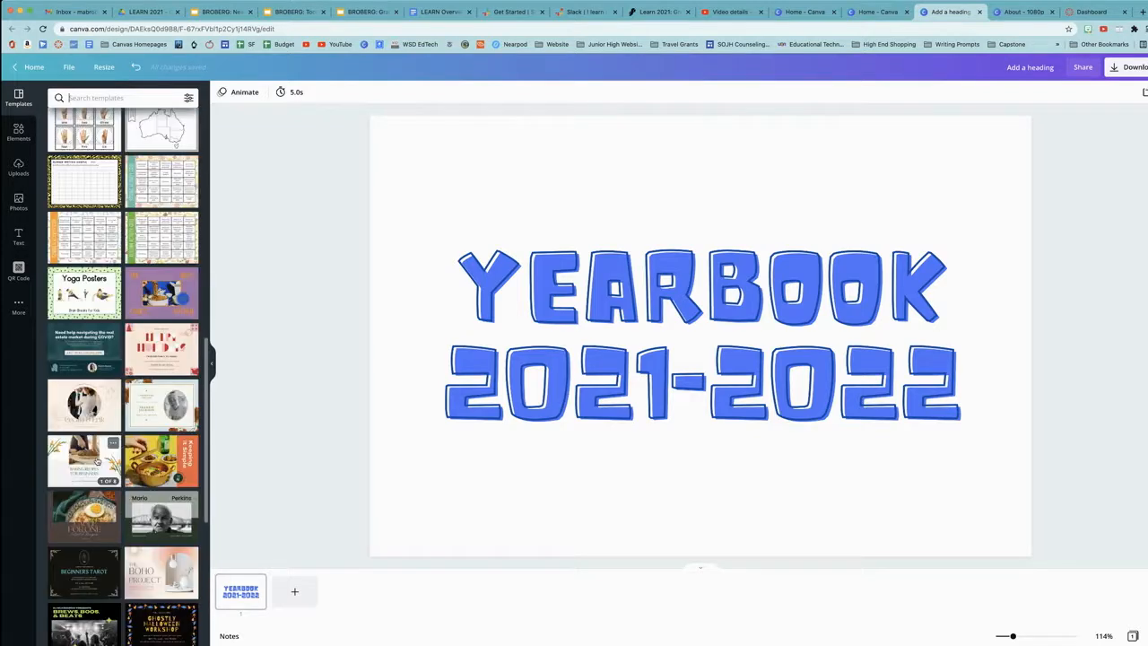
scroll(96, 462, "up", 3)
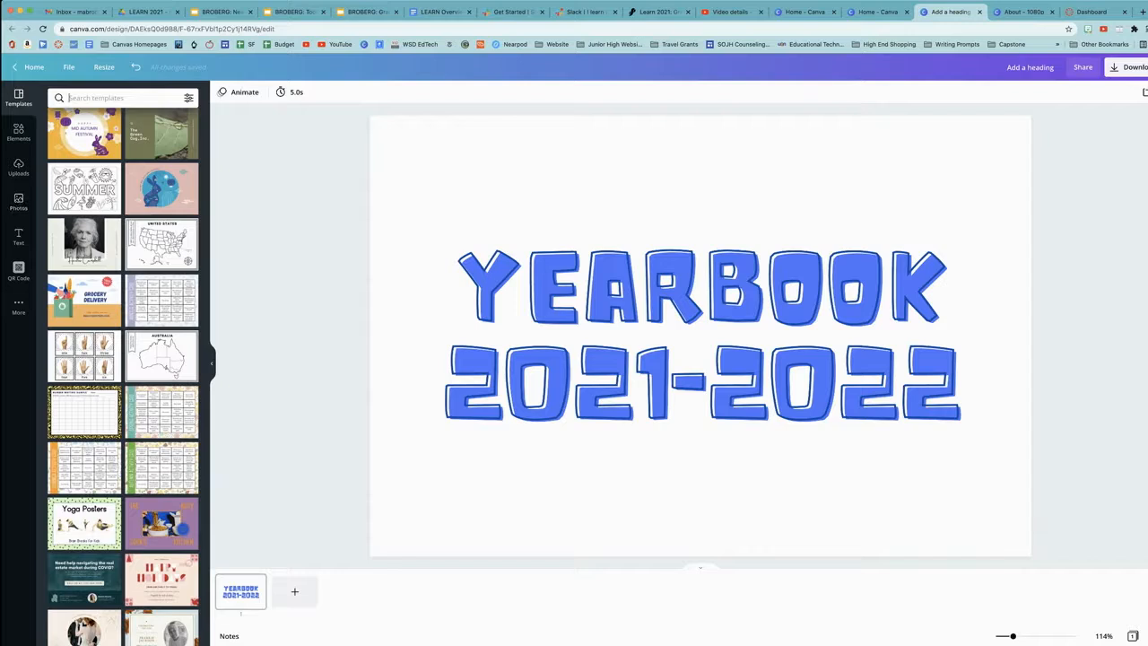
Step: Browse the heading styles and font combinations available for text
left_click(20, 237)
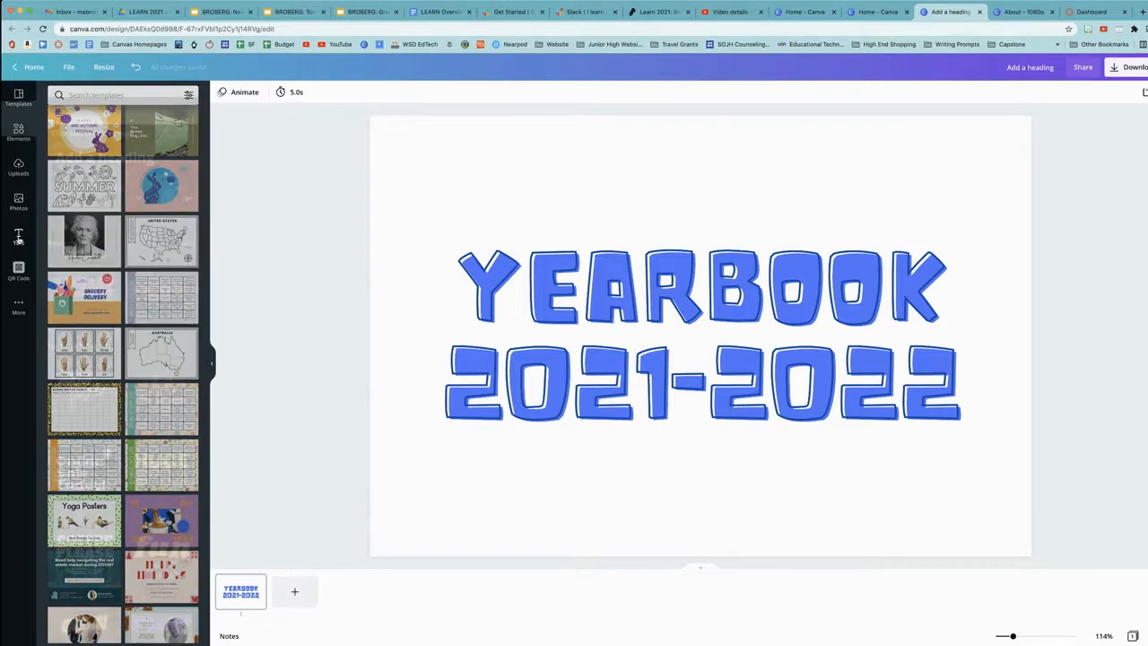
scroll(99, 250, "down", 5)
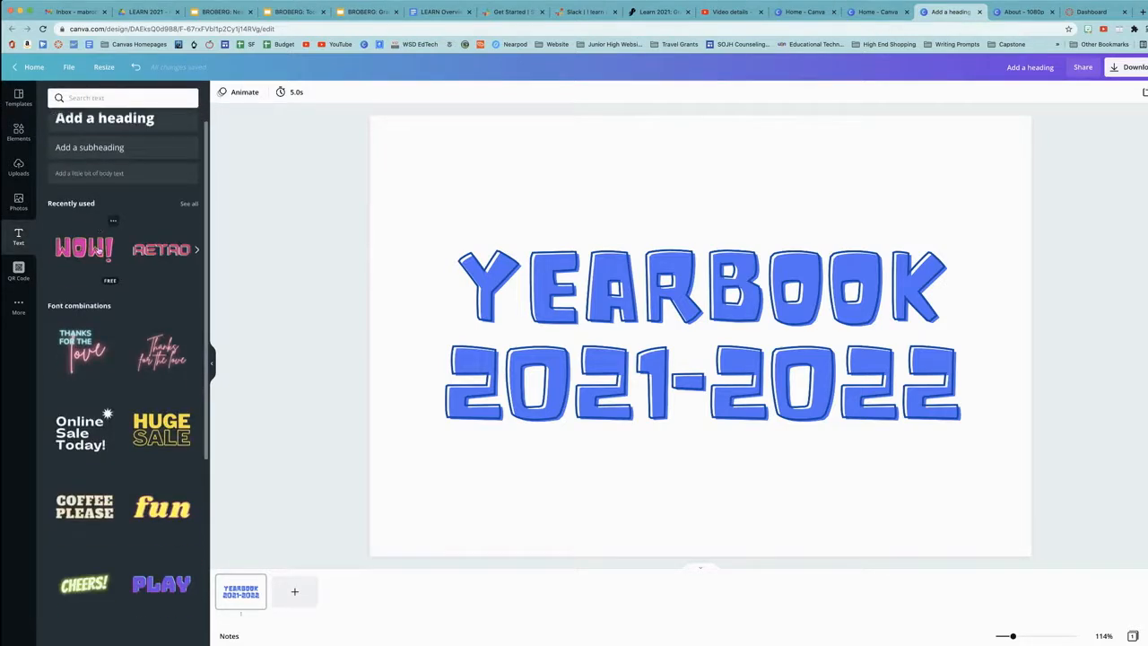
scroll(99, 250, "down", 8)
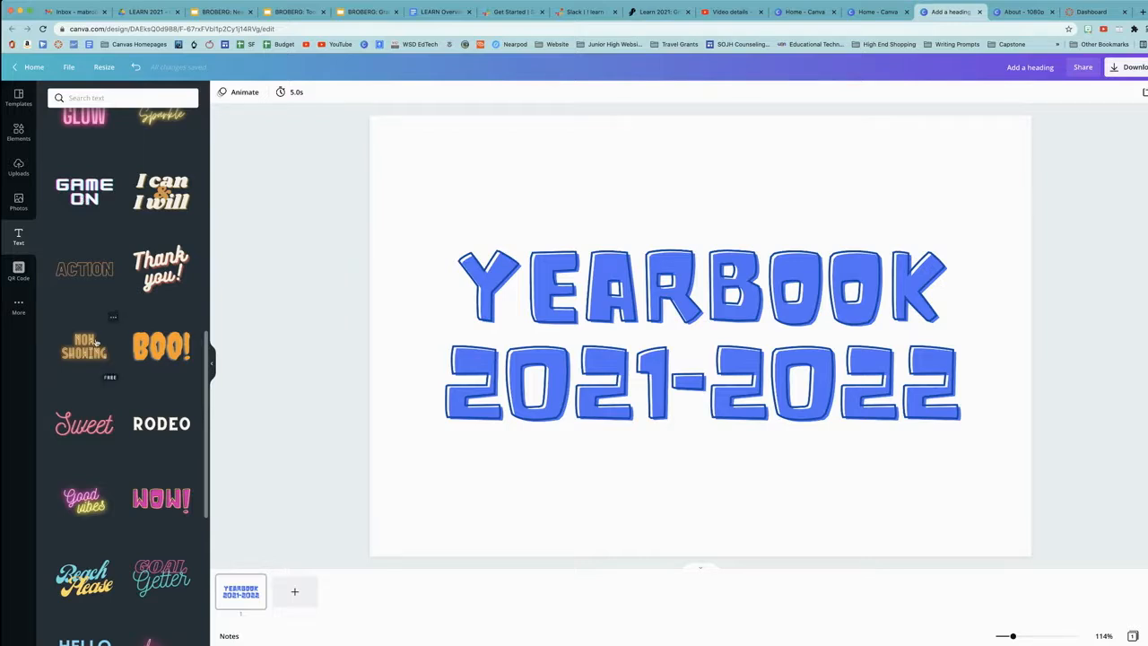
Step: Examine the font, text color and effects options for the Yearbook 2021-2022 heading
left_click(538, 266)
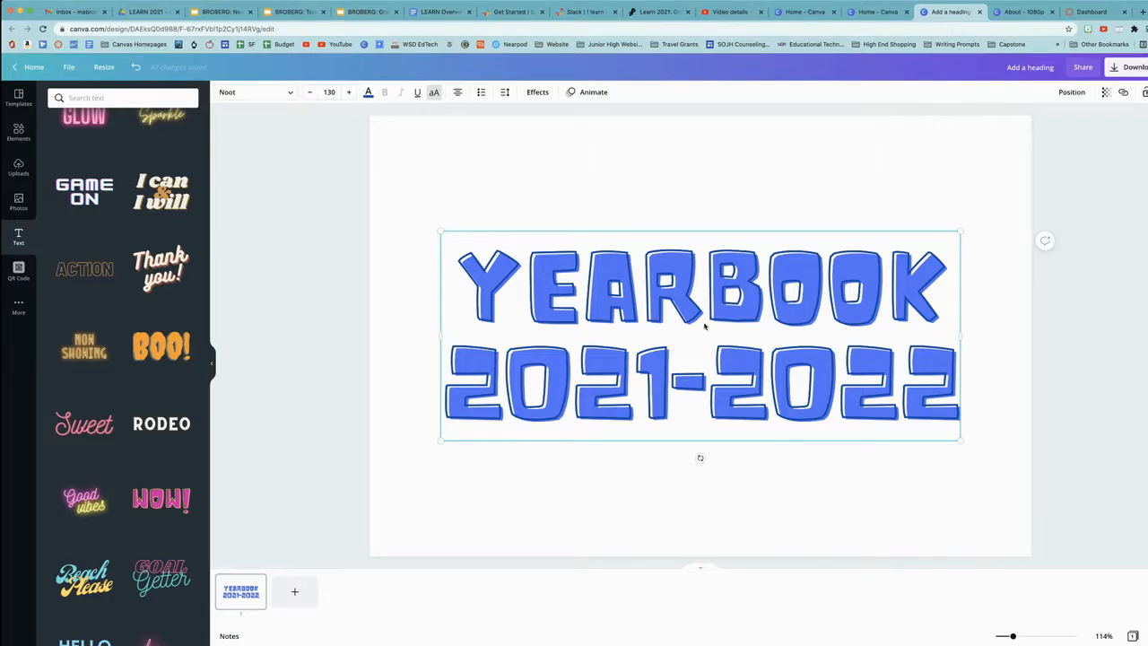
left_click(290, 95)
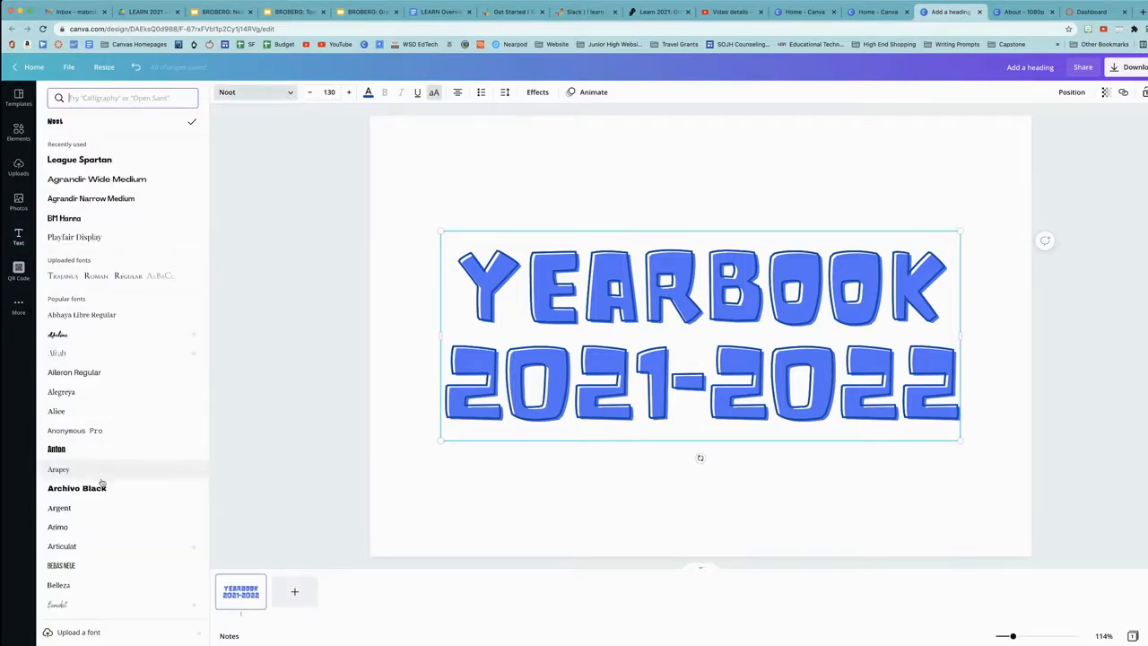
left_click(368, 94)
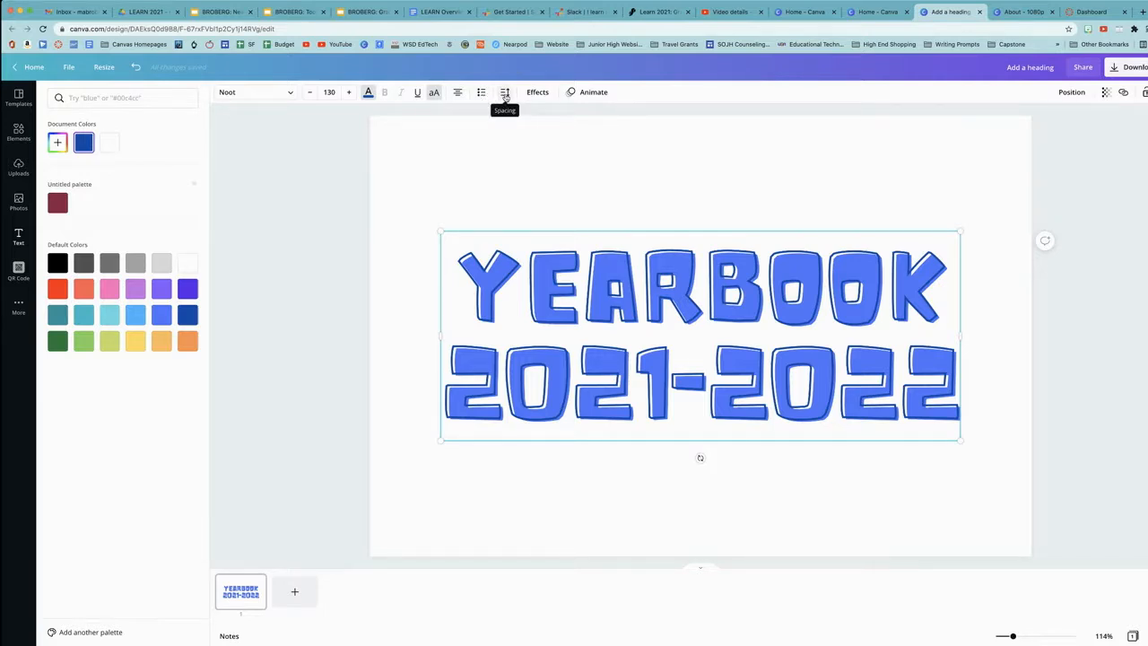
left_click(538, 92)
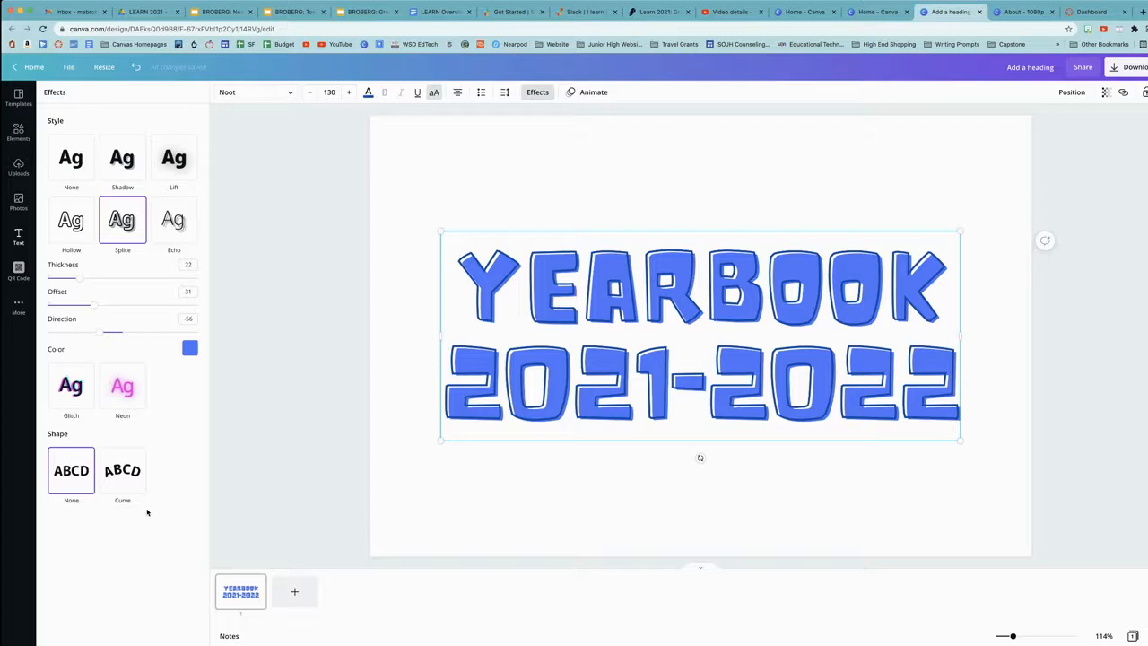
Step: Preview the Typewriter animation on the Yearbook heading and apply the Bounce text animation to it
left_click(596, 94)
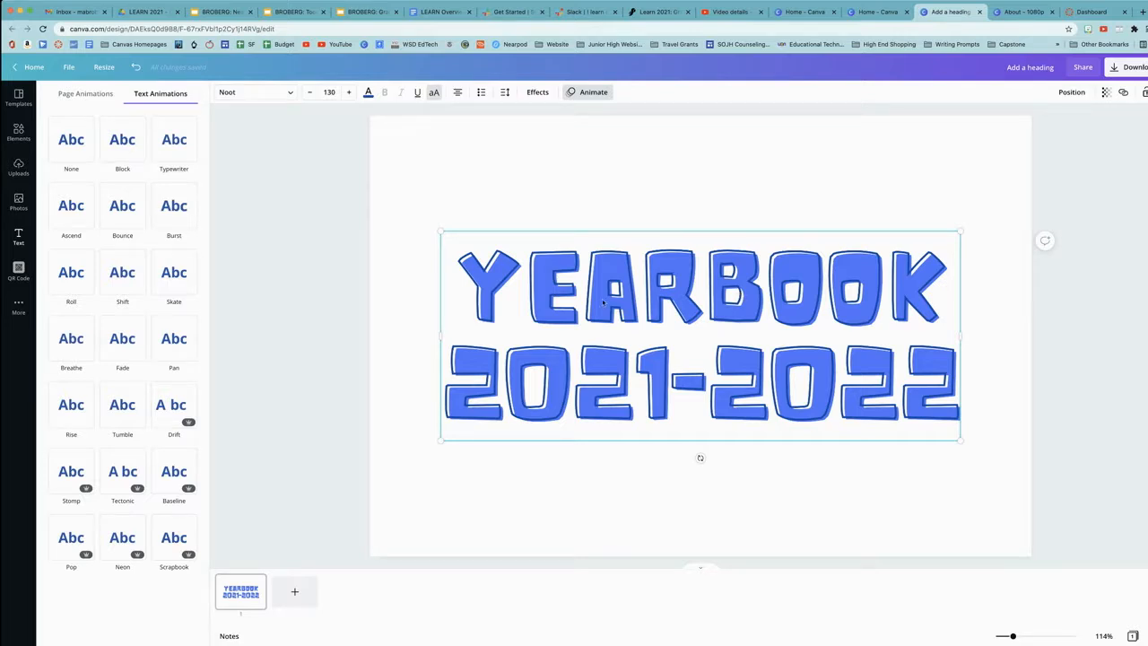
left_click(174, 139)
left_click(1093, 11)
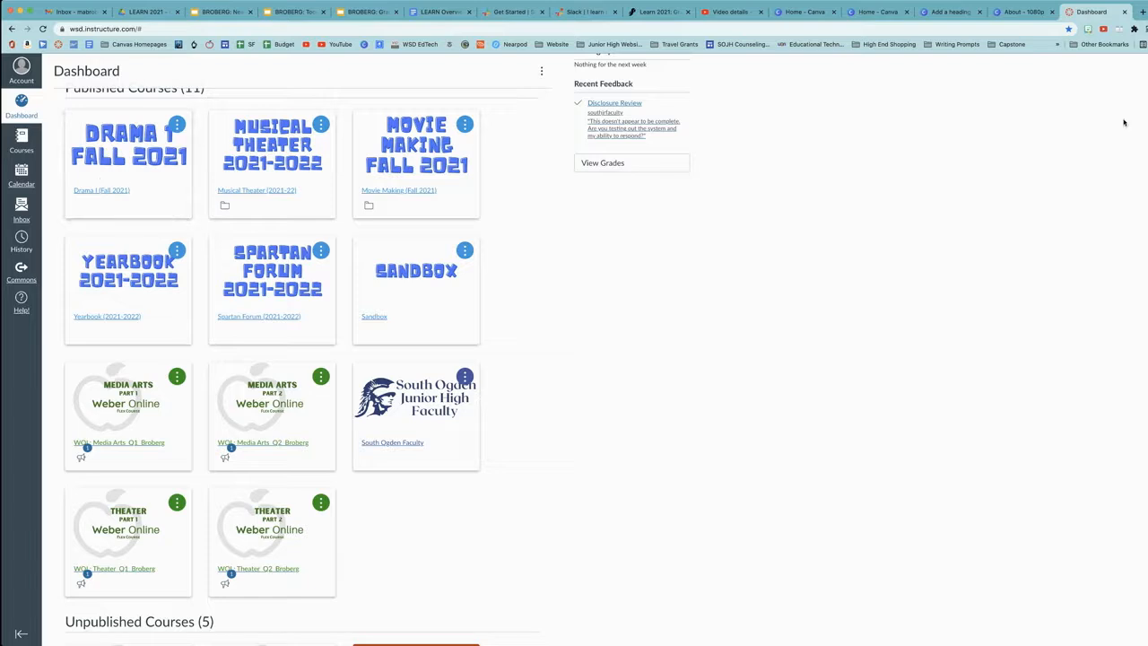
left_click(951, 14)
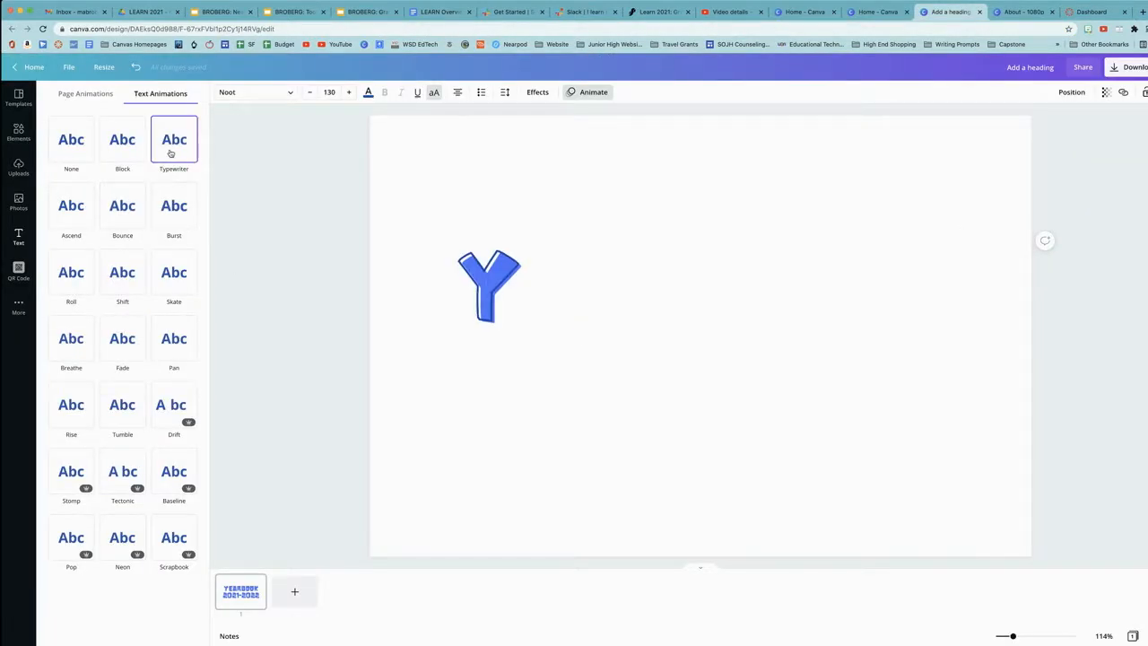
left_click(125, 211)
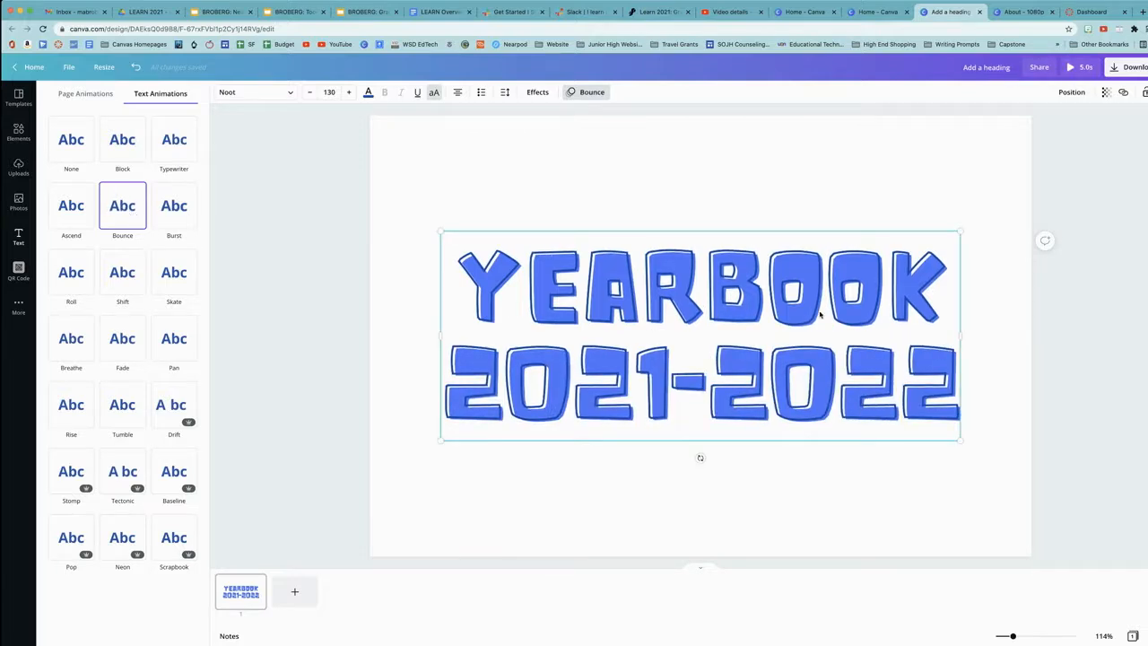
left_click(1105, 365)
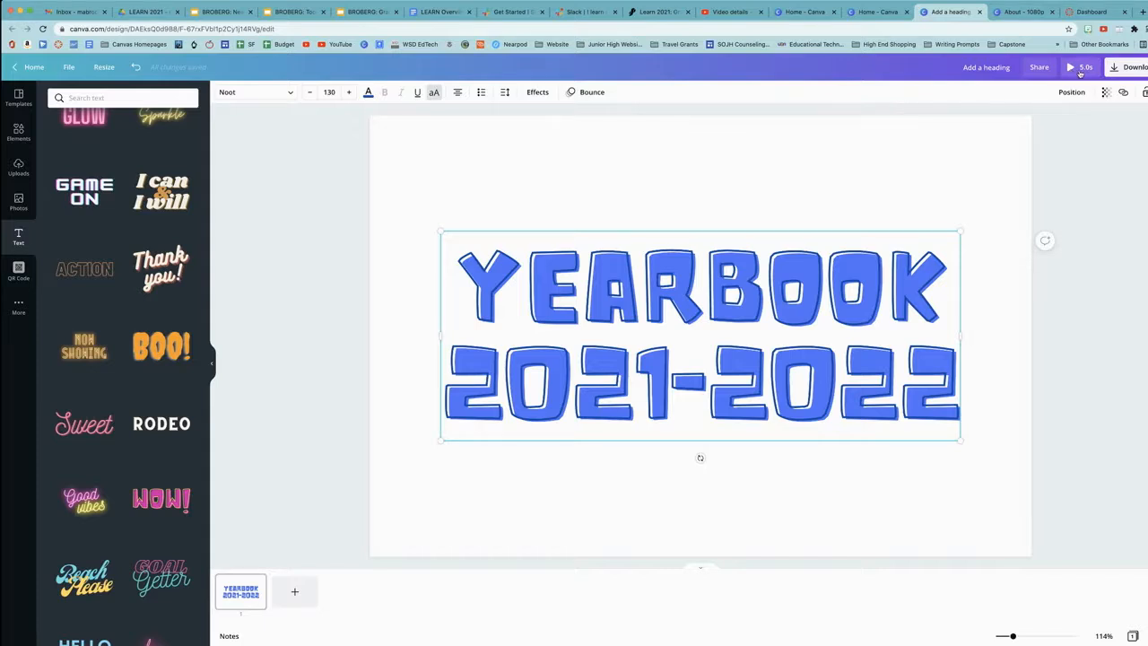
Step: Download the animated Yearbook design as a GIF and dismiss the sharing offer
left_click(1135, 70)
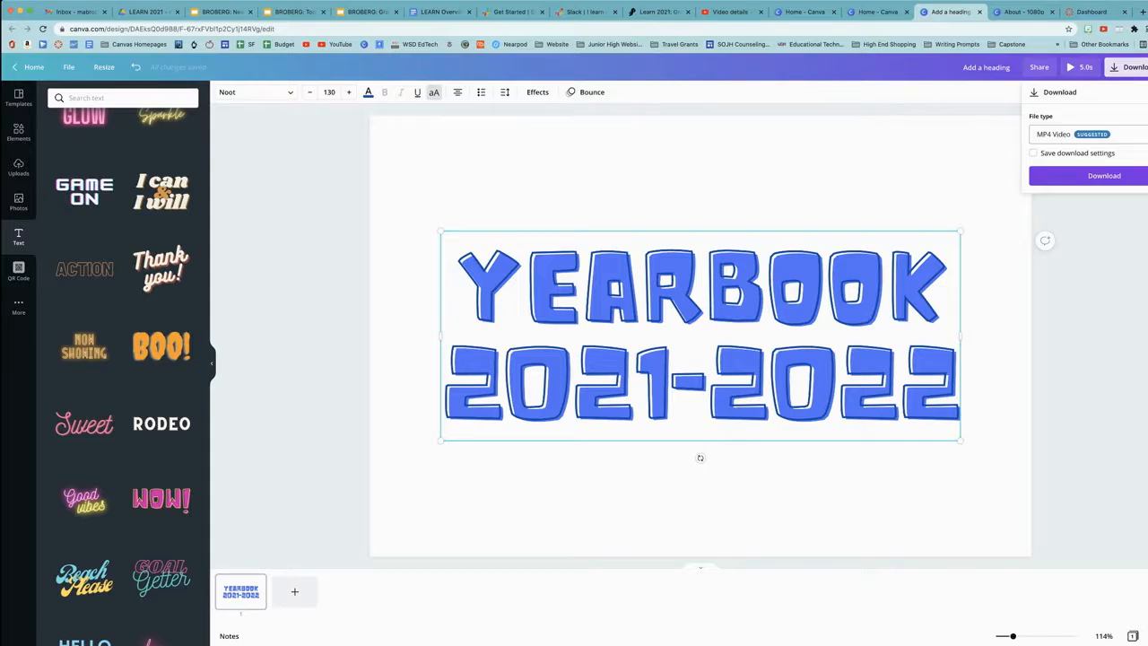
left_click(1077, 133)
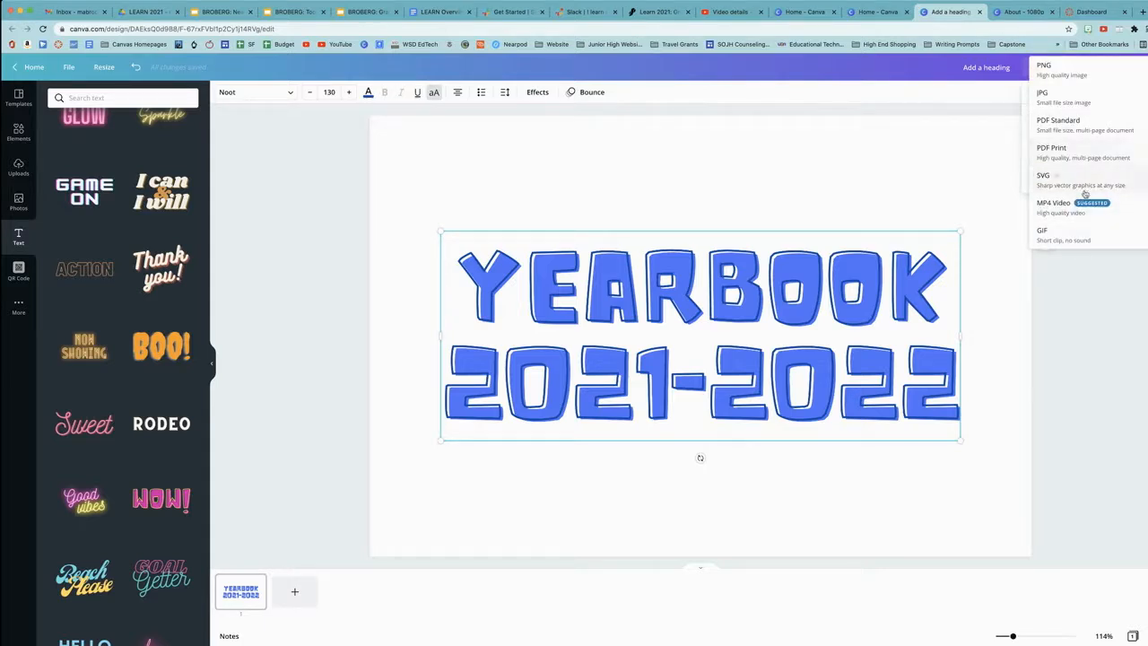
left_click(1054, 241)
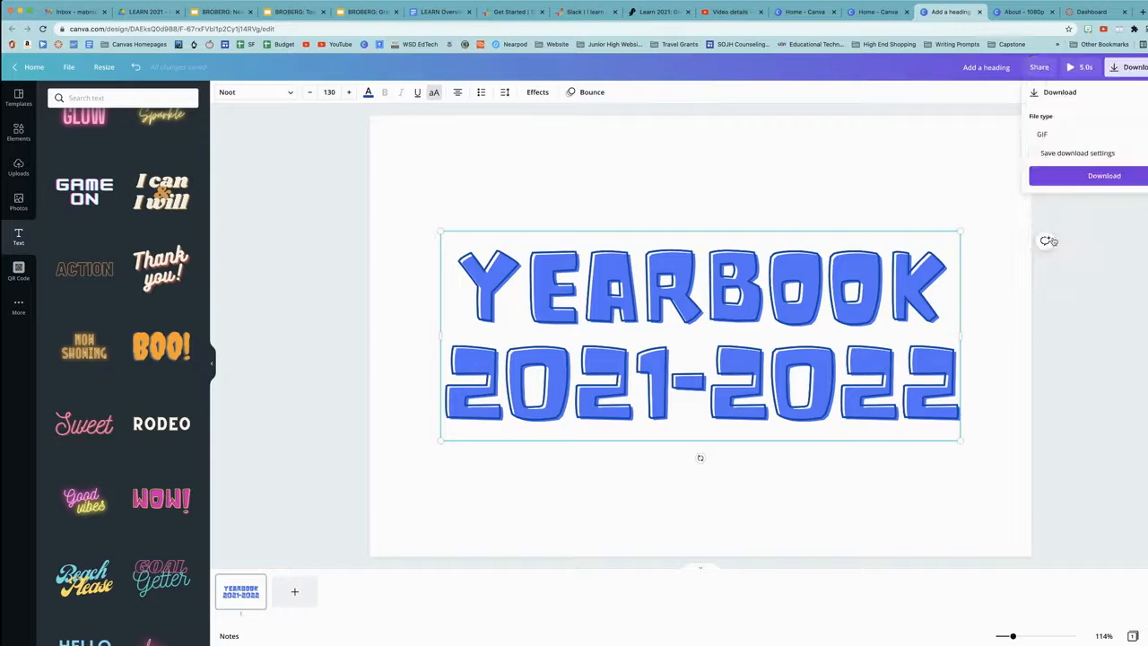
left_click(1124, 176)
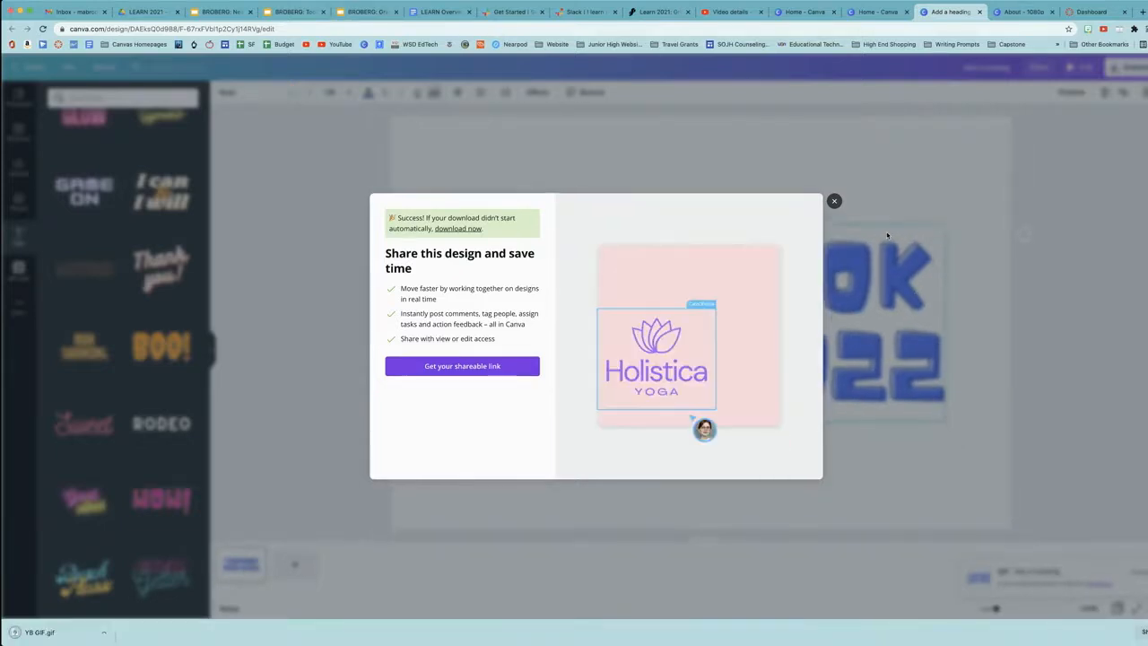
left_click(835, 201)
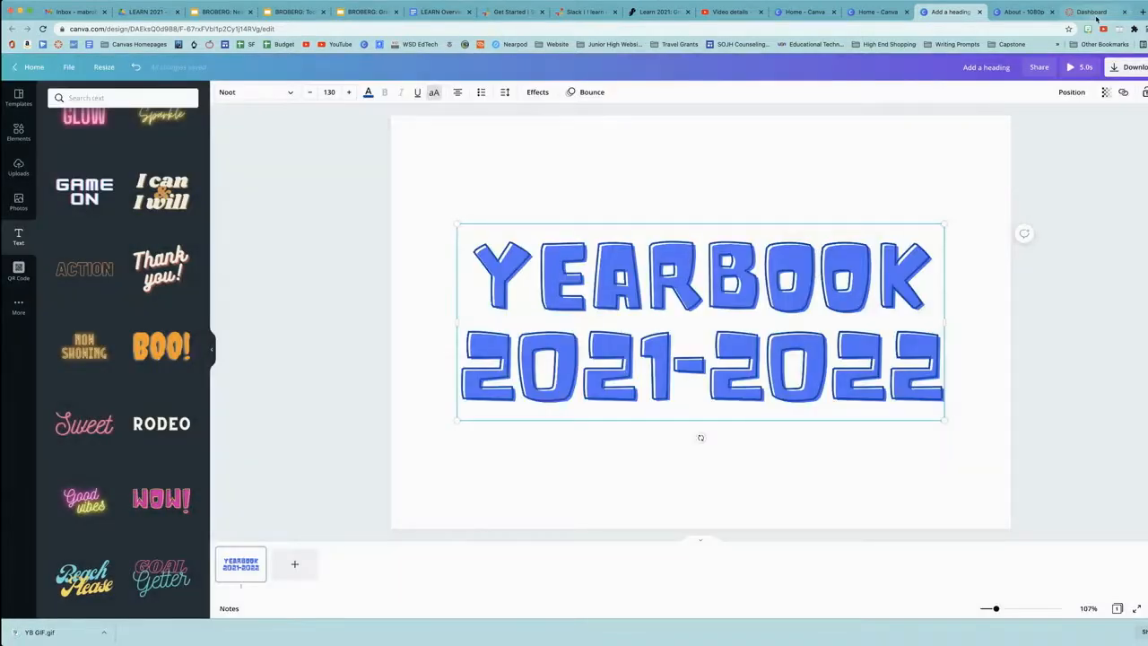
Step: Switch to the Canvas dashboard and open the settings of the Yearbook (2021-2022) course
left_click(1092, 12)
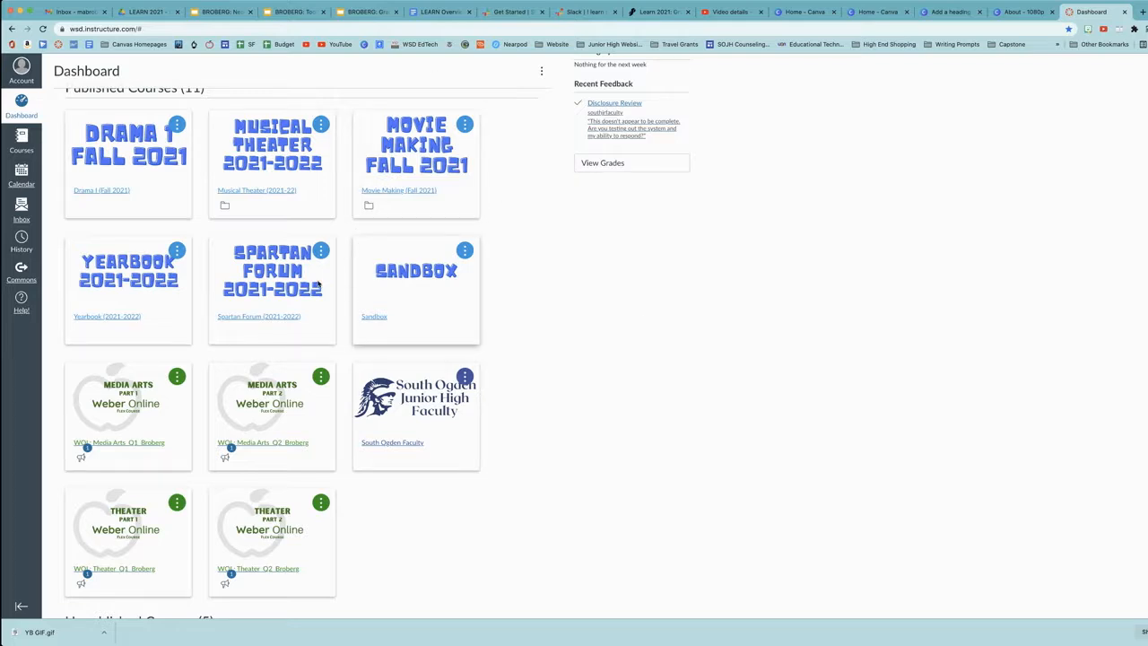
left_click(127, 279)
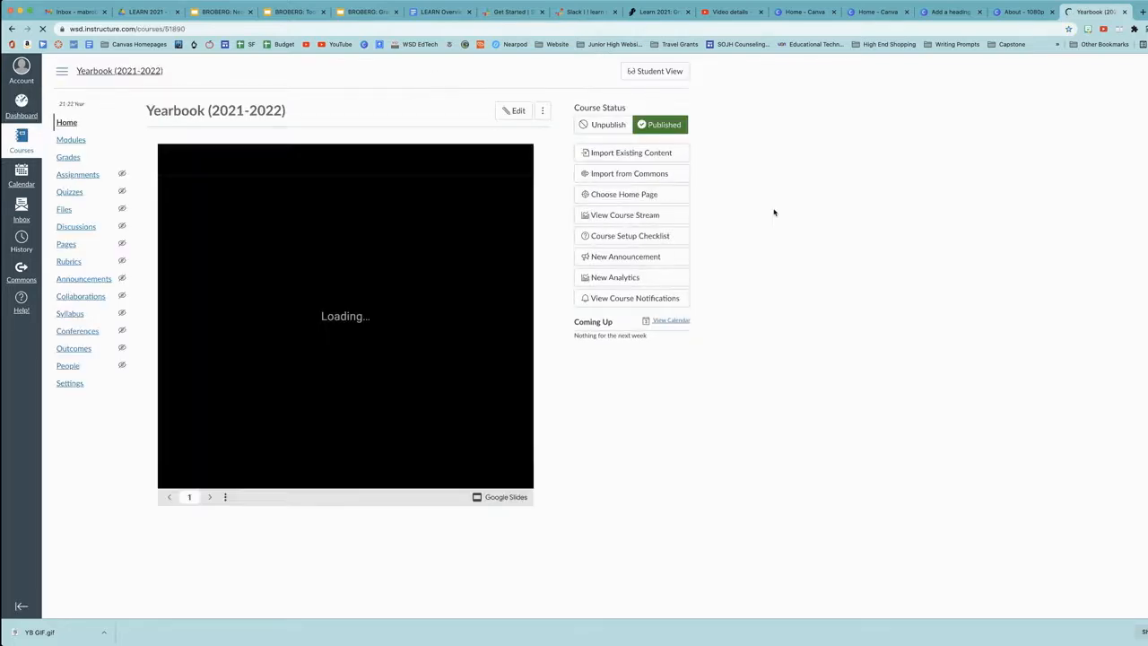
left_click(63, 386)
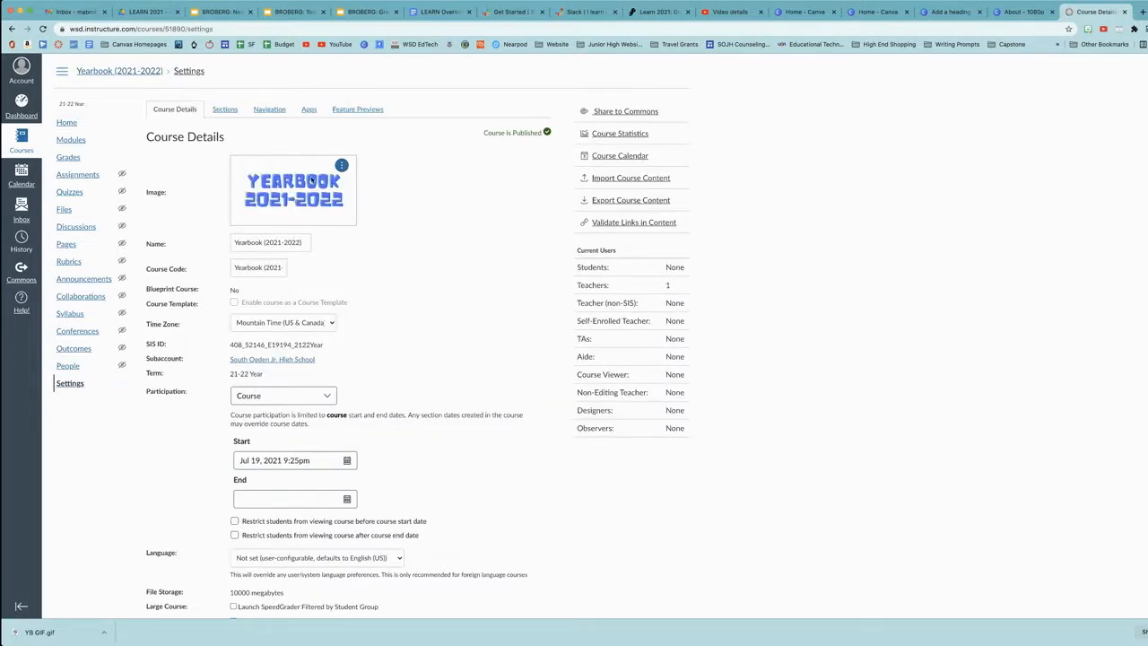
Step: Replace the course image with the downloaded YB GIF.gif from the computer and update the course details
left_click(341, 167)
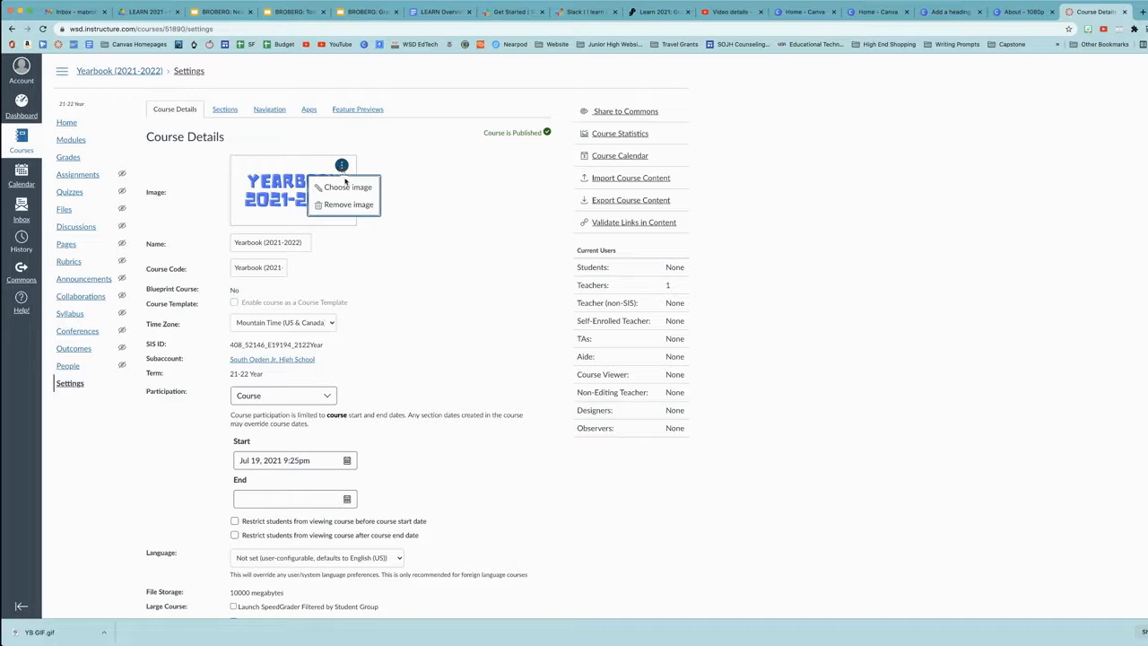
left_click(348, 187)
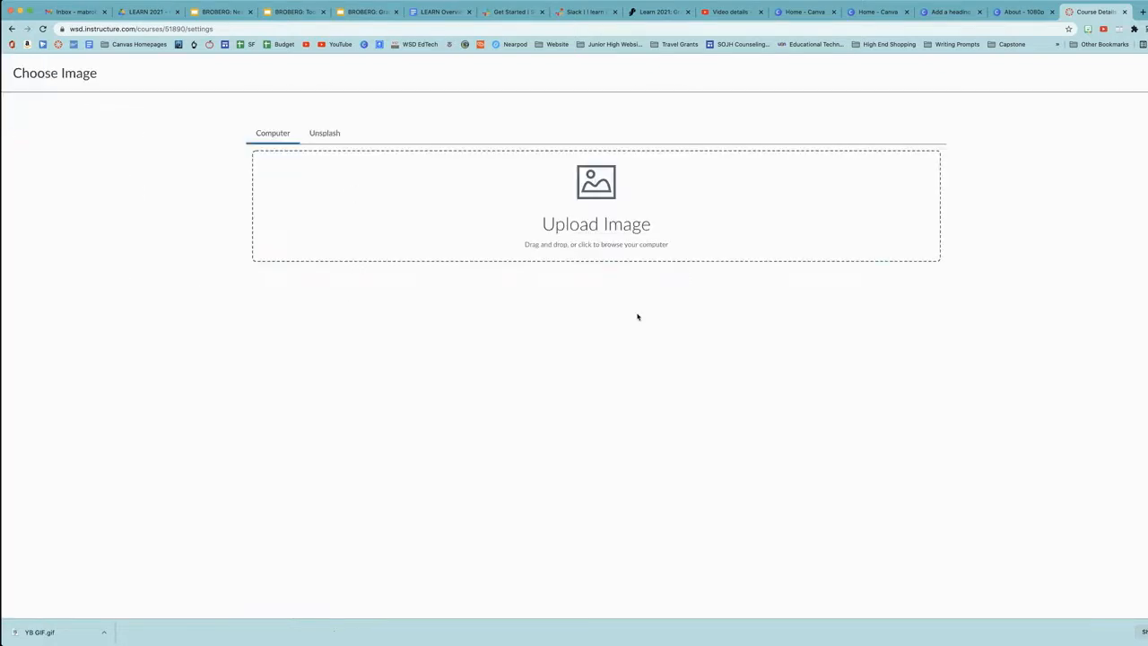
left_click(613, 198)
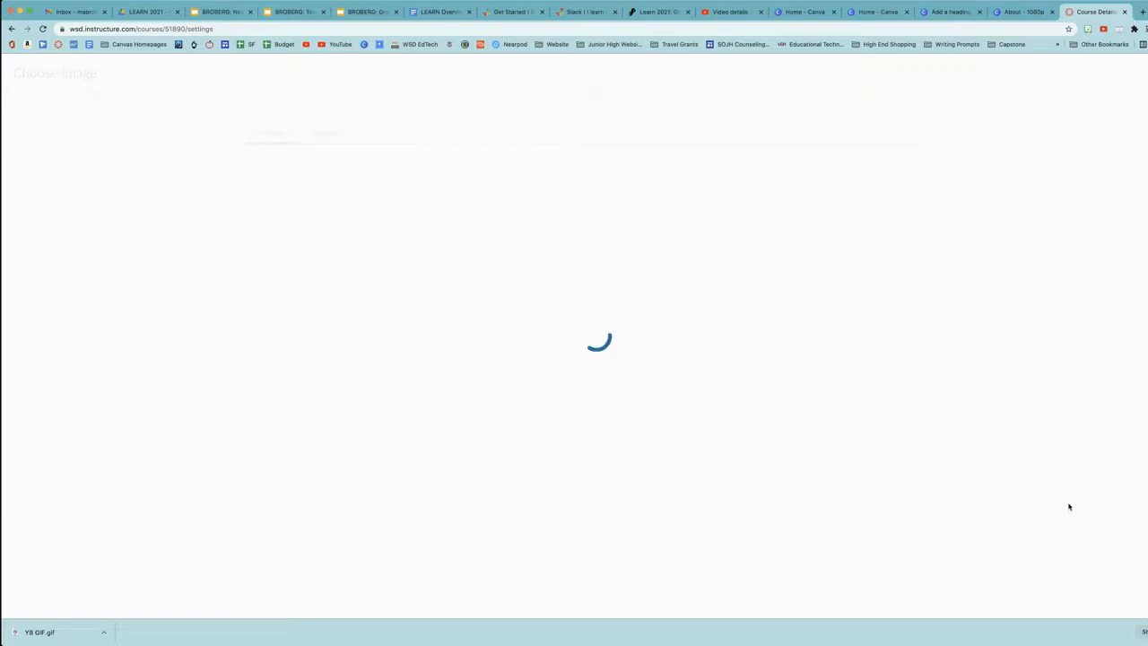
scroll(633, 523, "down", 5)
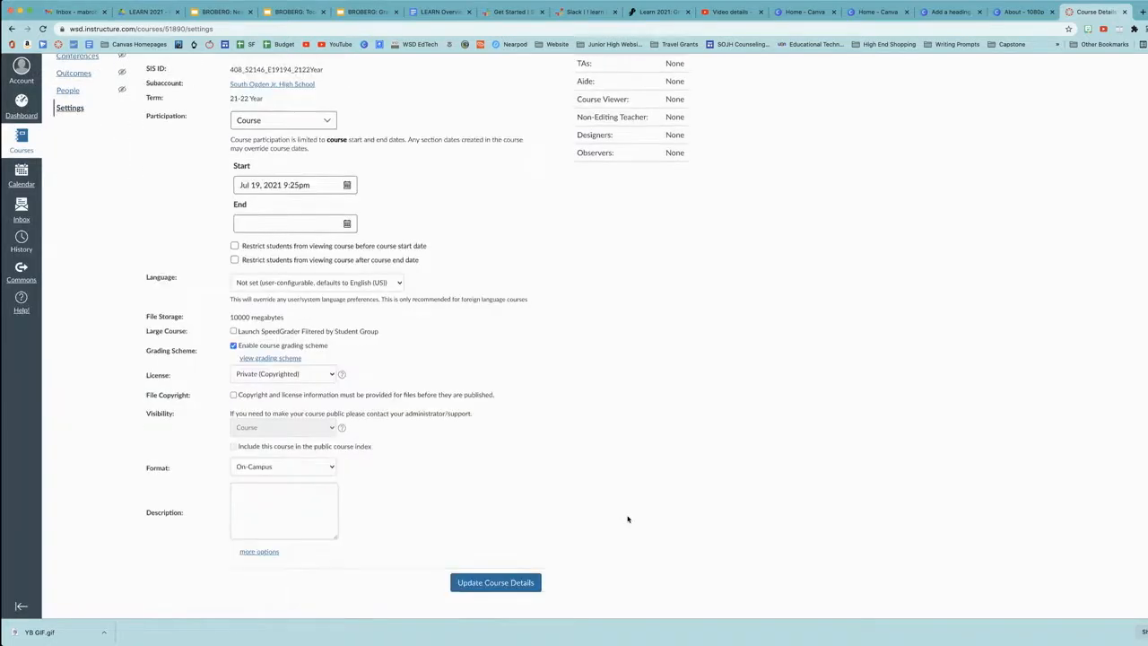
left_click(517, 570)
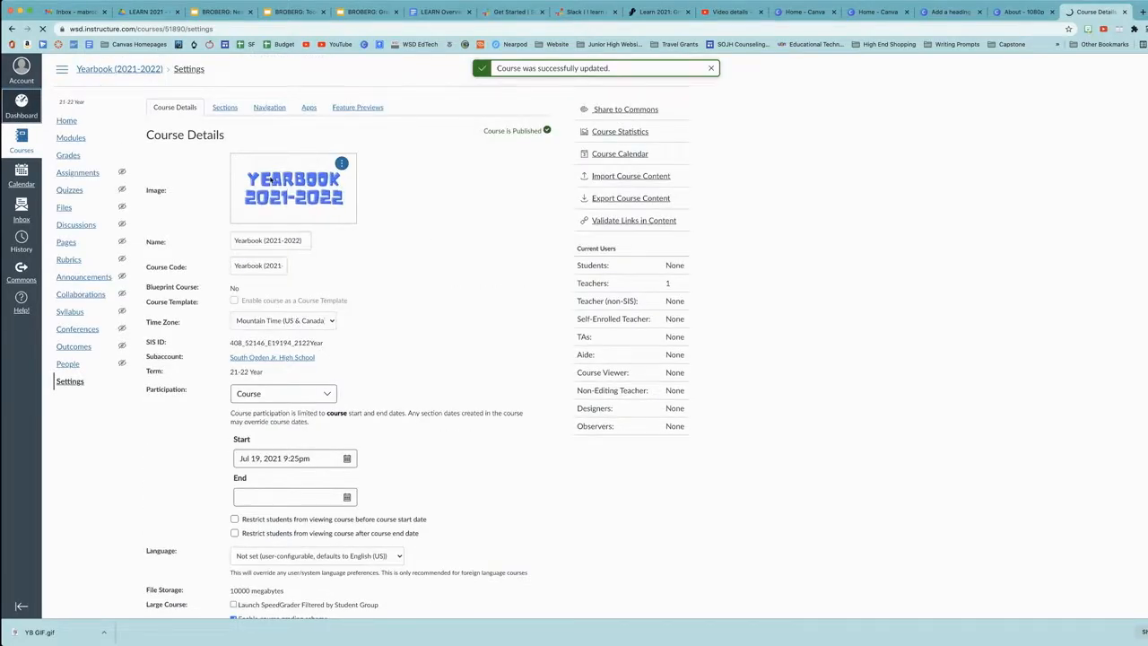
Step: View the animated Yearbook card on the Canvas dashboard and return to the Yearbook design in Canva
left_click(24, 104)
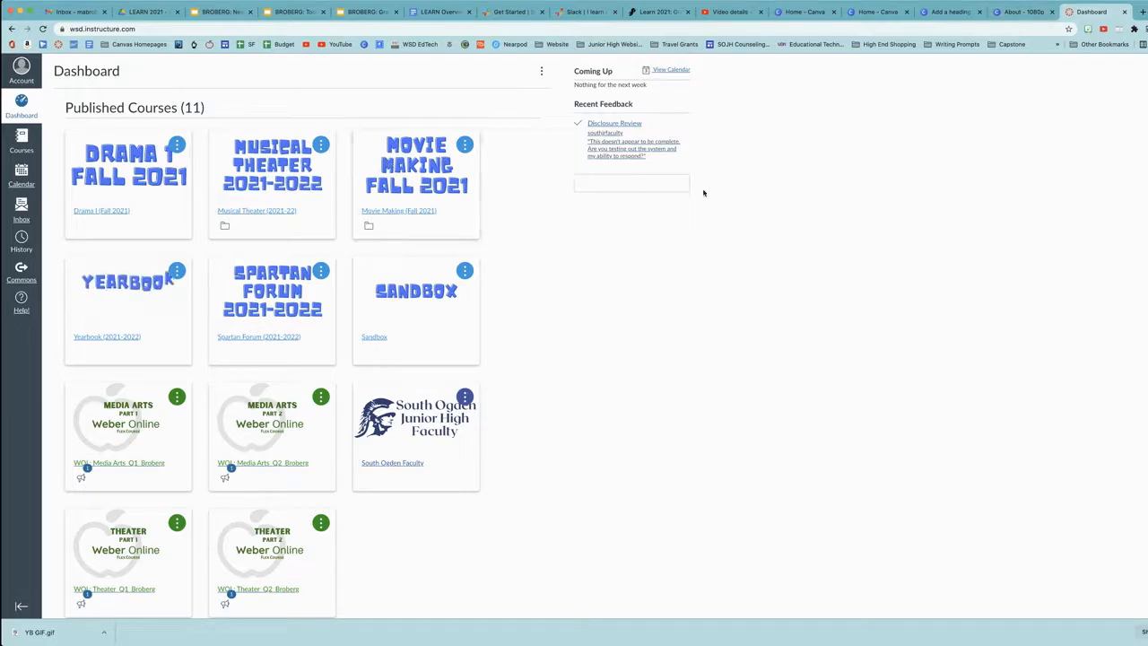
scroll(884, 180, "down", 1)
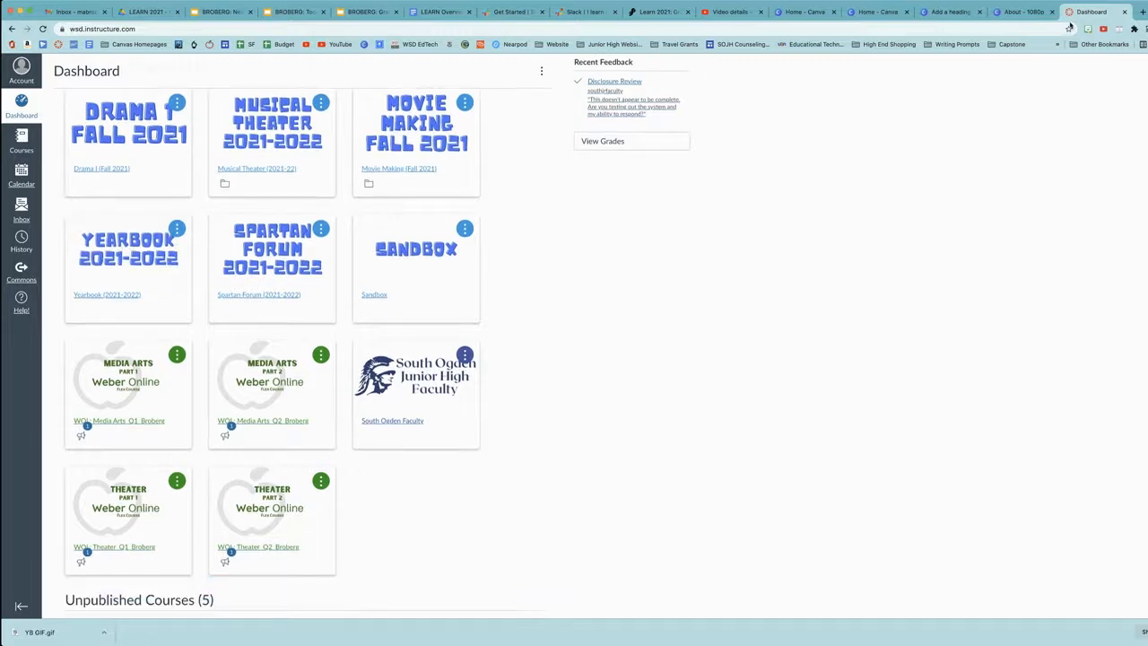
left_click(950, 13)
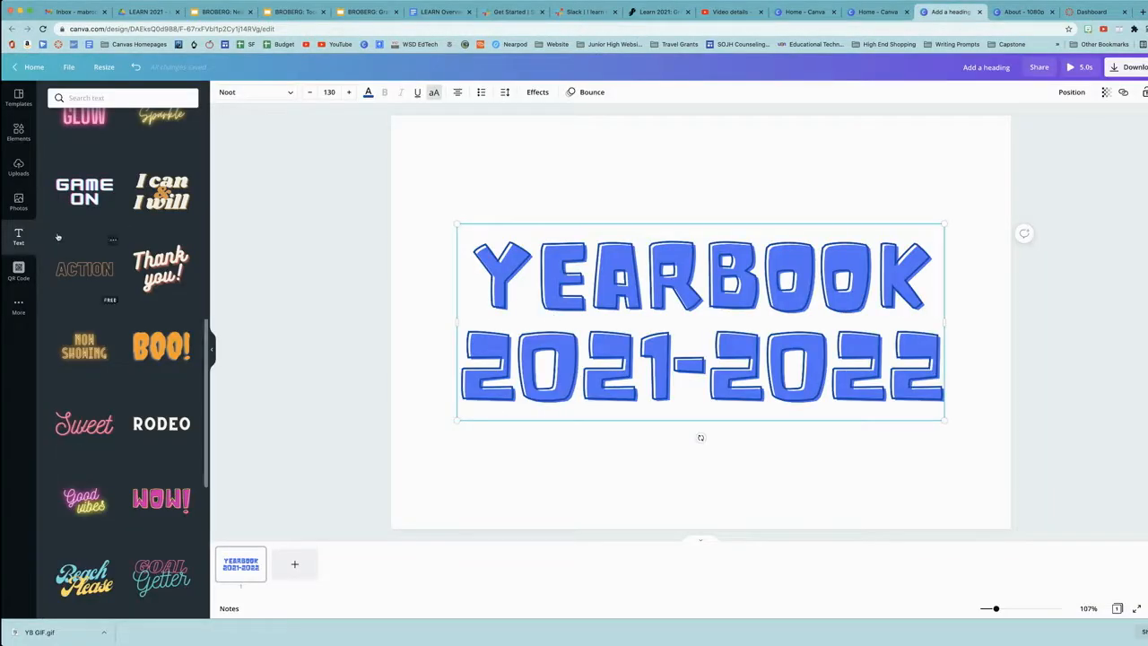
Step: Browse the trending stock images in the photo library
left_click(18, 201)
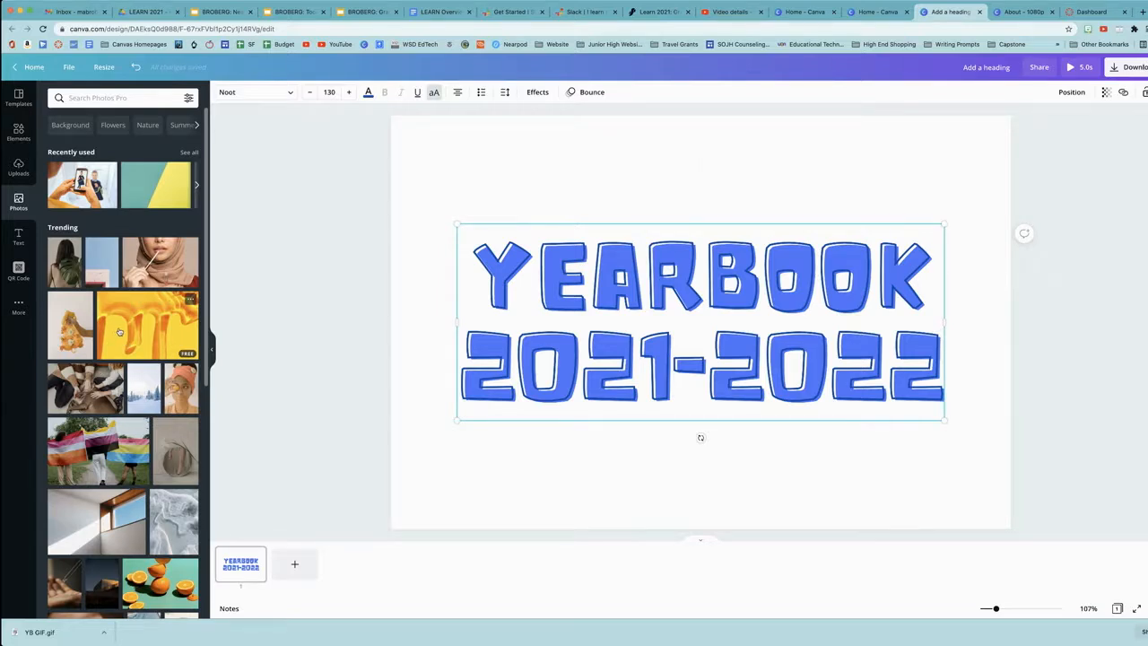
scroll(110, 368, "down", 10)
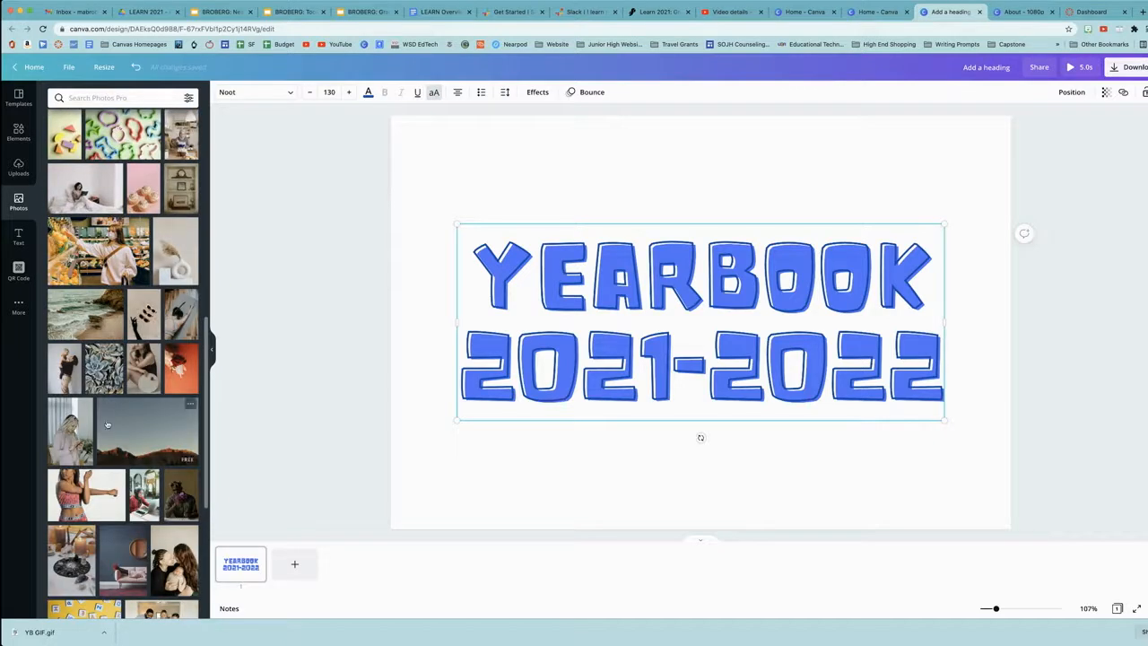
scroll(107, 413, "down", 5)
scroll(107, 422, "down", 2)
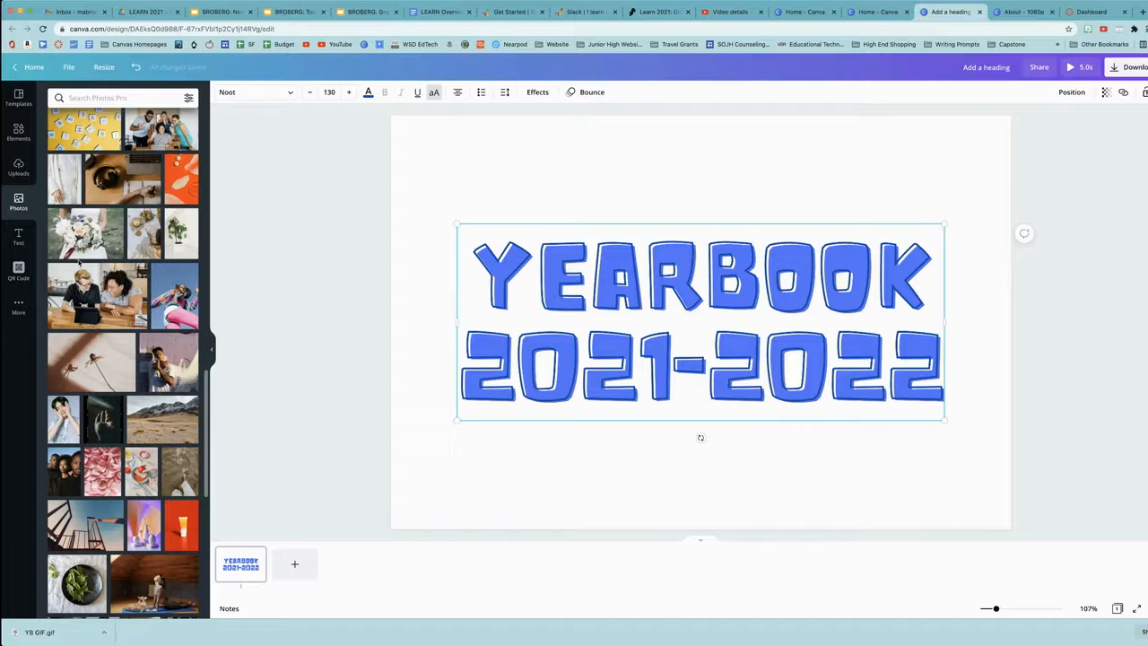
scroll(80, 281, "up", 10)
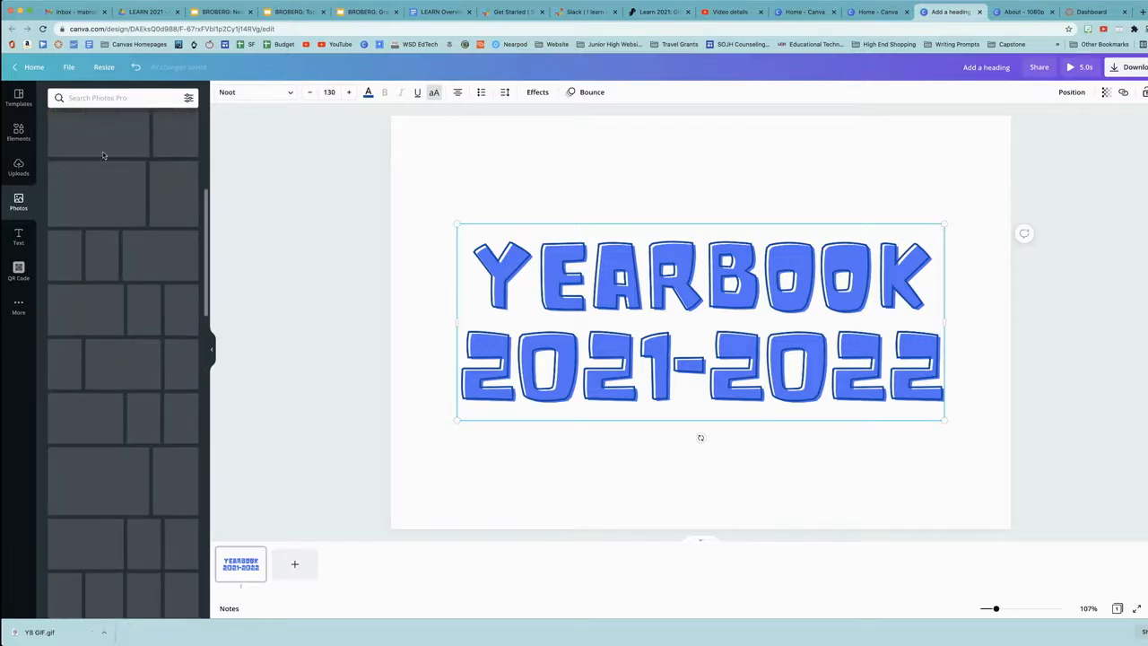
Step: Search the photo library for dog, look through the pictures and deselect the Yearbook heading
left_click(117, 97)
type("dog")
key("Return")
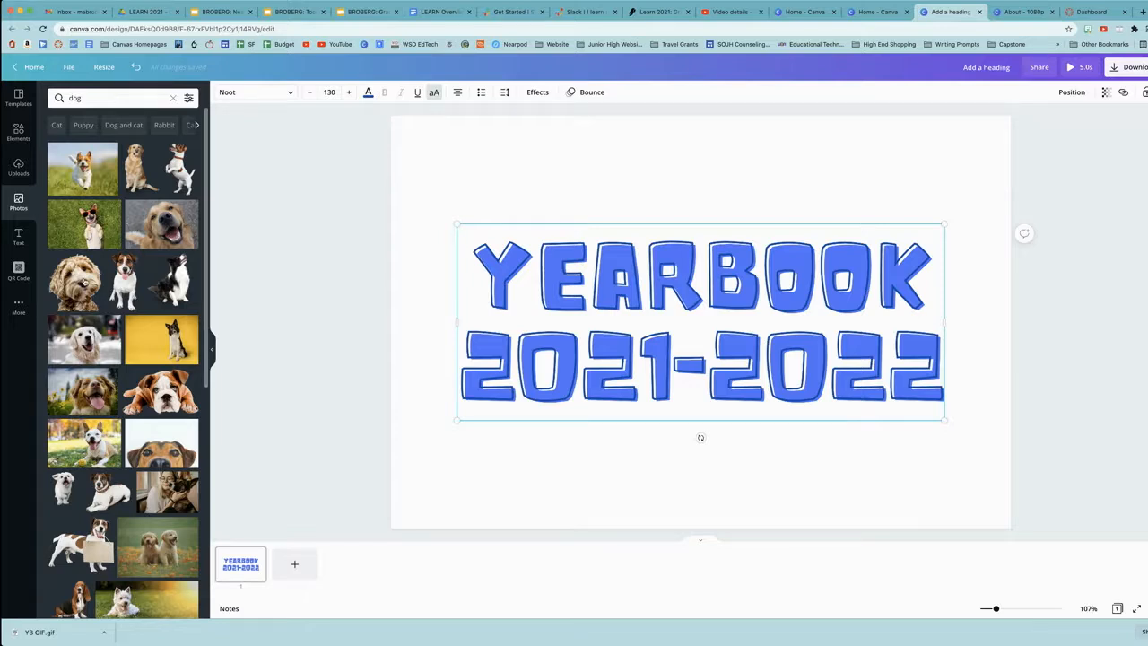
scroll(89, 269, "down", 2)
scroll(89, 269, "up", 2)
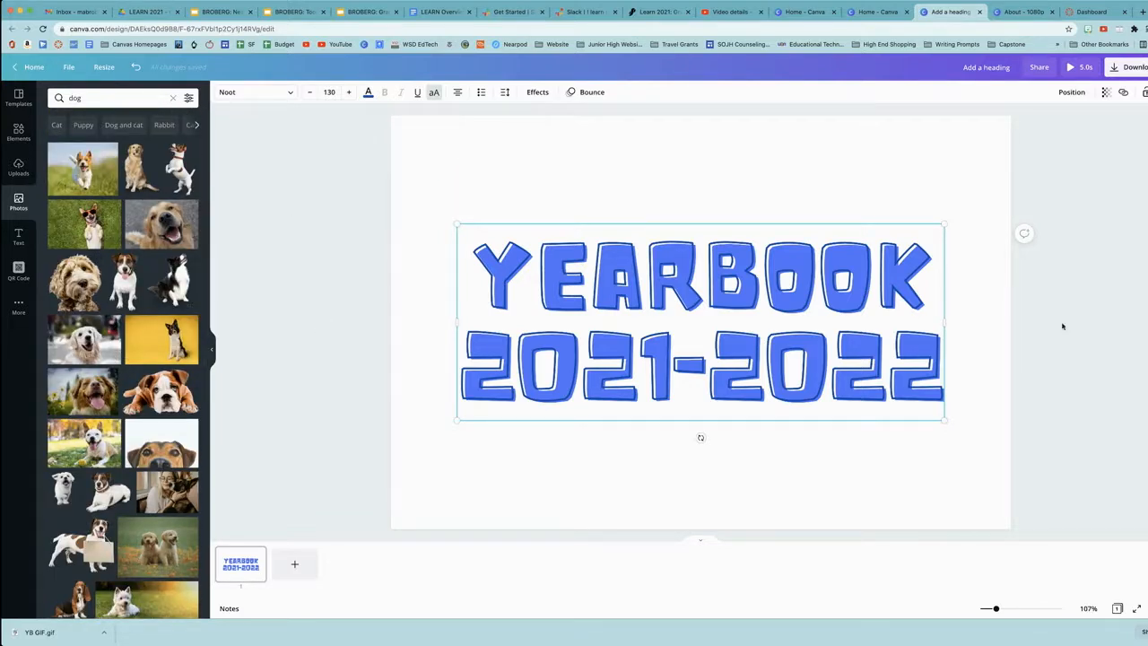
left_click(686, 147)
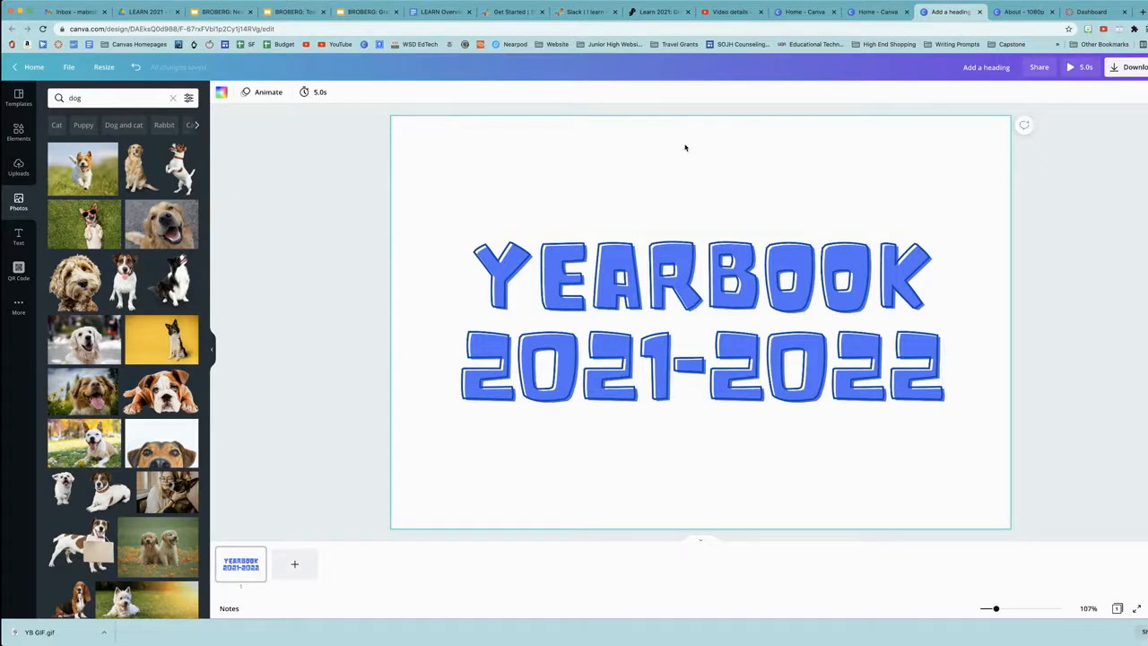
Step: Switch to the Canvas dashboard, open the Drama I (Fall 2021) course and preview its home page buttons as a student
left_click(1090, 12)
left_click(150, 127)
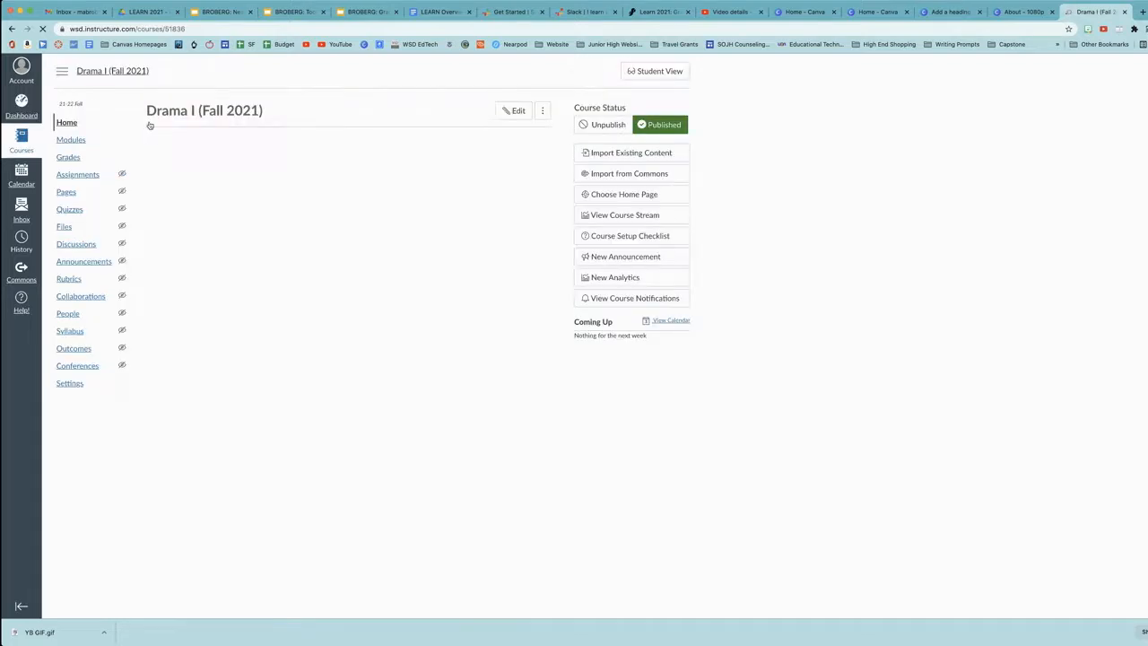
left_click(662, 72)
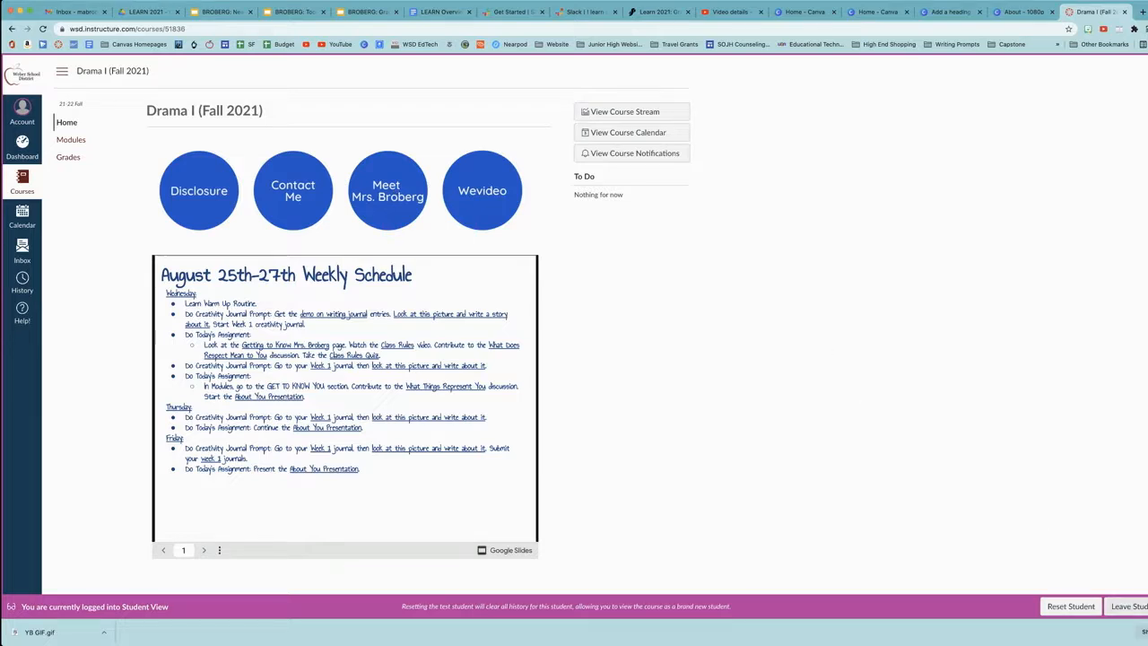
left_click(1129, 606)
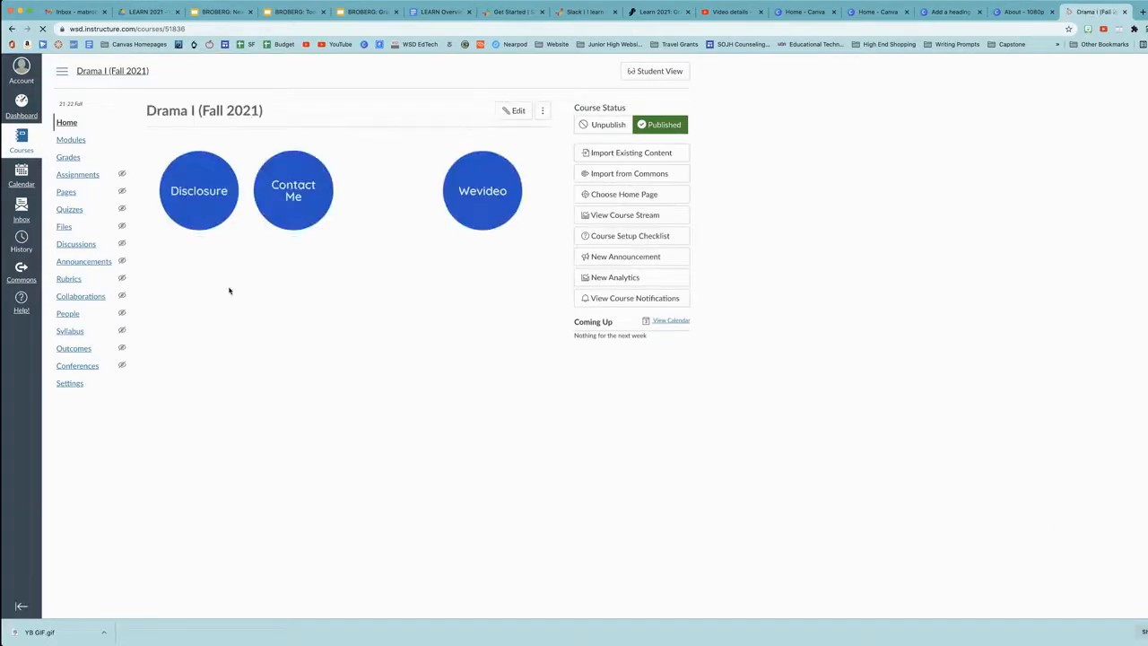
Step: Switch to the Syllabus design in Canva and check its custom size in pixels
left_click(878, 11)
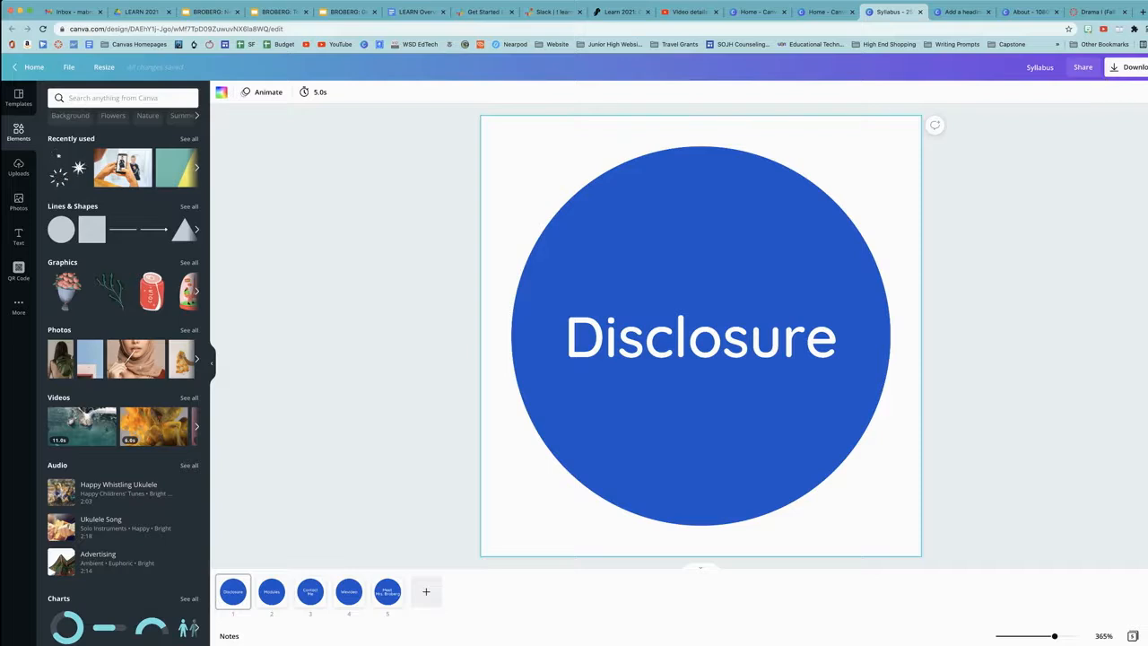
left_click(104, 67)
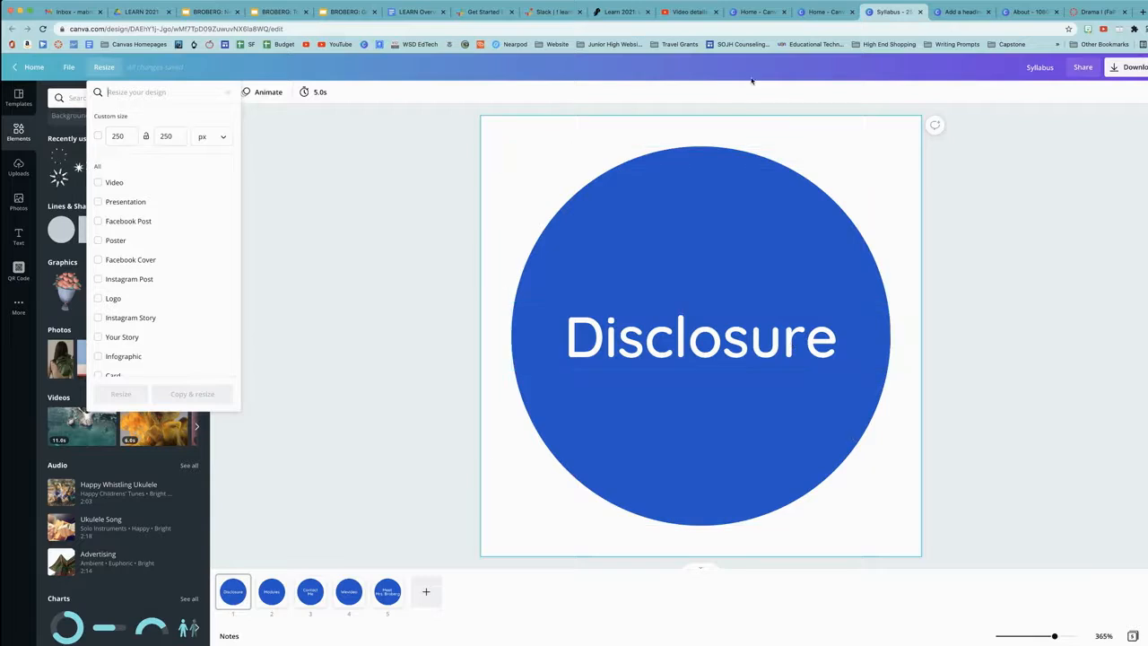
left_click(333, 203)
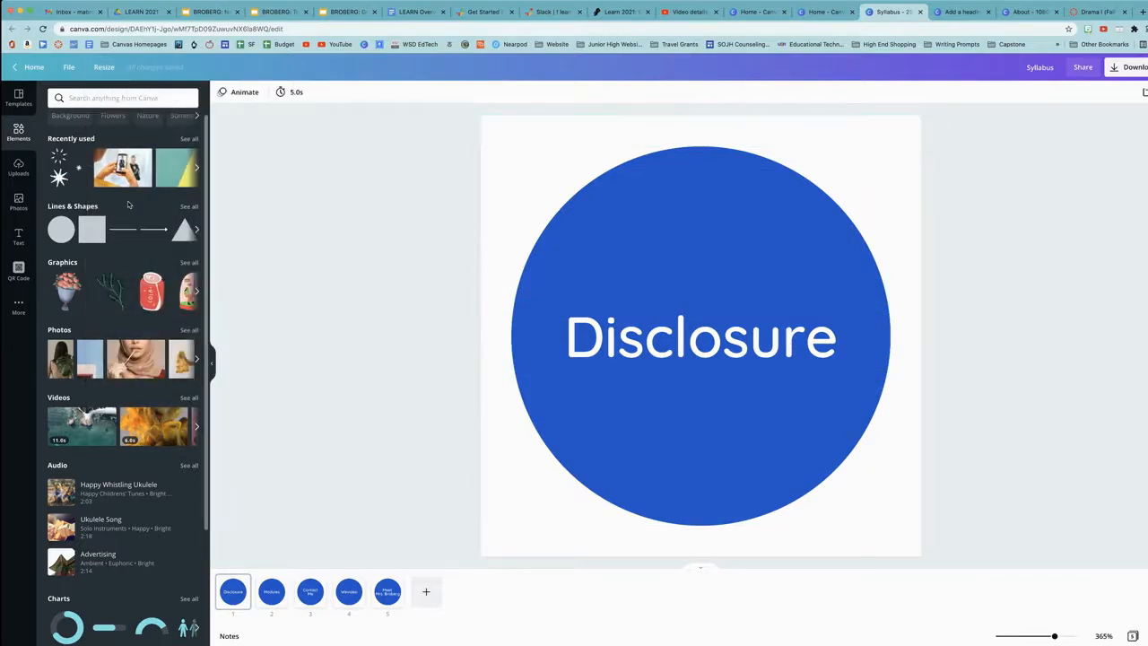
Step: Look through the available lines and shapes and find the circle
mouse_move(55, 236)
left_click(196, 230)
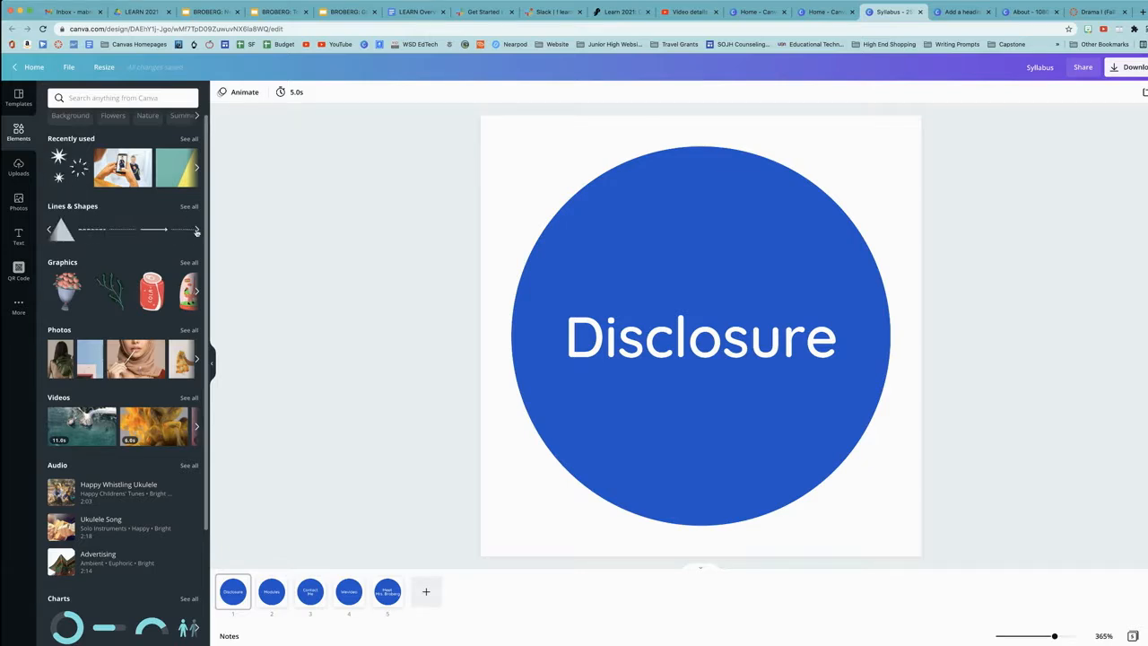
left_click(52, 231)
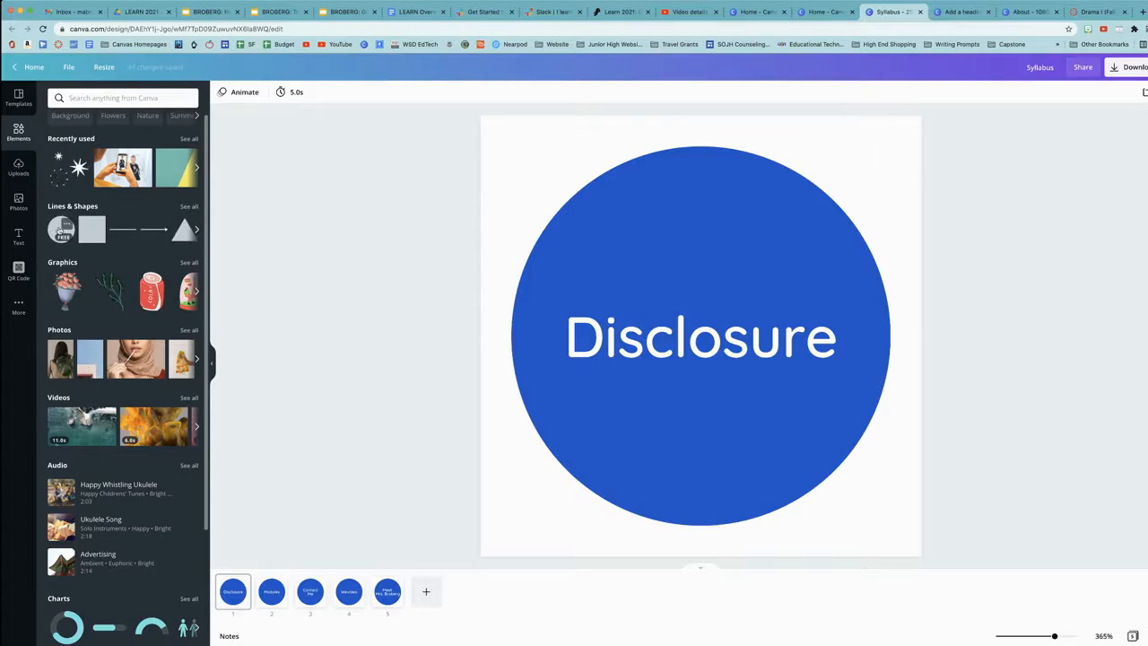
mouse_move(61, 231)
left_mouse_down()
mouse_move(531, 177)
mouse_move(464, 111)
mouse_move(422, 118)
mouse_move(279, 283)
mouse_move(211, 228)
mouse_move(64, 230)
left_mouse_up()
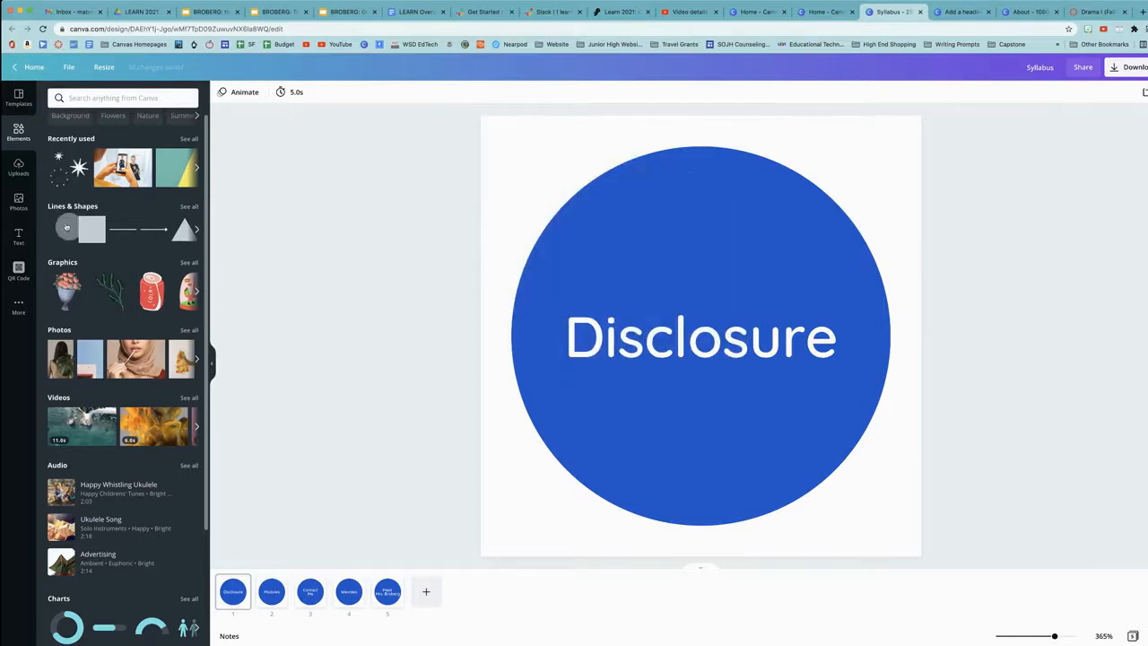
Step: Add a sixth blank page and place a circle on it, enlarged and centred so that it nearly fills the page
left_click(426, 592)
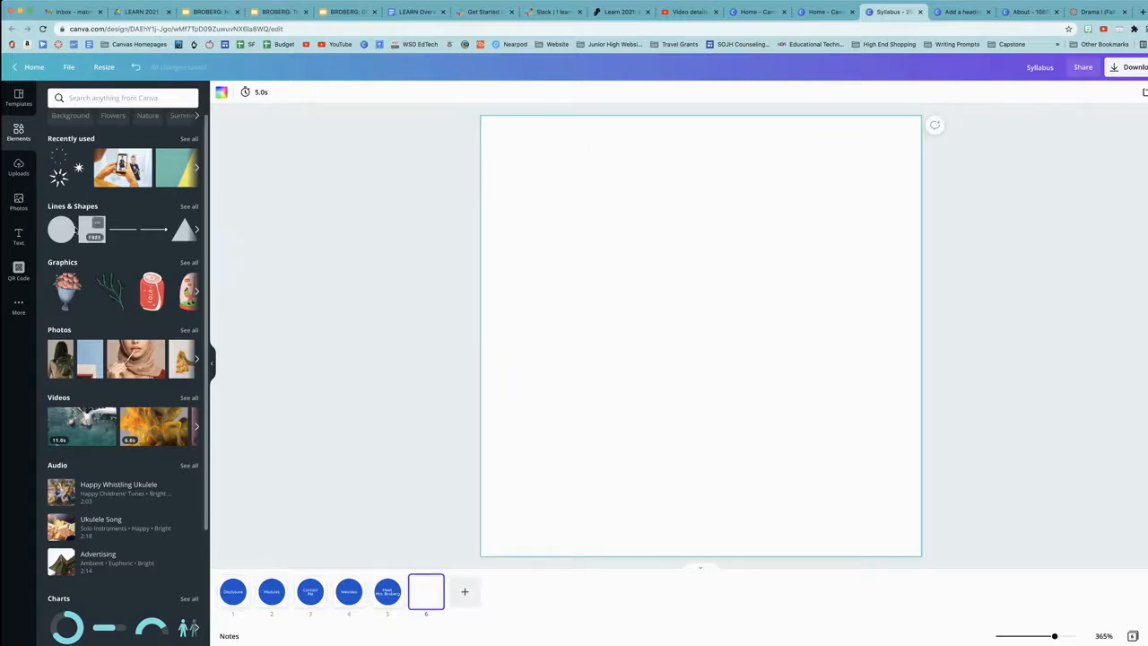
left_click_drag(60, 230, 646, 205)
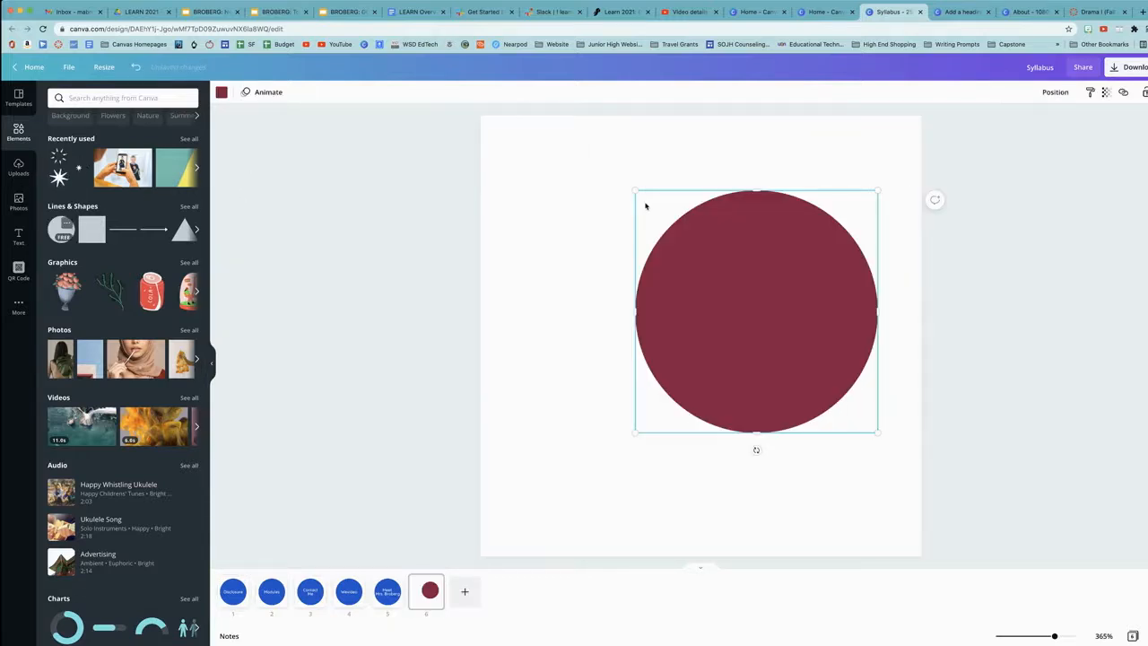
left_click_drag(777, 285, 622, 205)
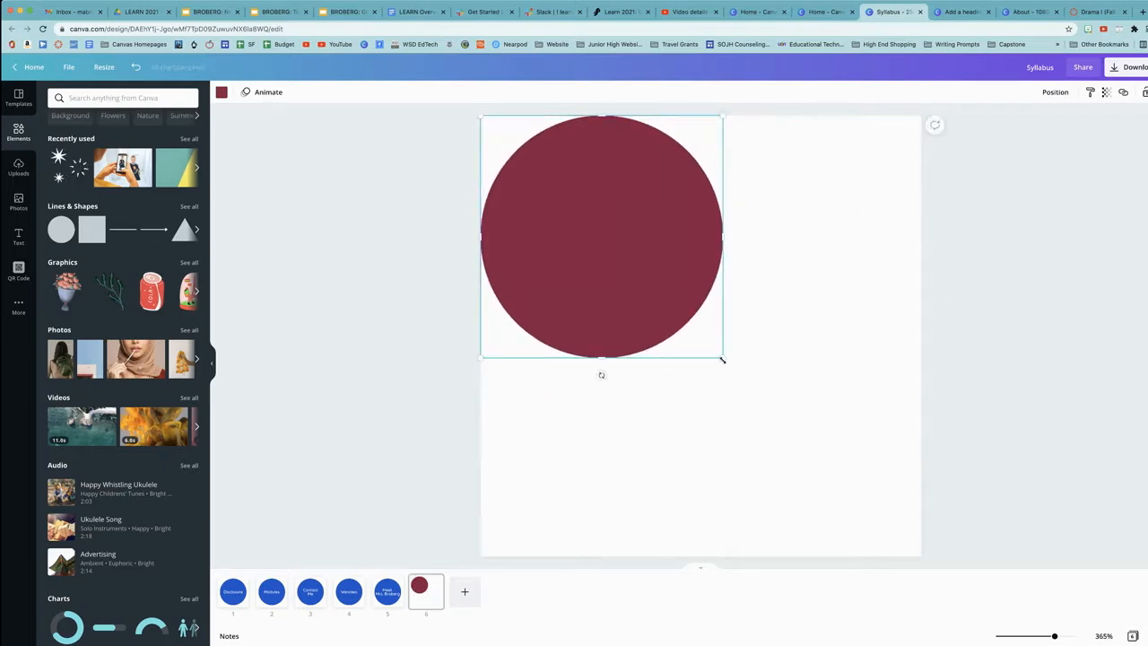
left_click_drag(723, 360, 885, 549)
left_click_drag(659, 216, 670, 229)
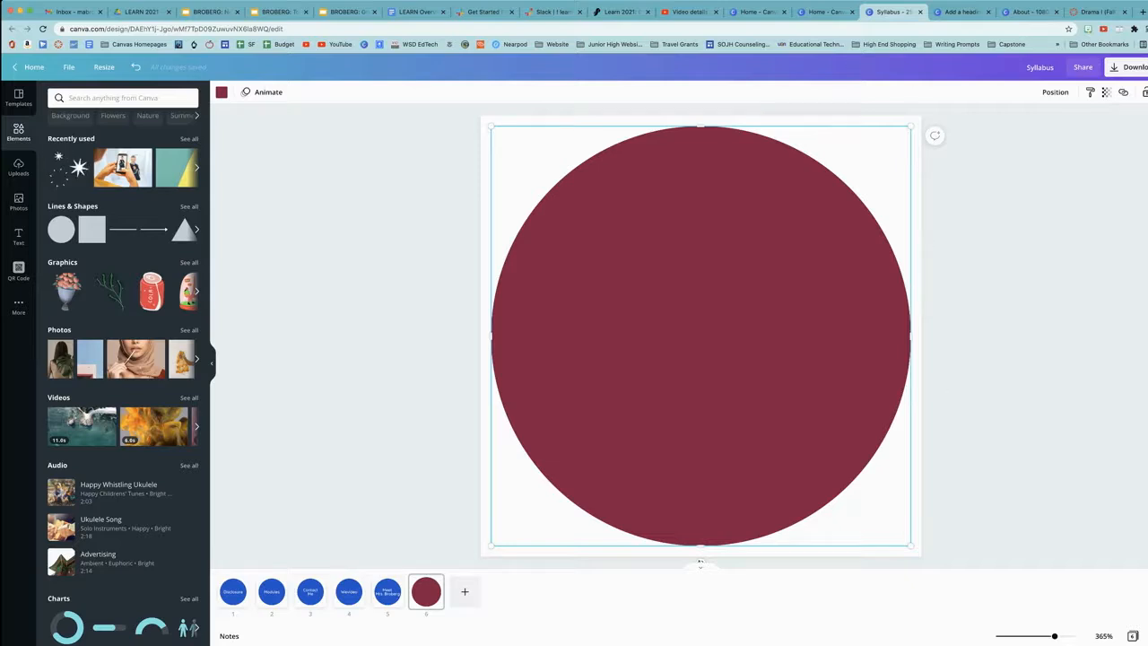
Step: Examine the download settings and file types offered for the button design
scroll(479, 553, "down", 1)
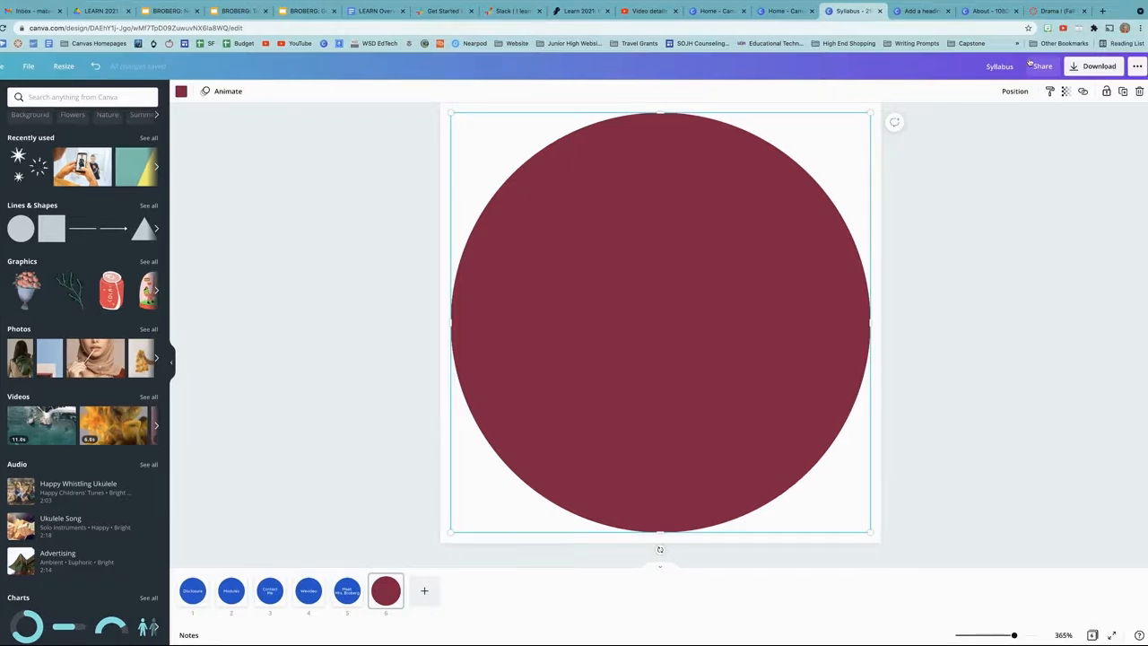
left_click(1096, 72)
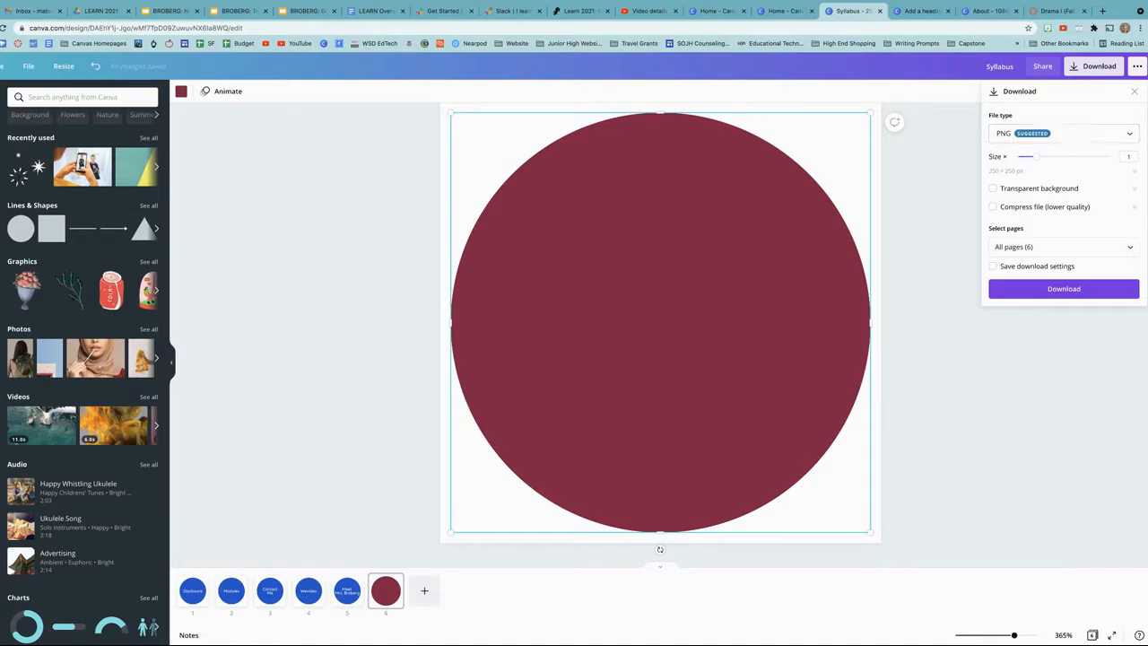
left_click(1130, 135)
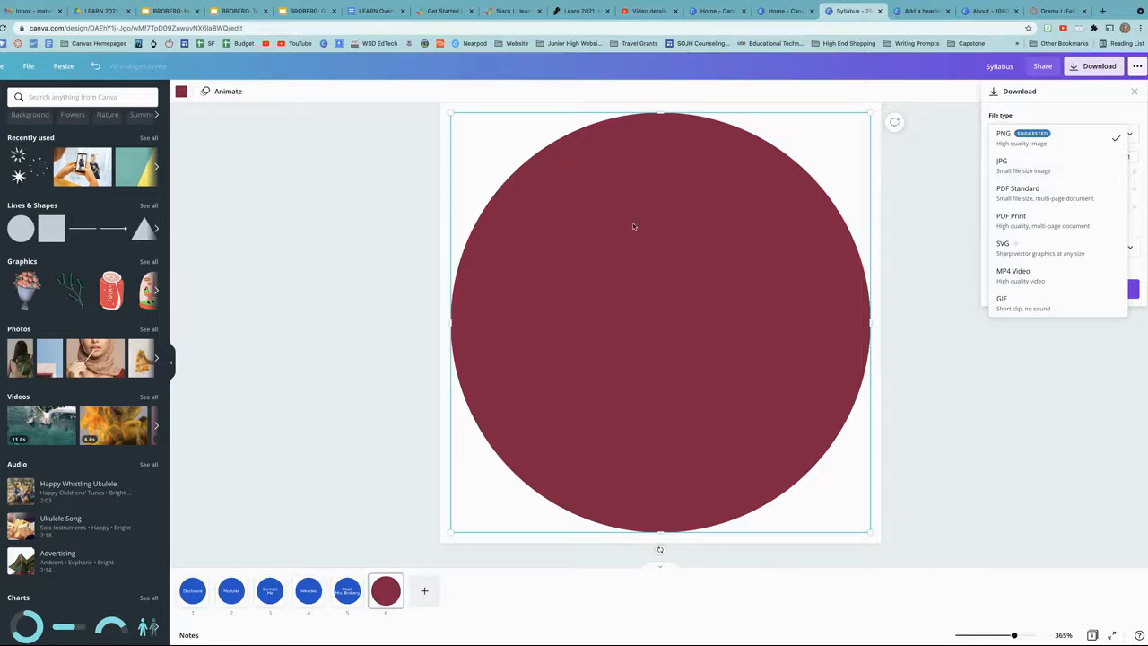
left_click(942, 165)
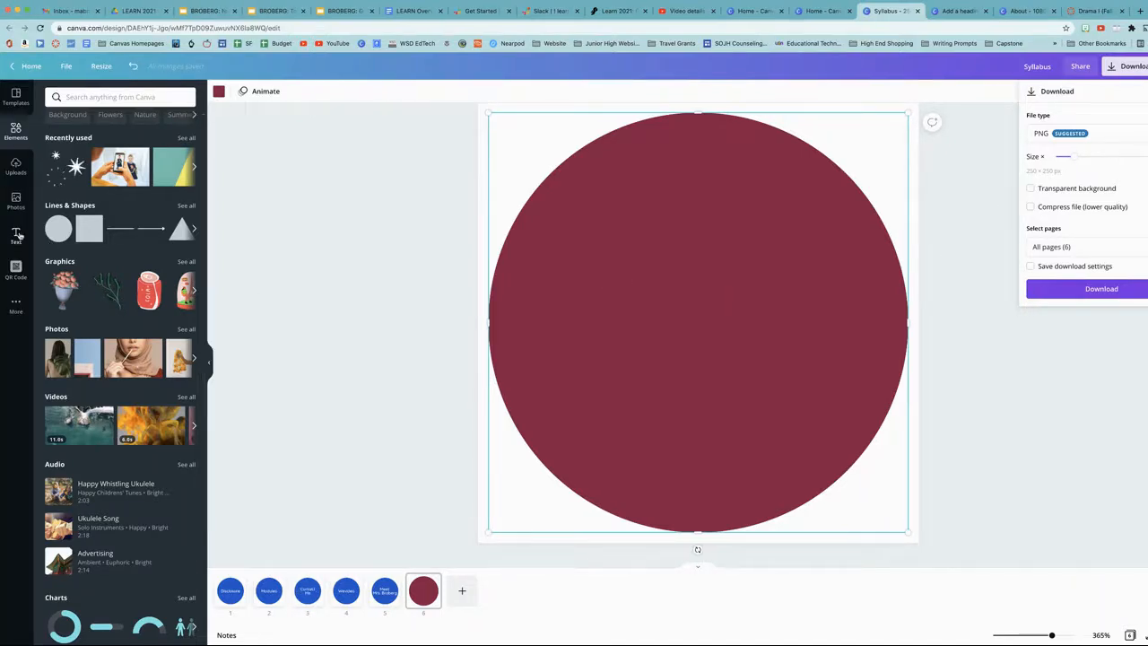
Step: Add a heading reading Modules on the circle, select its text and open the font choices
left_click(16, 235)
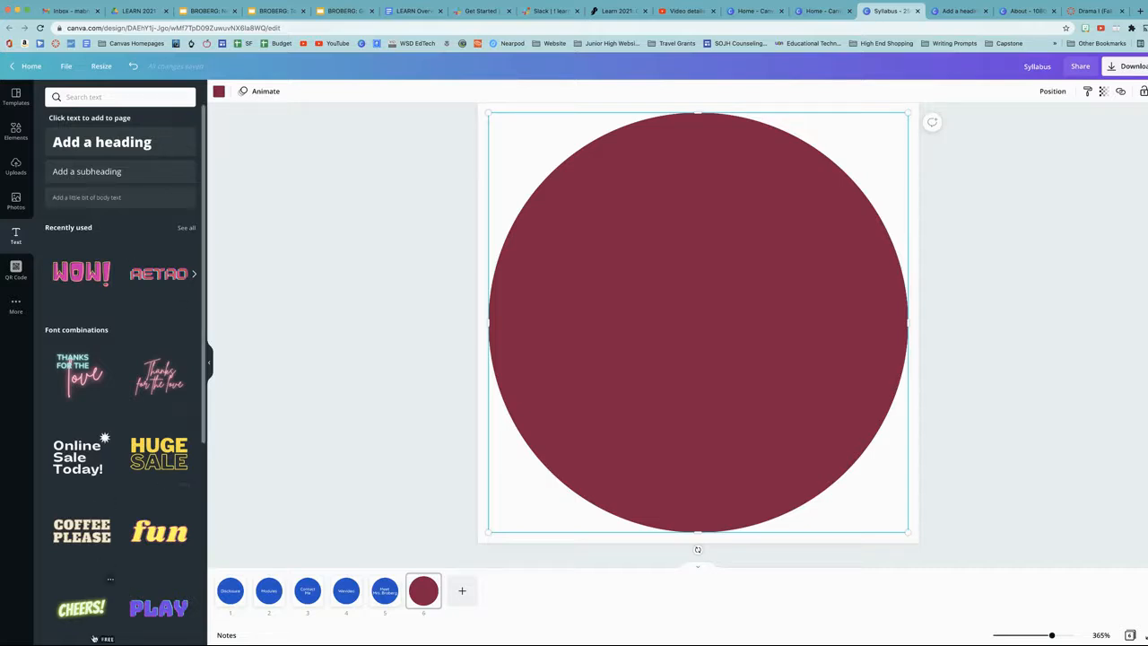
left_click(99, 142)
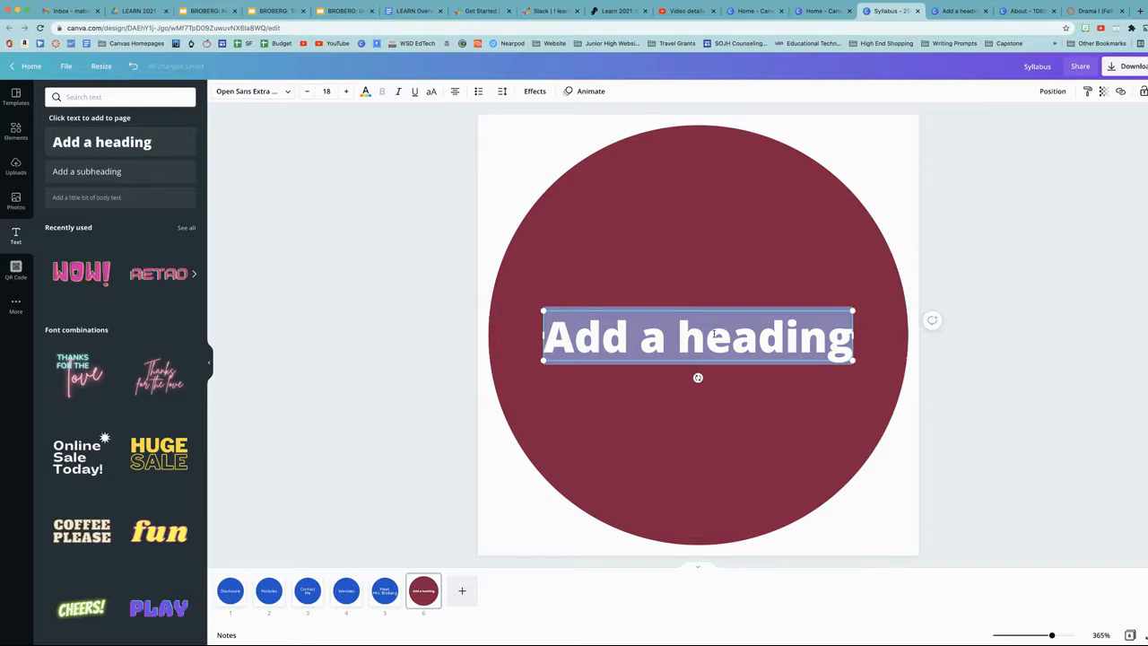
left_click(849, 342)
left_click_drag(850, 343, 555, 336)
type("Mo")
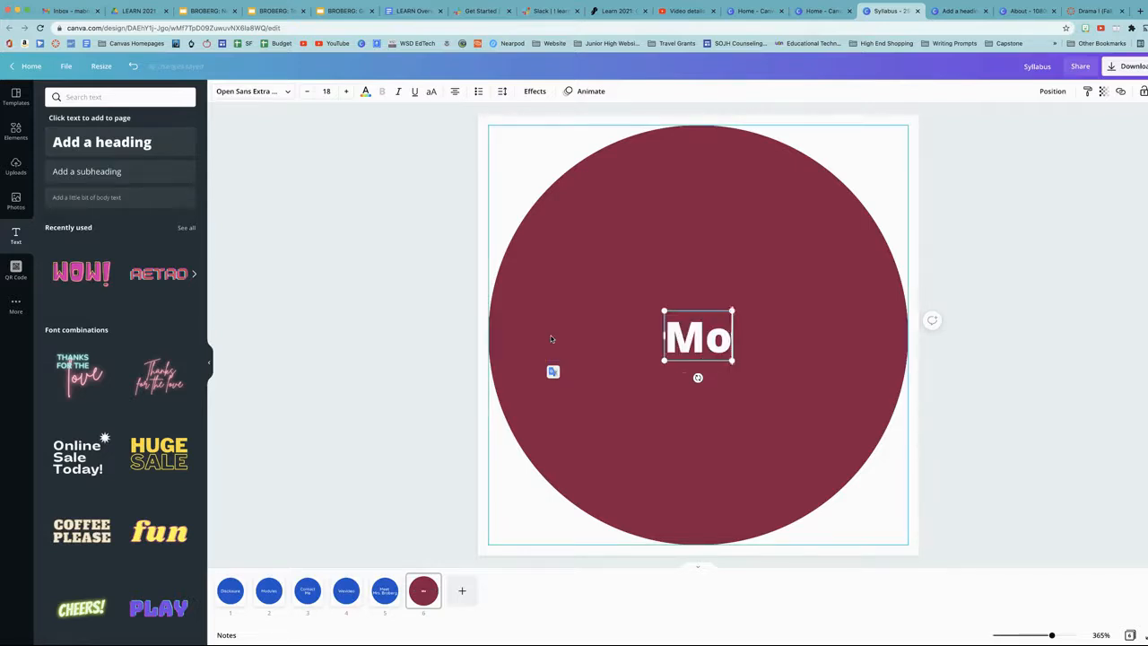
type("dules")
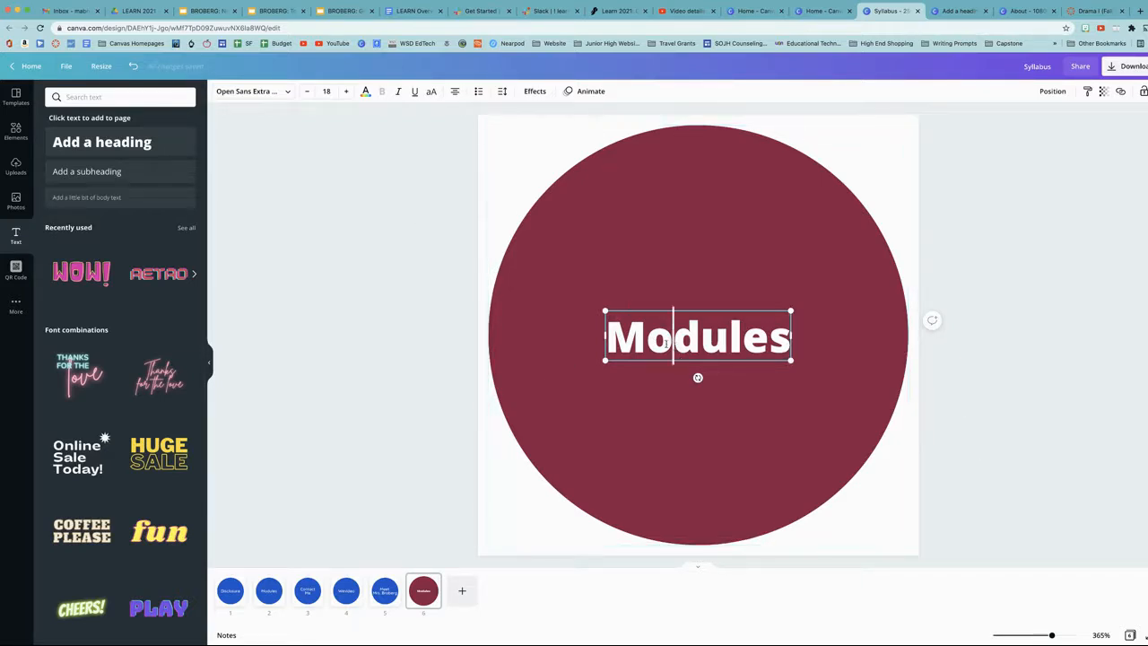
left_click_drag(607, 337, 793, 339)
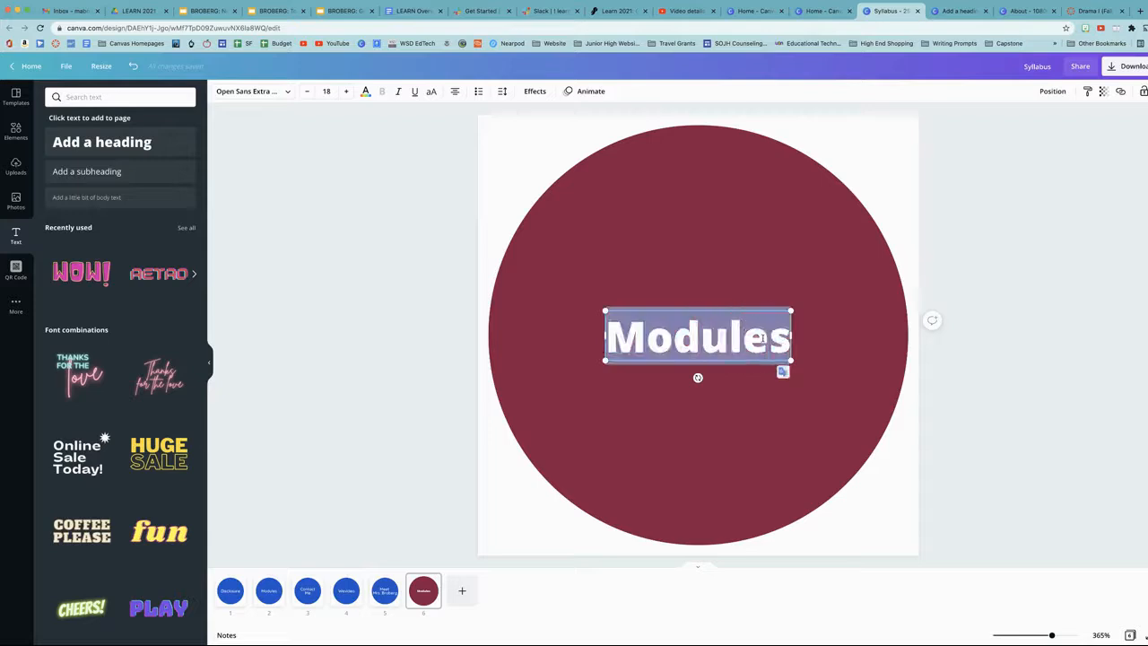
left_click(278, 91)
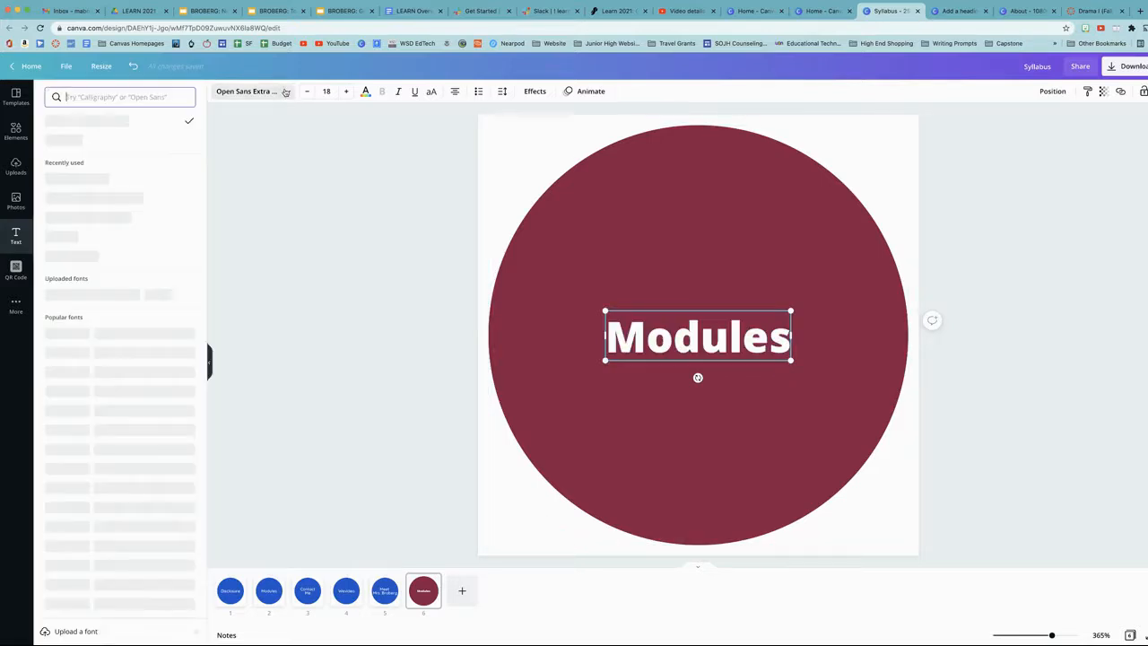
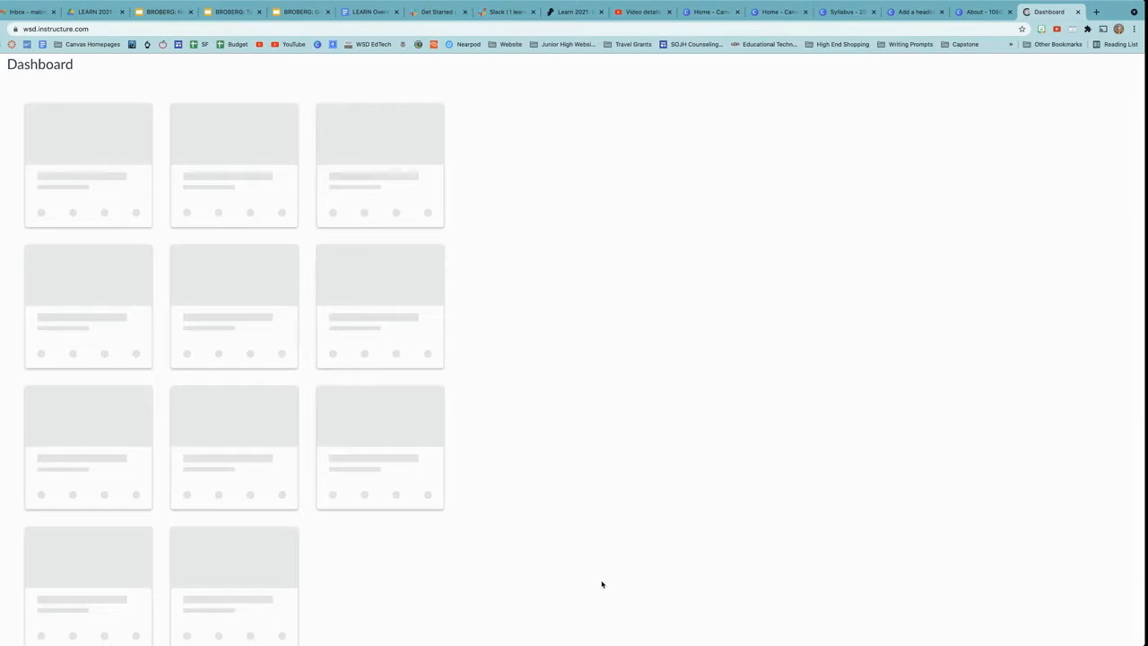
Step: Open the WOL: Media Arts Q1 course from the Canvas dashboard, and switch to Canva's home page to view the recent designs
scroll(449, 559, "down", 2)
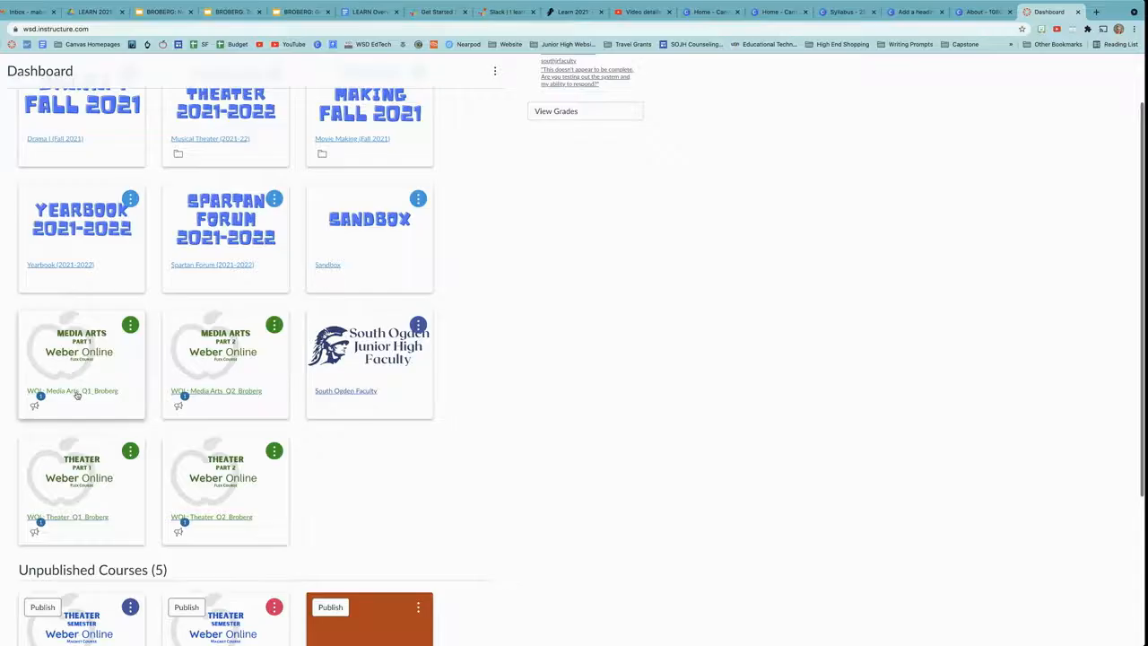
left_click(77, 395)
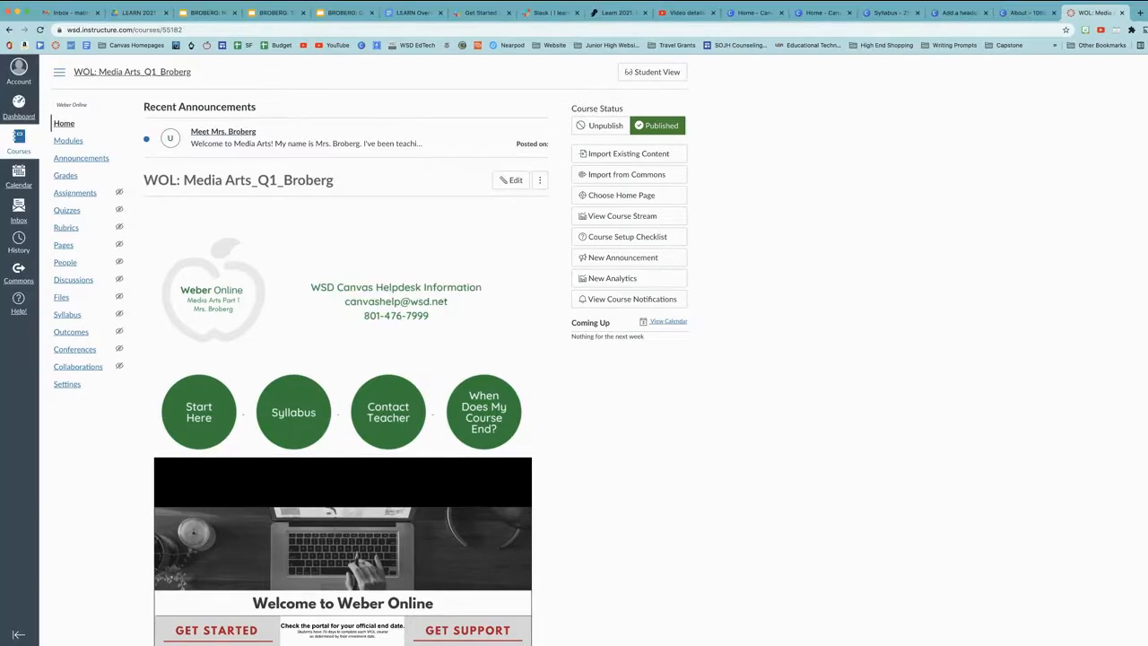
left_click(750, 12)
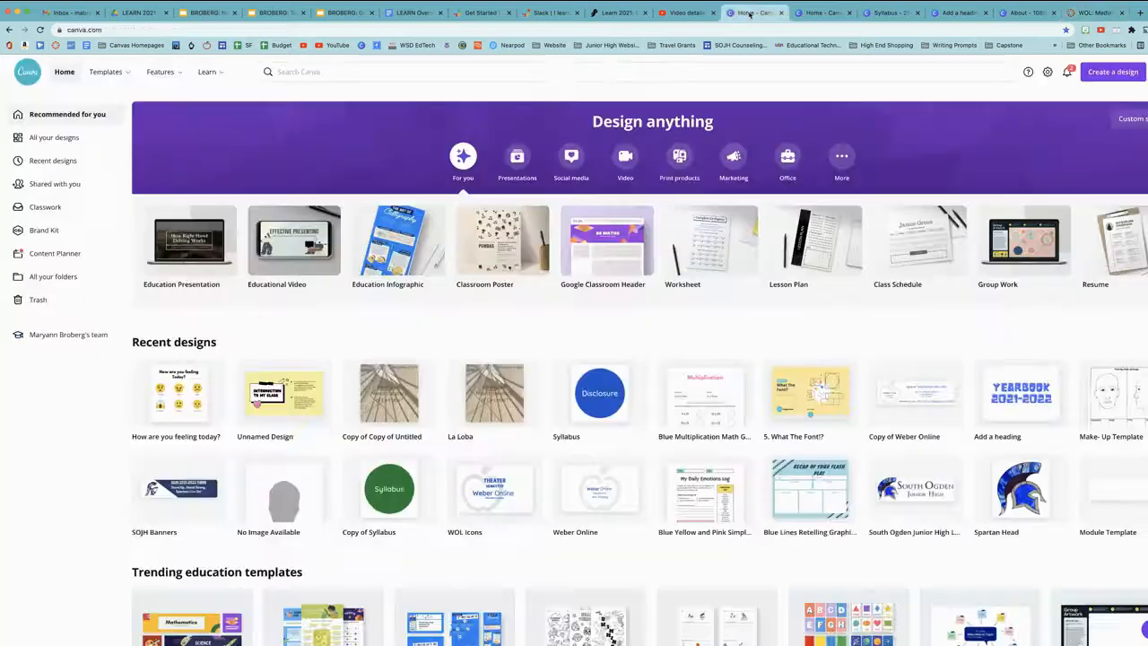
scroll(561, 465, "down", 2)
scroll(561, 465, "down", 2)
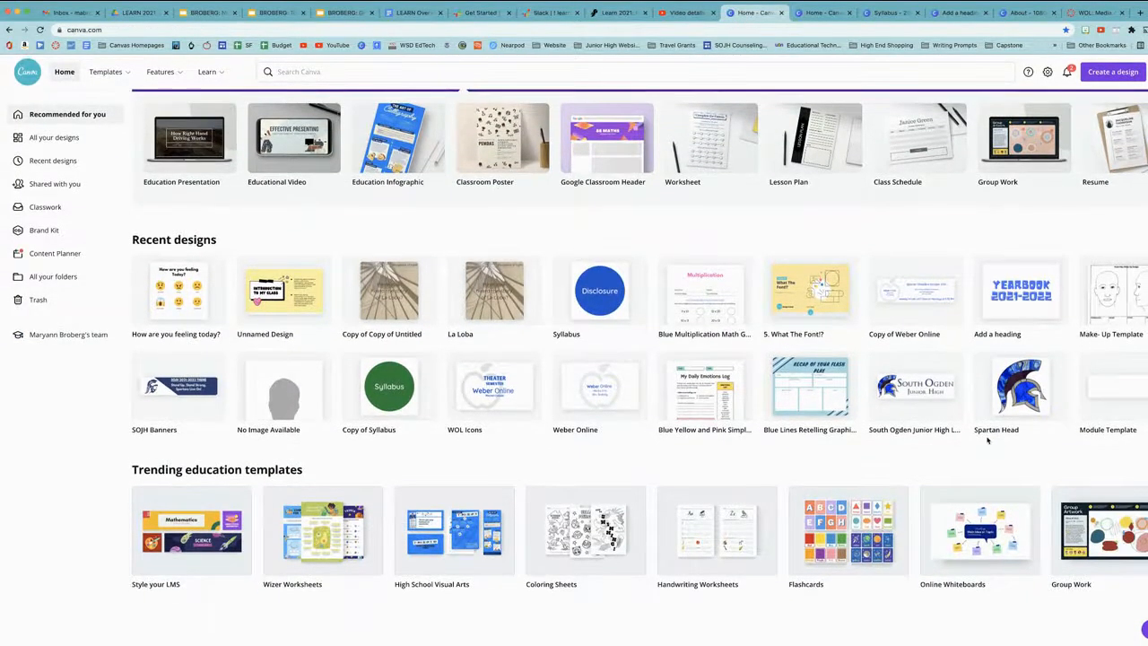
Step: Create a Google Classroom Header design and apply the cow-print Welcome to Class template for Intro to Agriculture 101
left_click(585, 147)
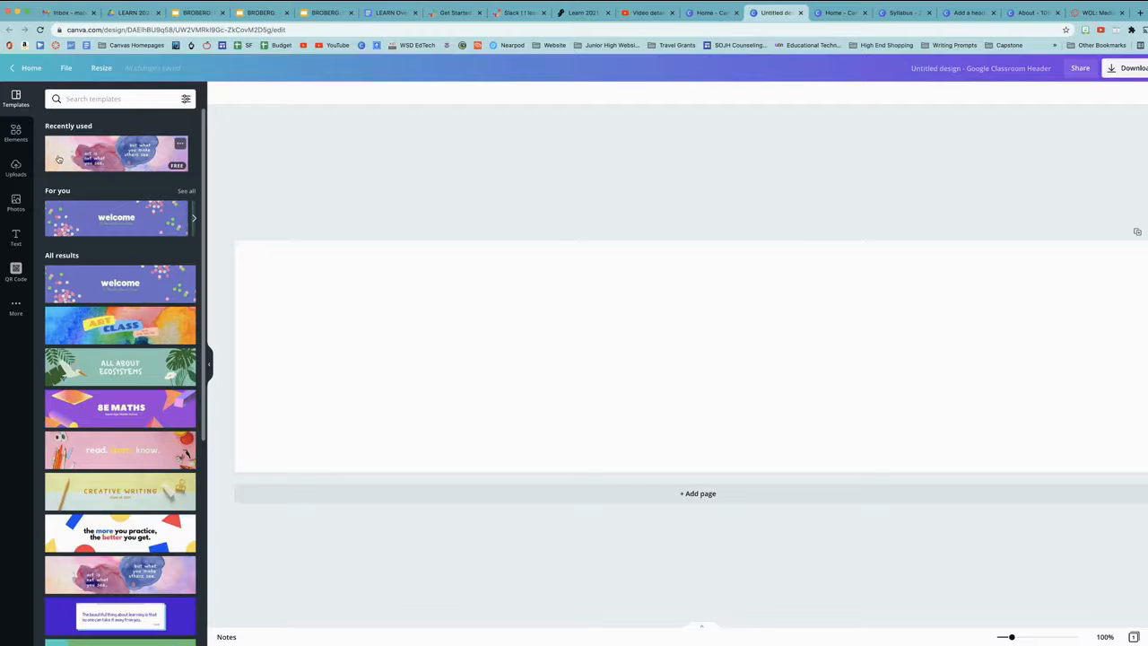
scroll(64, 191, "down", 2)
scroll(65, 191, "down", 6)
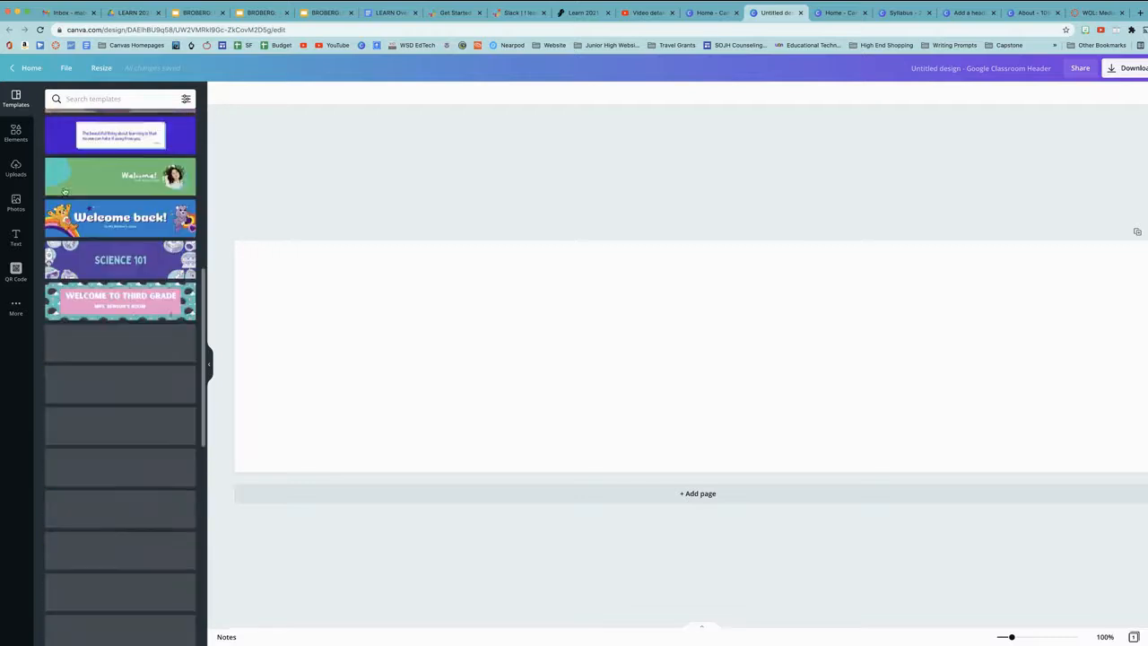
scroll(64, 191, "down", 5)
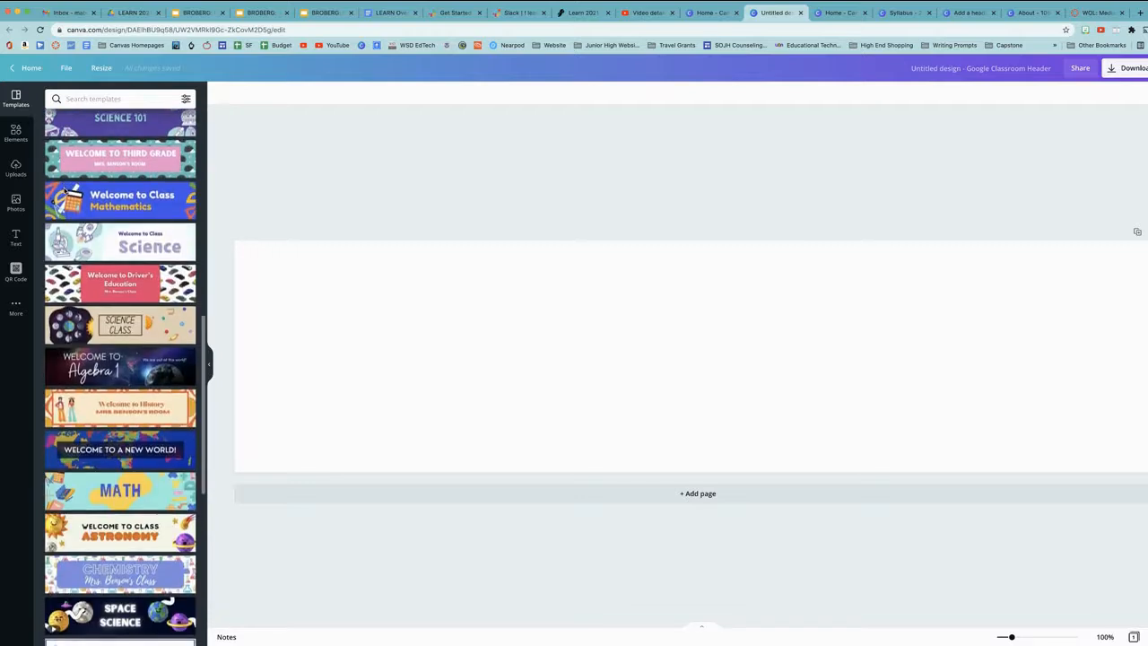
scroll(103, 219, "up", 1)
scroll(102, 219, "down", 5)
scroll(103, 219, "down", 2)
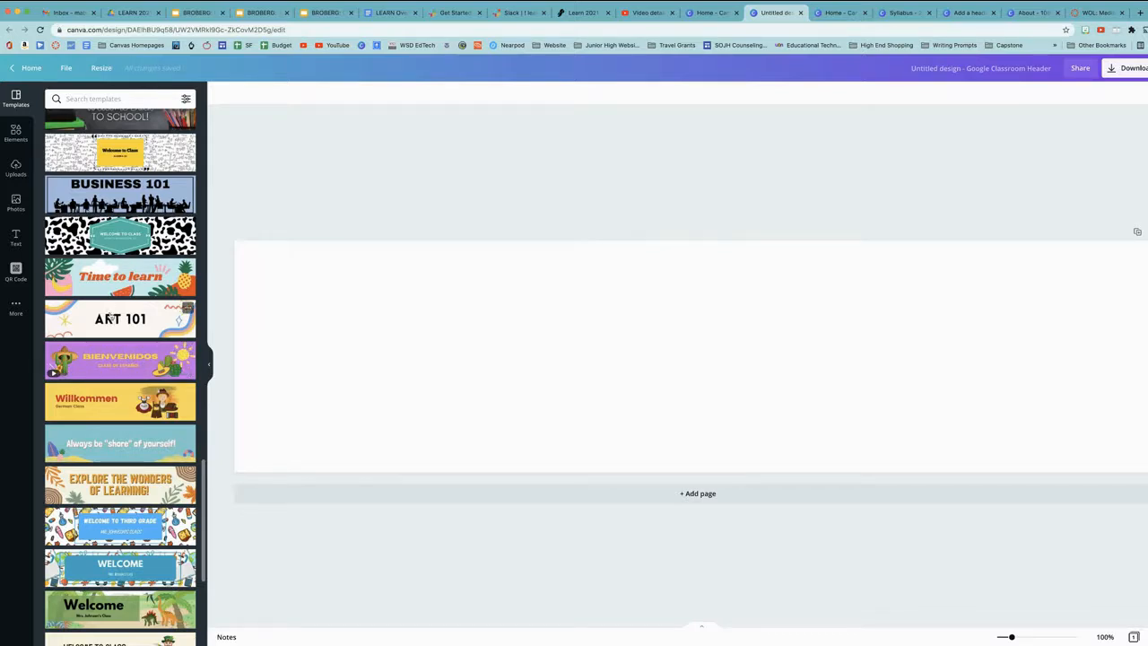
scroll(109, 318, "up", 1)
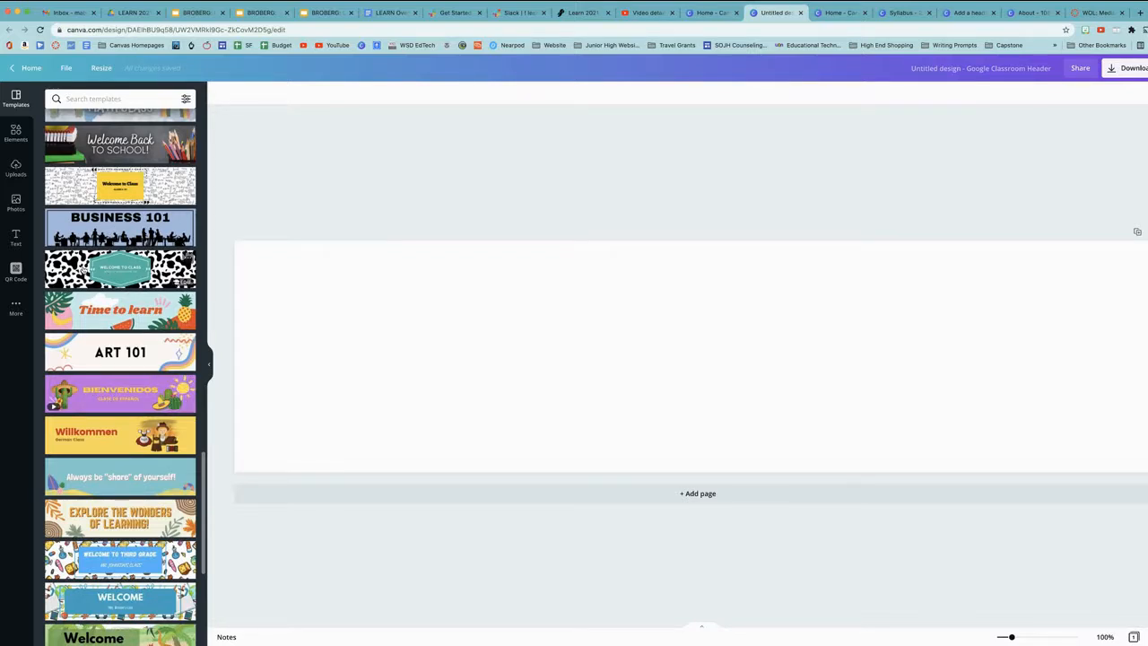
left_click(77, 267)
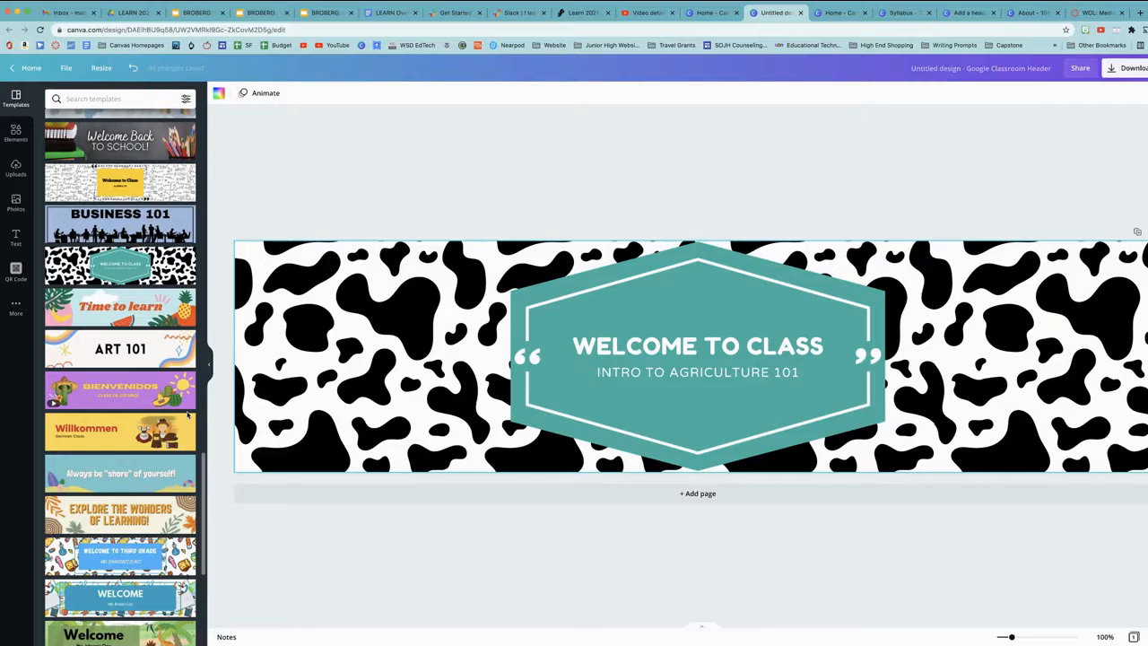
Step: Replace the header's template with the math-formula Welcome to Class template for Algebra 101
scroll(202, 396, "down", 3)
scroll(188, 415, "up", 5)
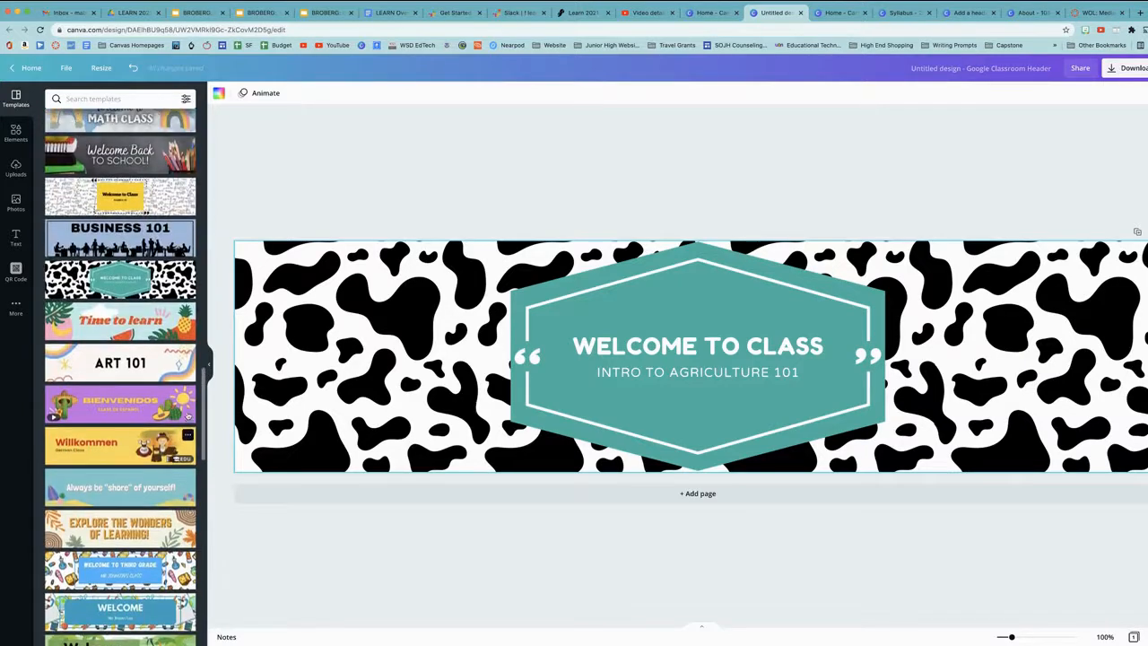
left_click(77, 196)
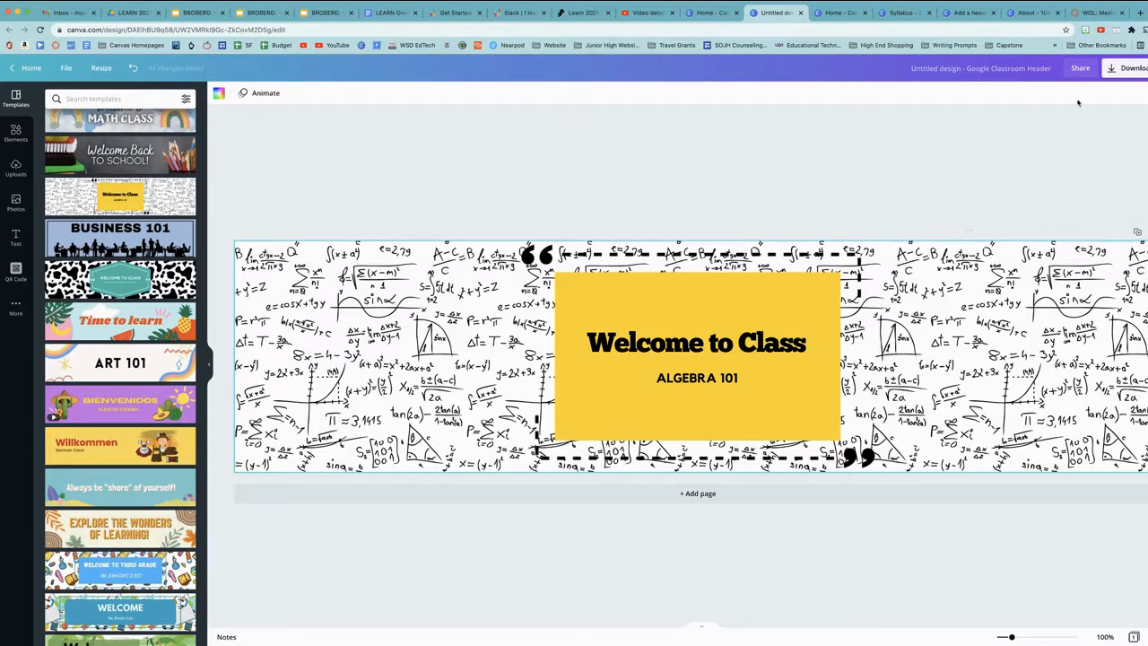
Step: Switch to the Media Arts course in Canvas, open its home page for editing, view the image insertion options and cancel
left_click(1098, 14)
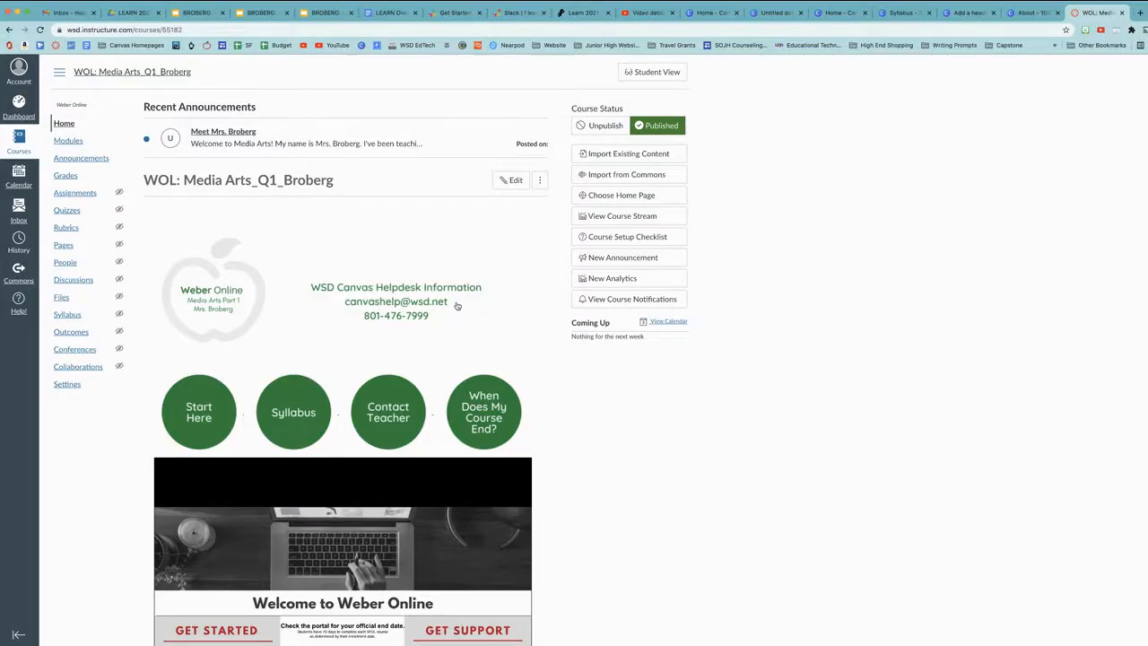
left_click(509, 180)
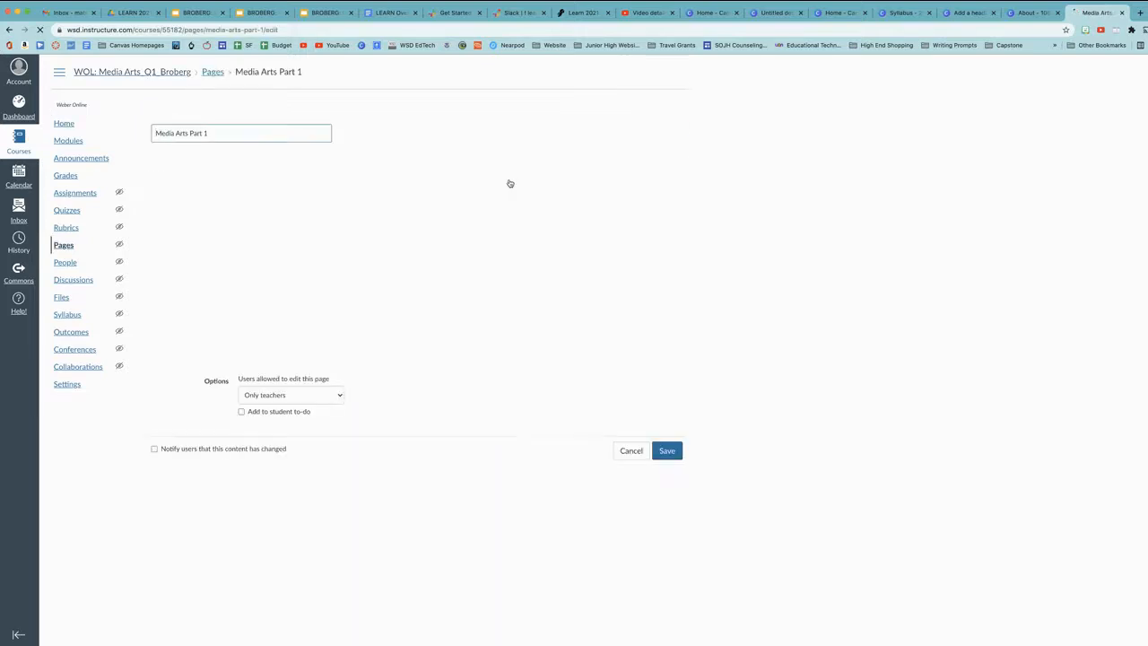
left_click(393, 243)
left_click(281, 199)
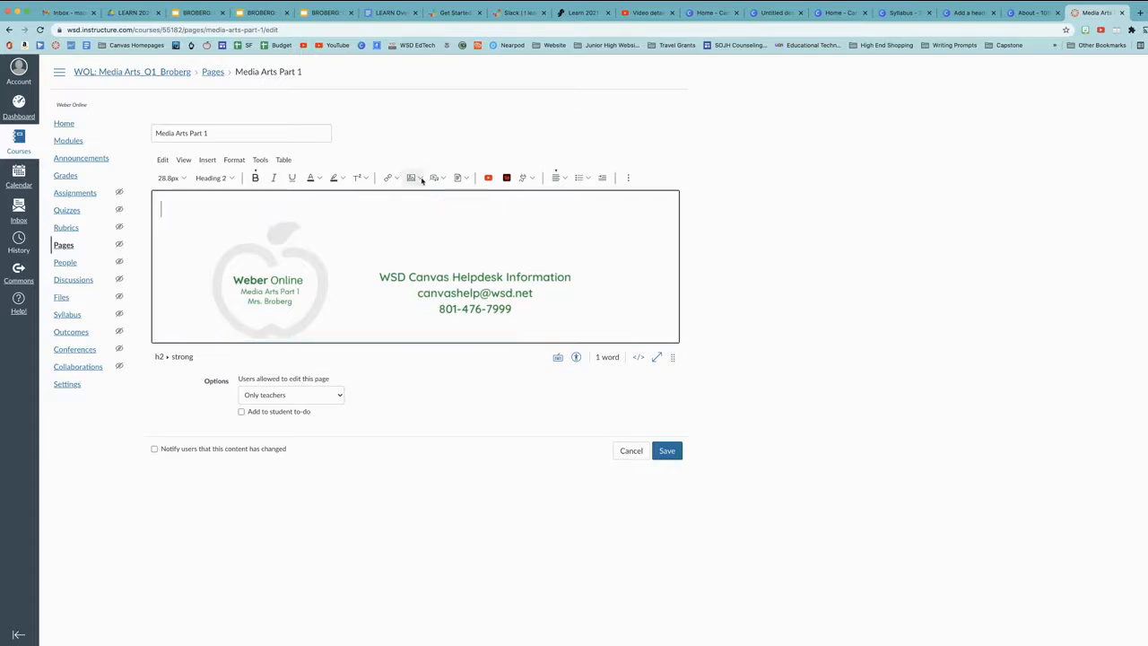
left_click(420, 178)
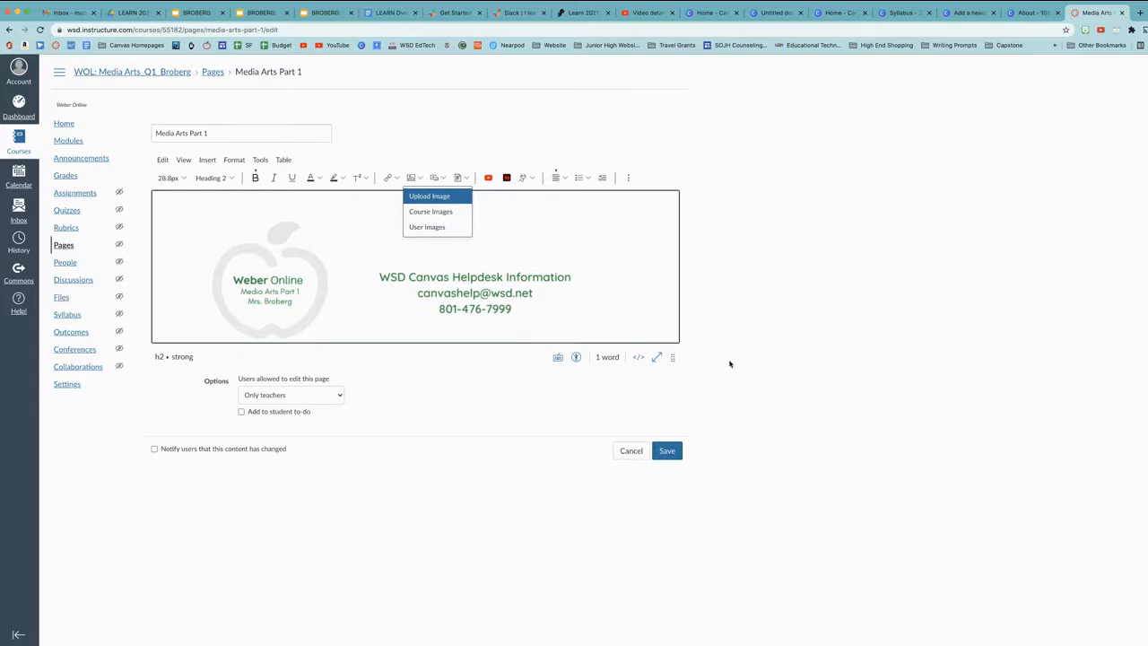
left_click(624, 453)
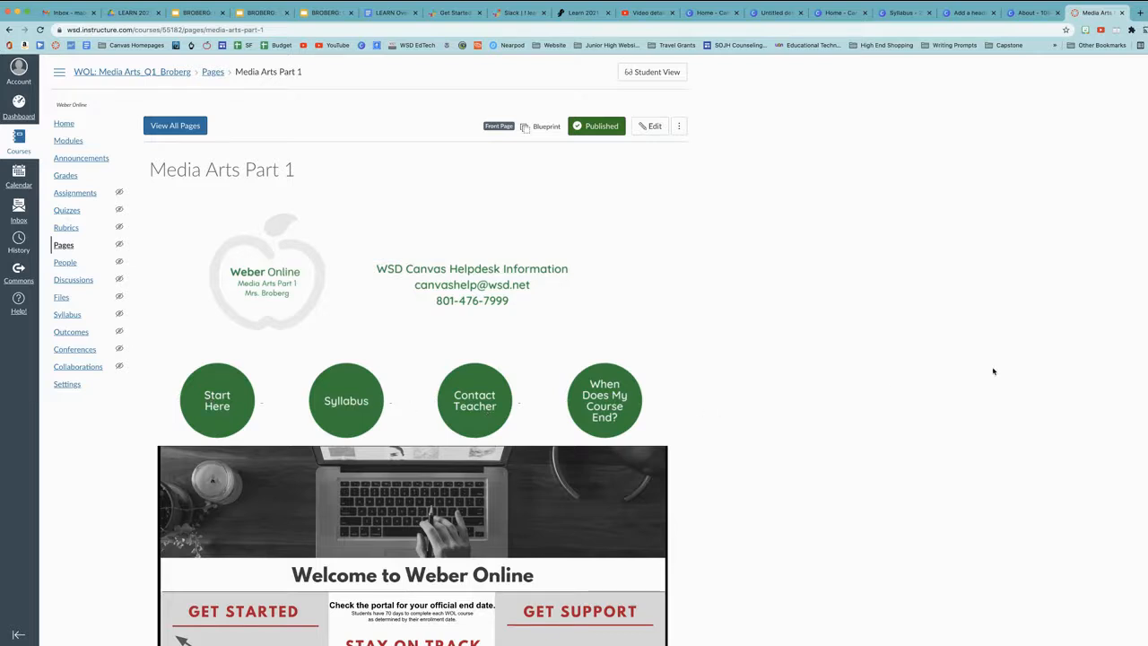
Step: Look through the open Canva designs, including the classroom header, the Syllabus buttons and the Yearbook 2021-2022 heading
left_click(1033, 12)
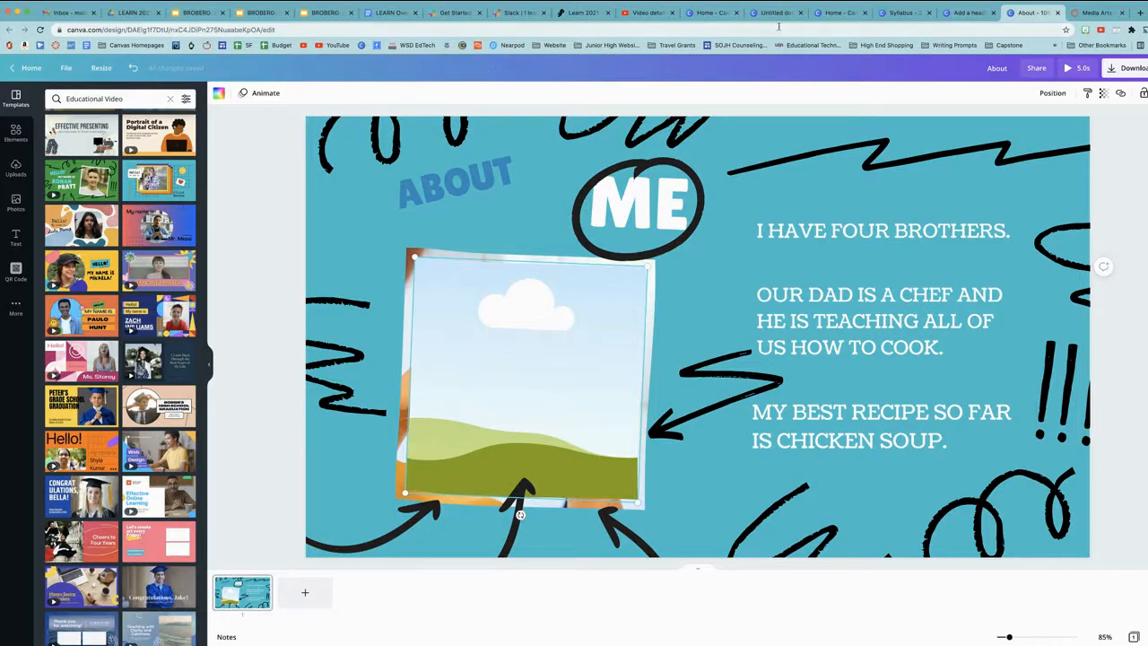
left_click(710, 13)
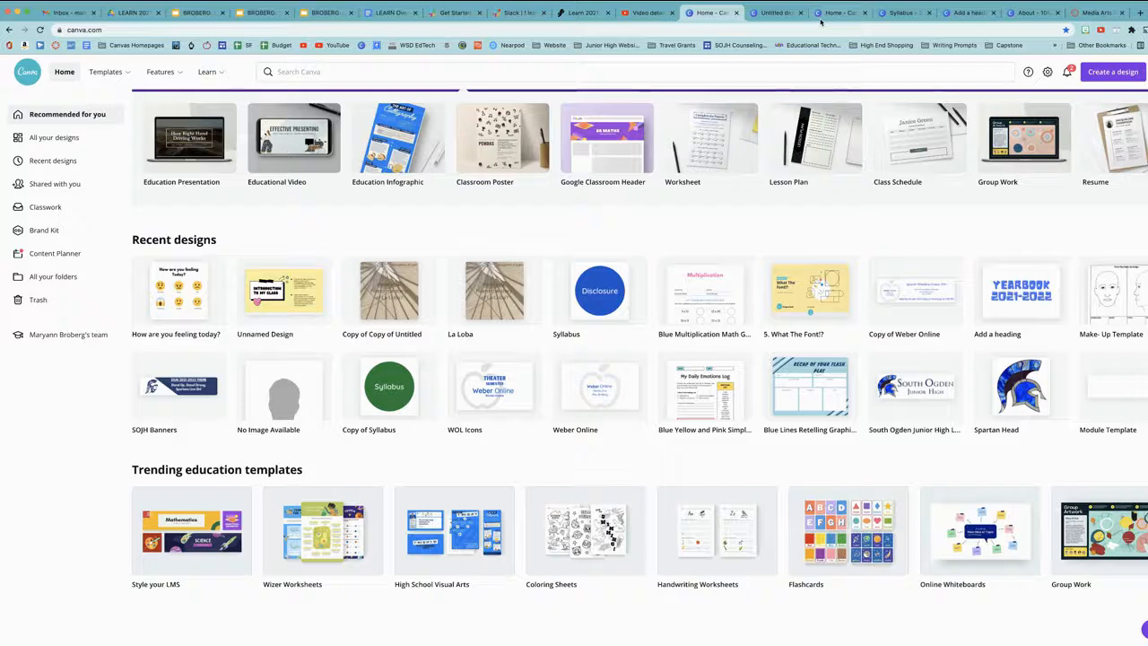
left_click(777, 12)
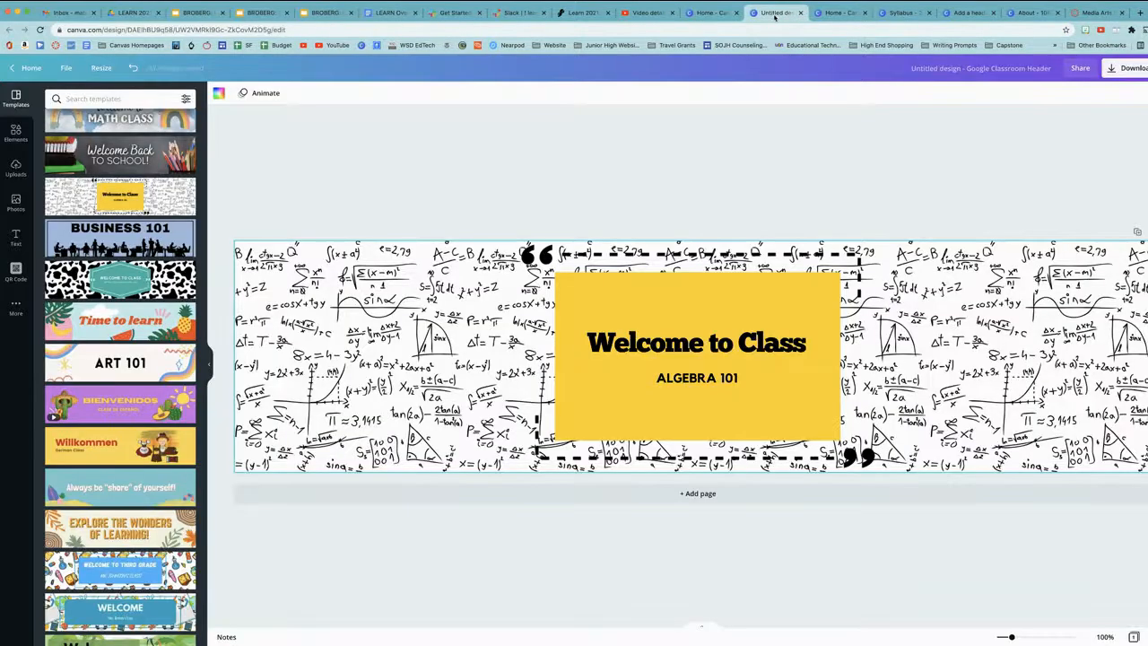
left_click(841, 13)
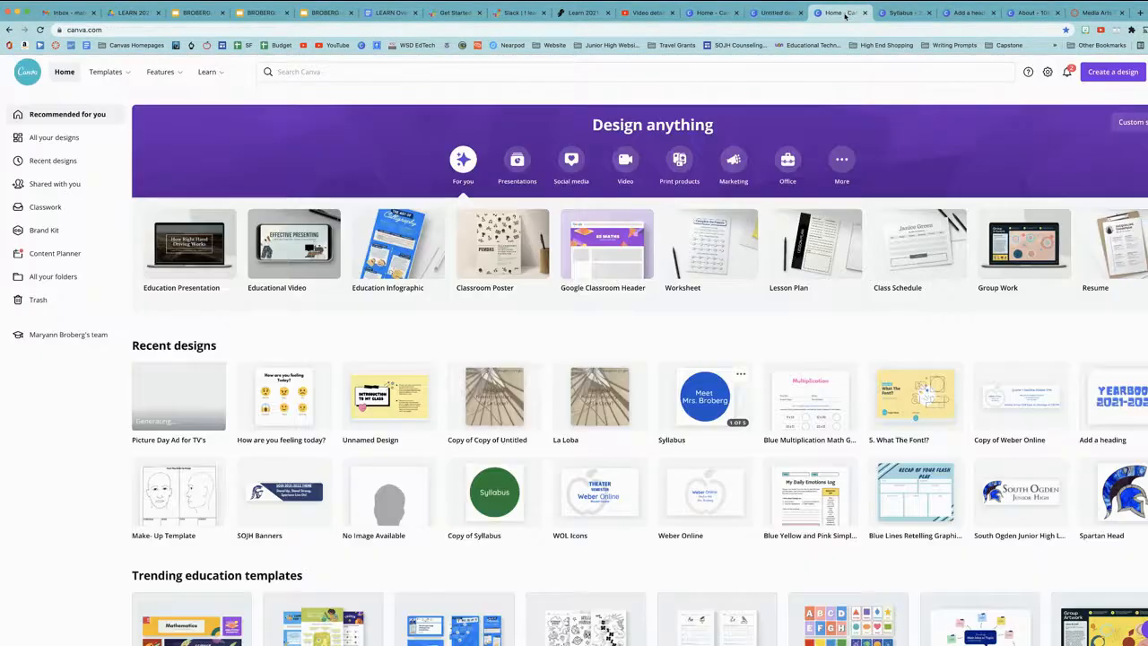
left_click(902, 13)
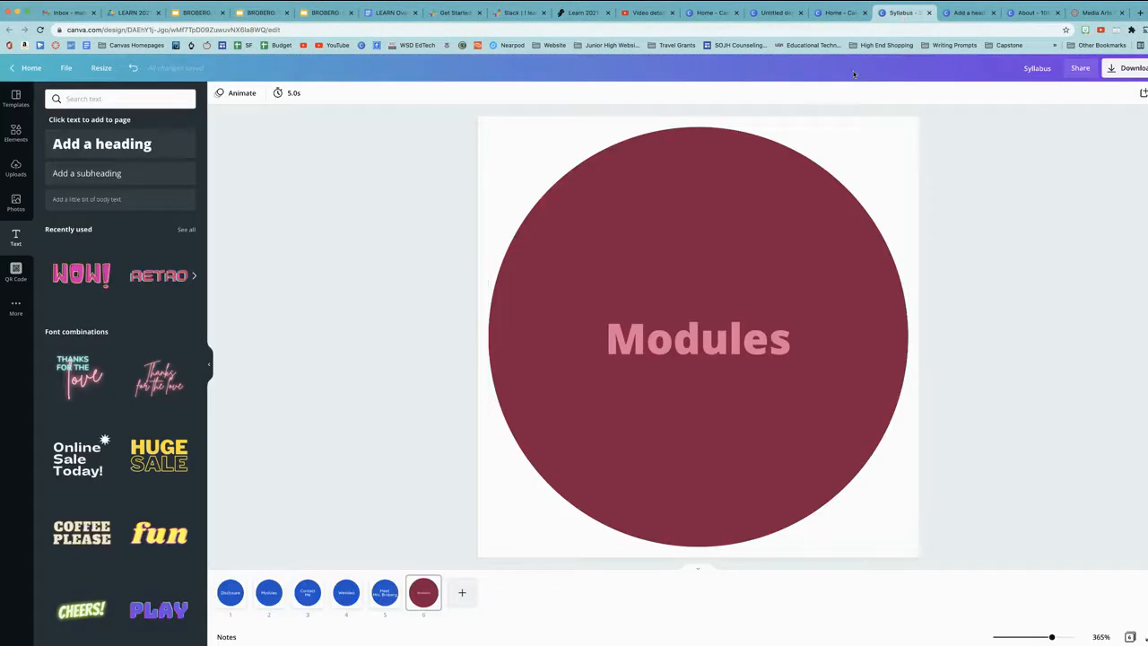
left_click(974, 13)
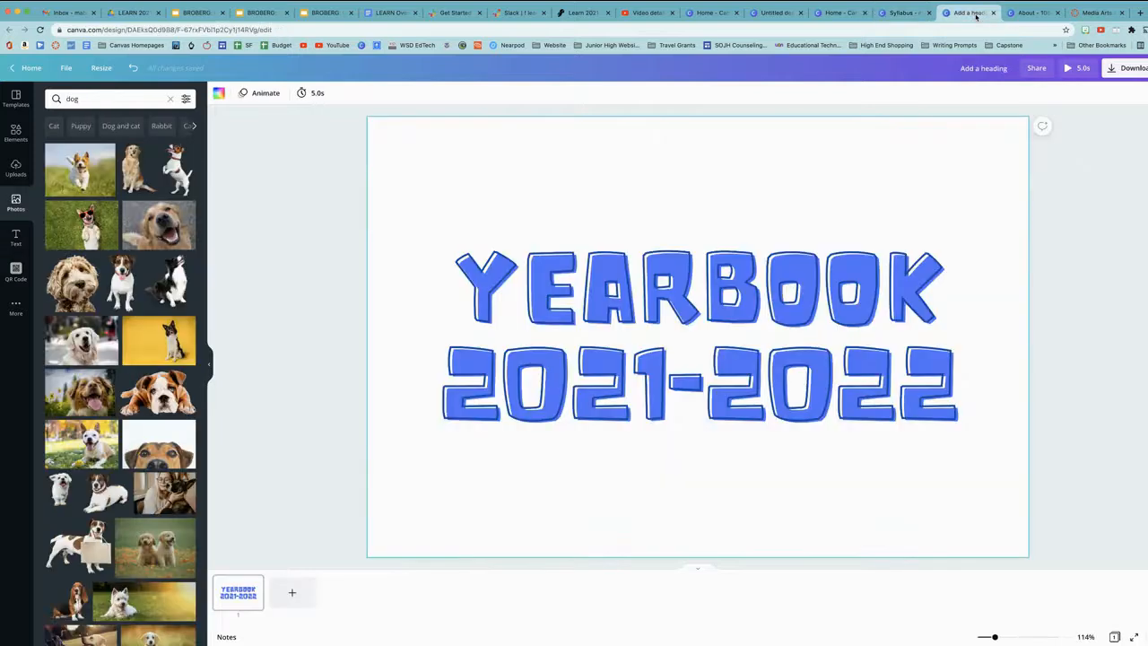
Step: Return to the About Me design and browse the Educational Video templates
left_click(1023, 14)
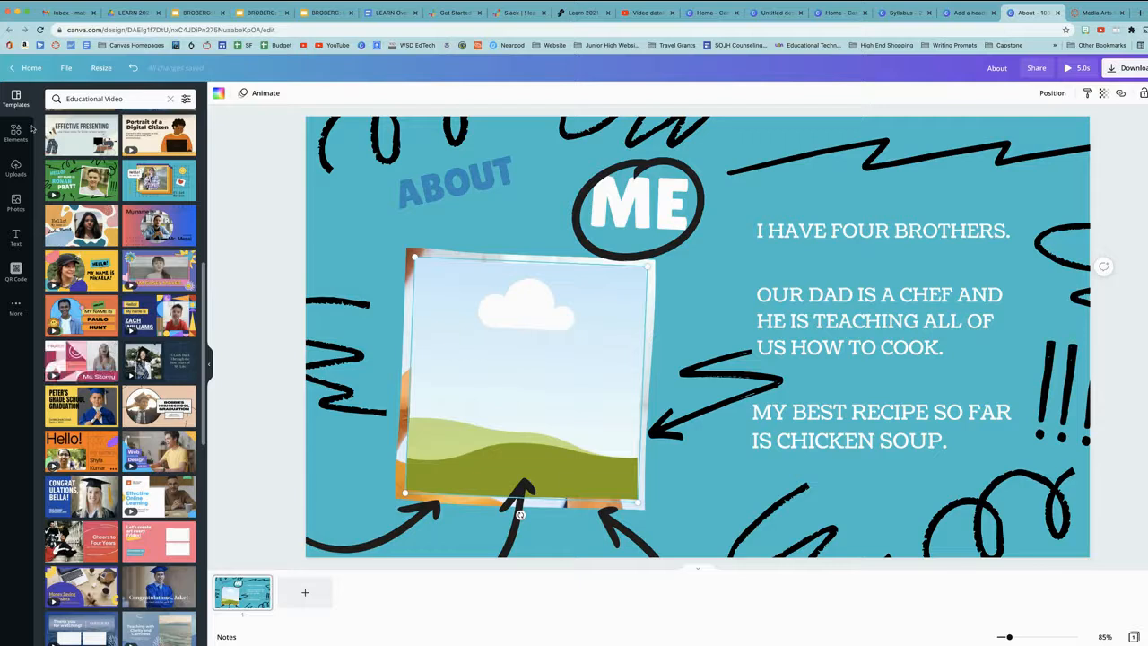
scroll(81, 180, "down", 2)
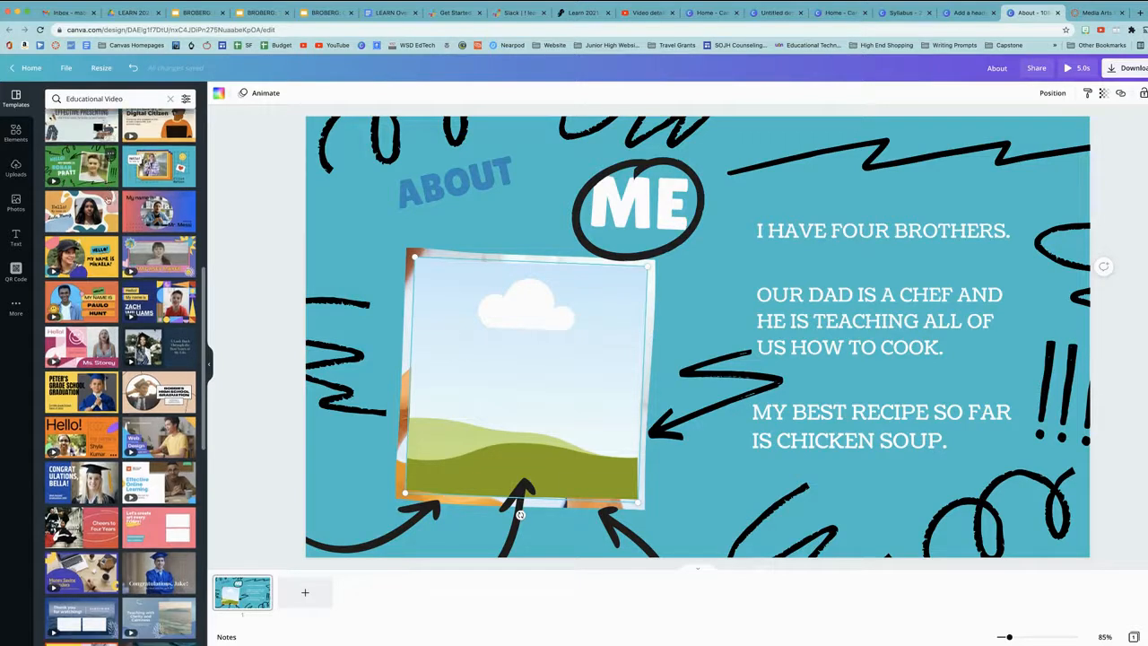
scroll(106, 199, "down", 15)
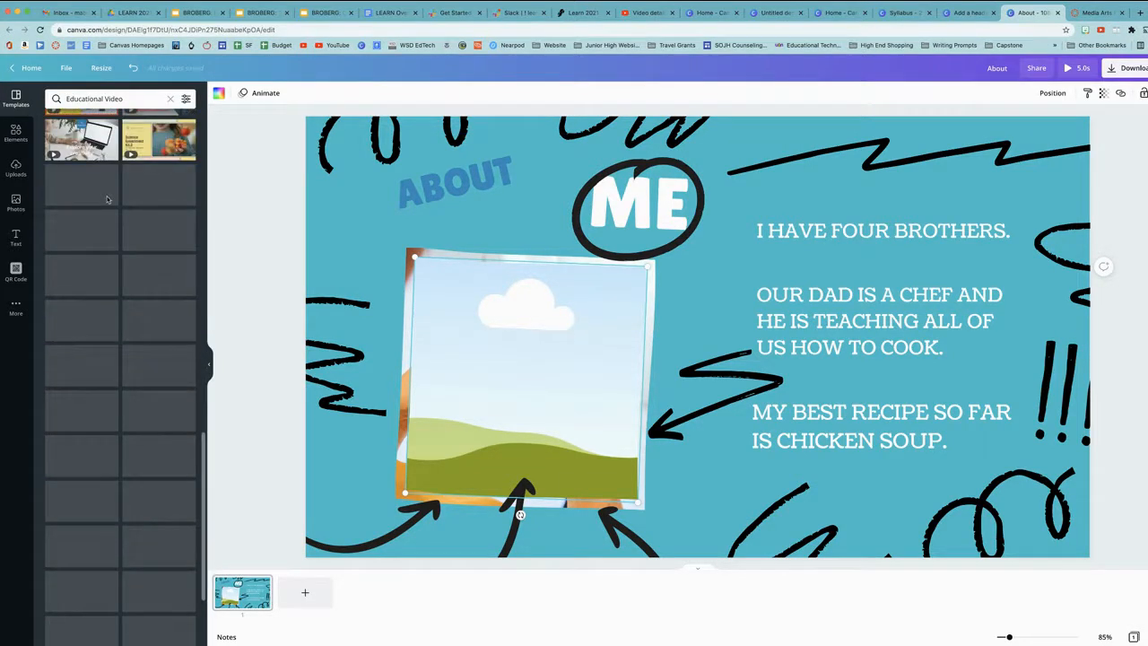
scroll(106, 199, "down", 10)
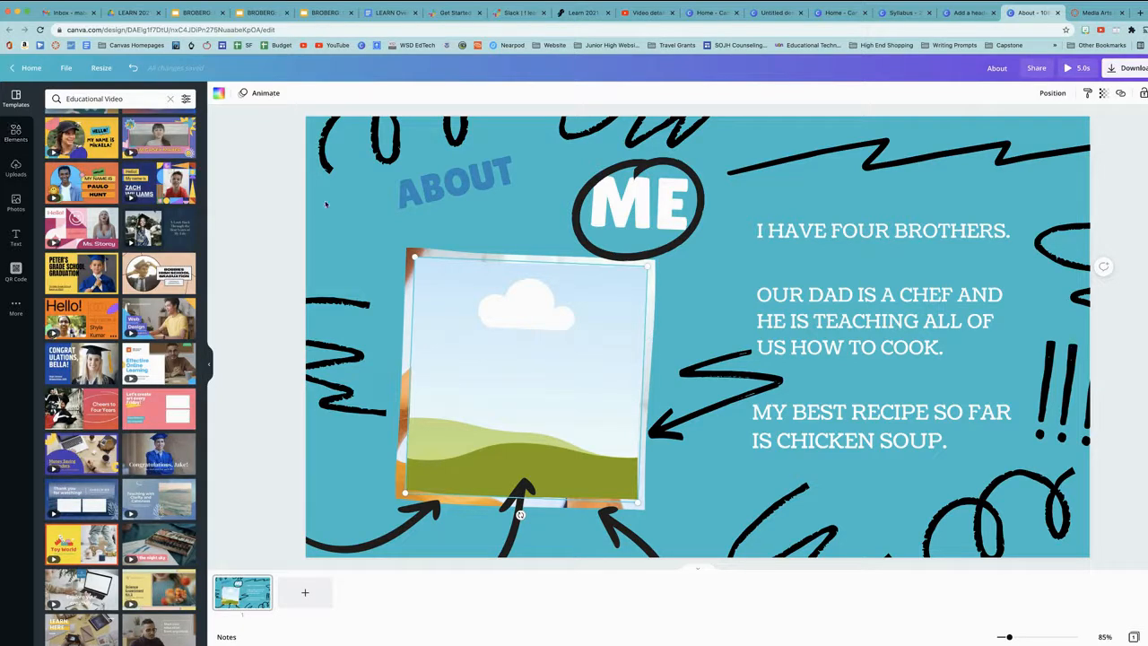
Step: Find the Background category of photos, add the pastel cloud photo and make it the page's background
left_click(14, 204)
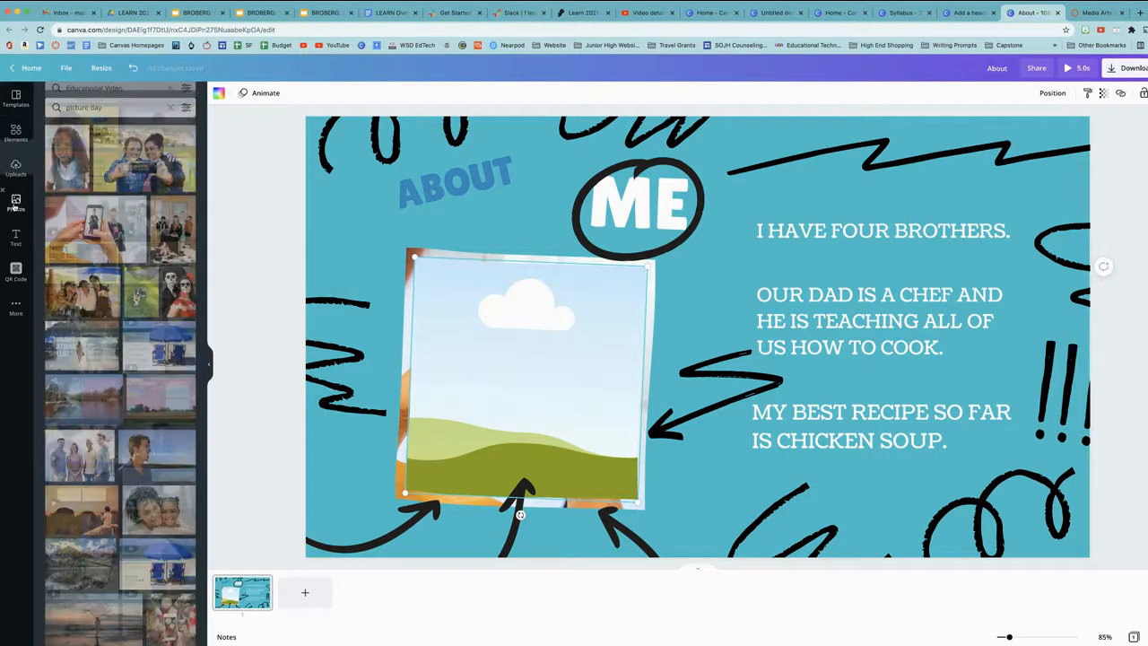
left_click(170, 99)
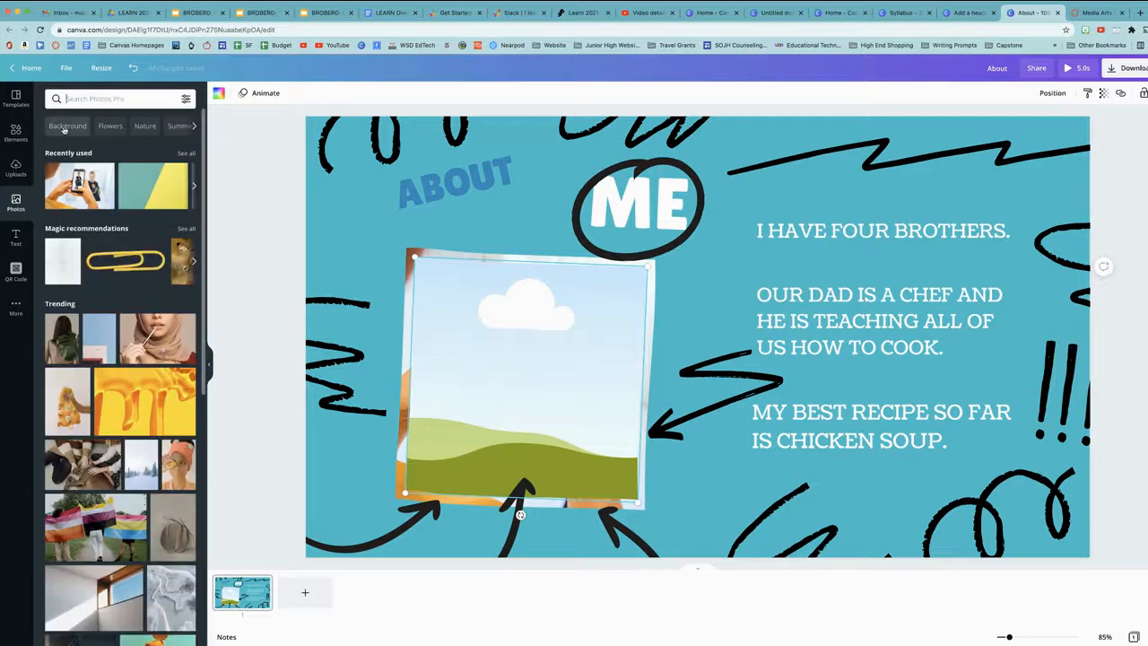
left_click(67, 126)
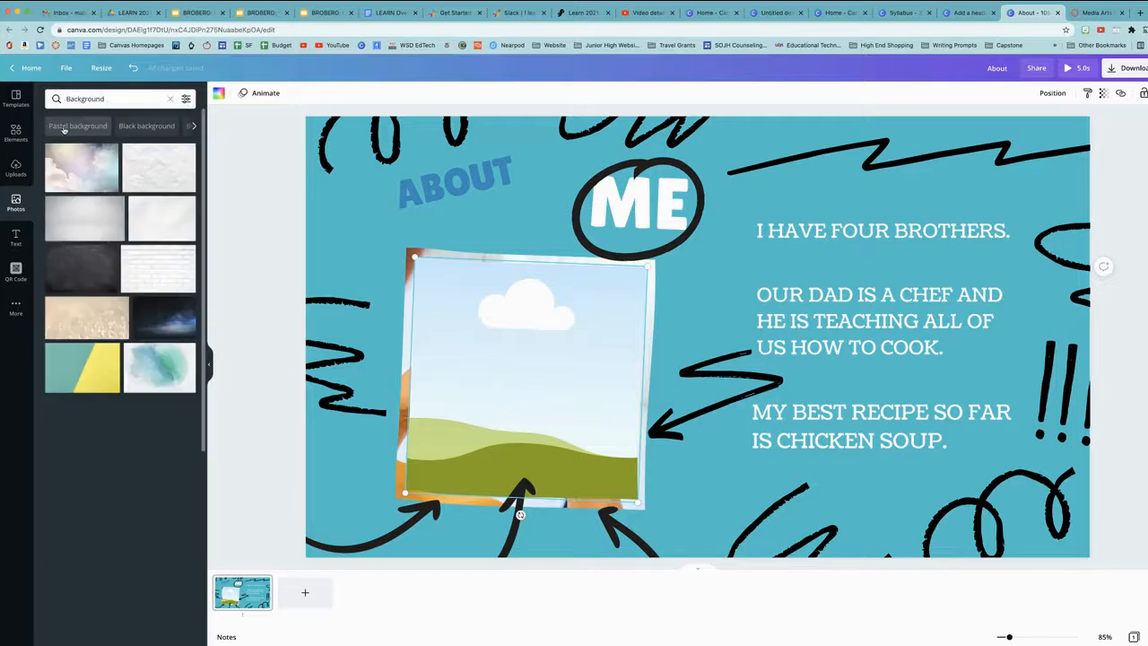
left_click(74, 172)
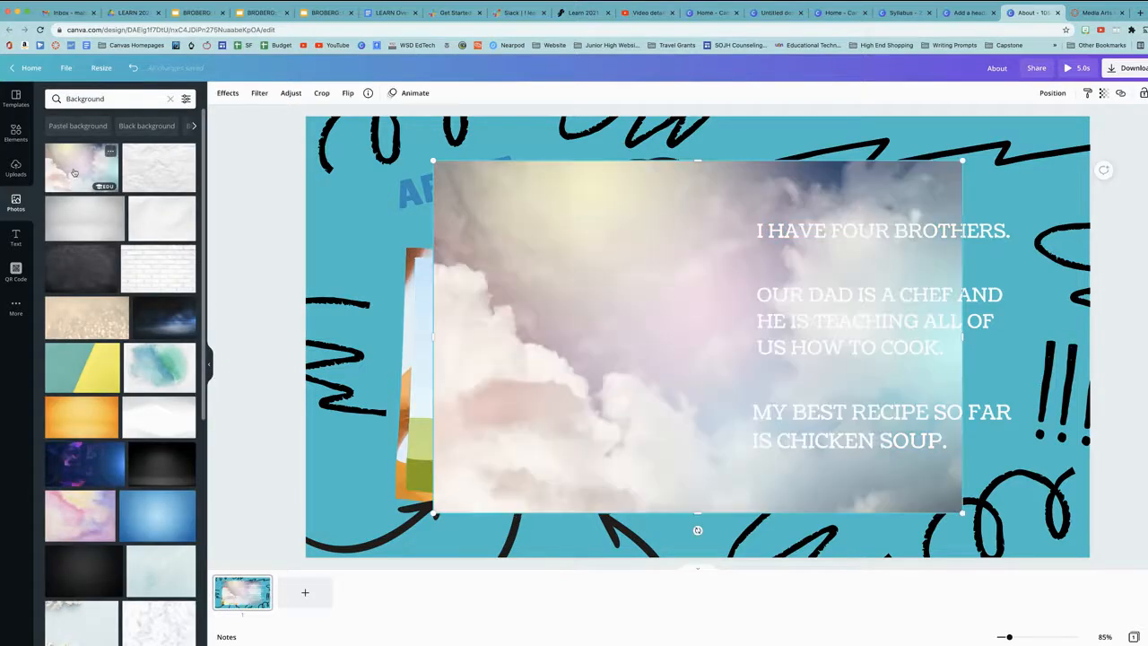
right_click(649, 318)
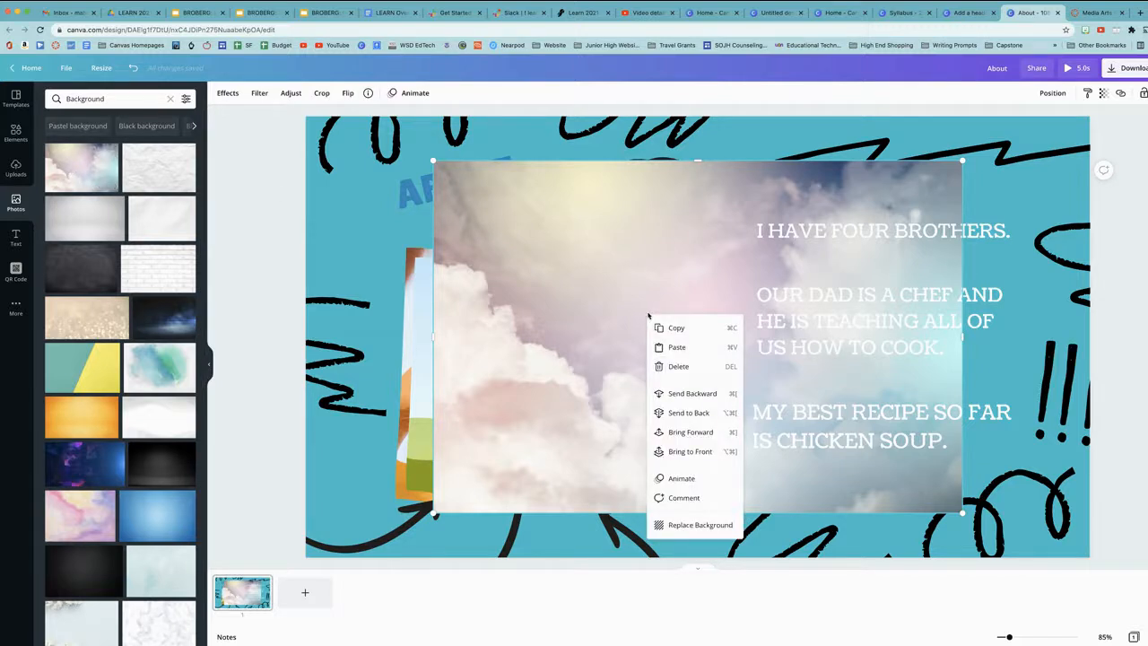
left_click(706, 526)
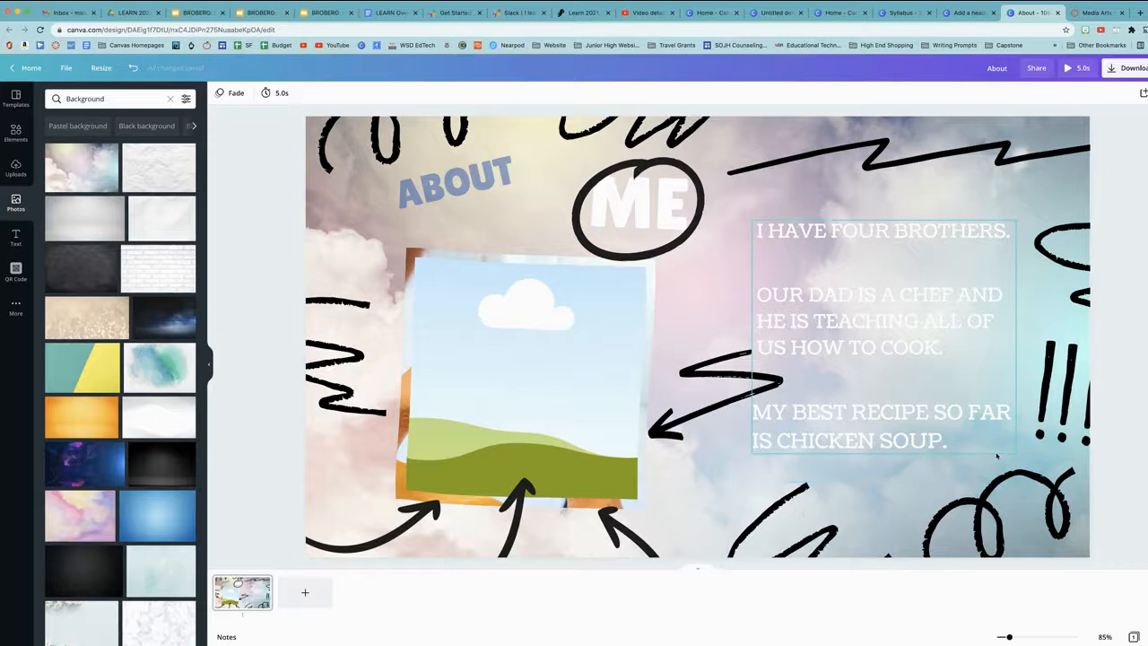
Step: Delete the framed photo and all remaining text and doodles, leaving only the cloud background on the page
left_click(541, 384)
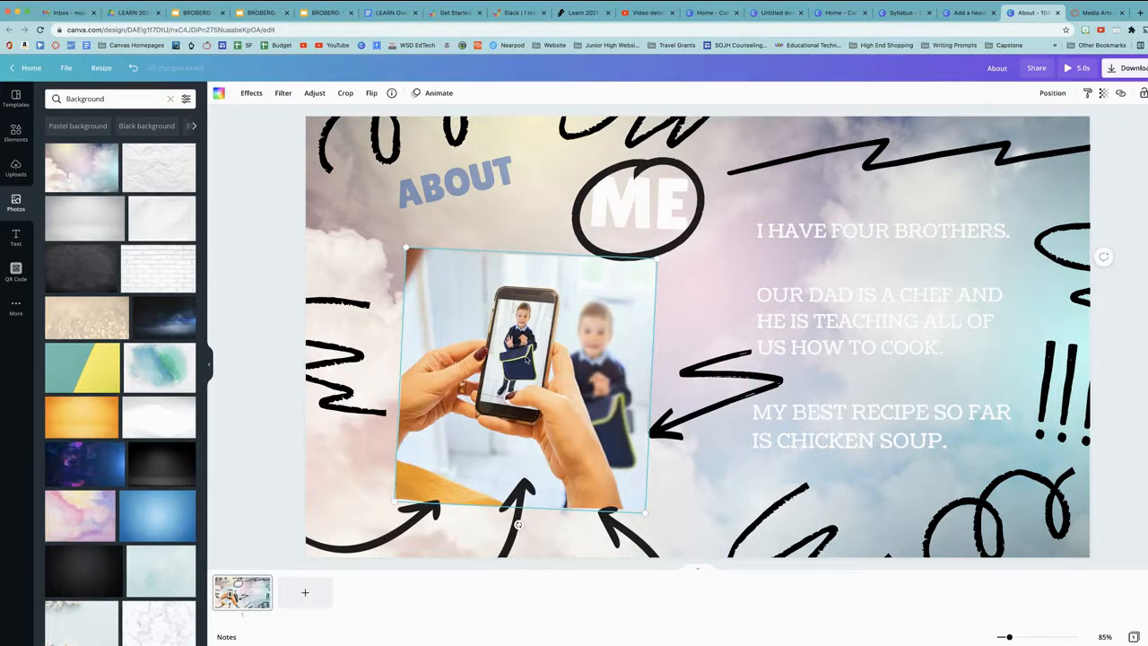
key("Delete")
key("Delete")
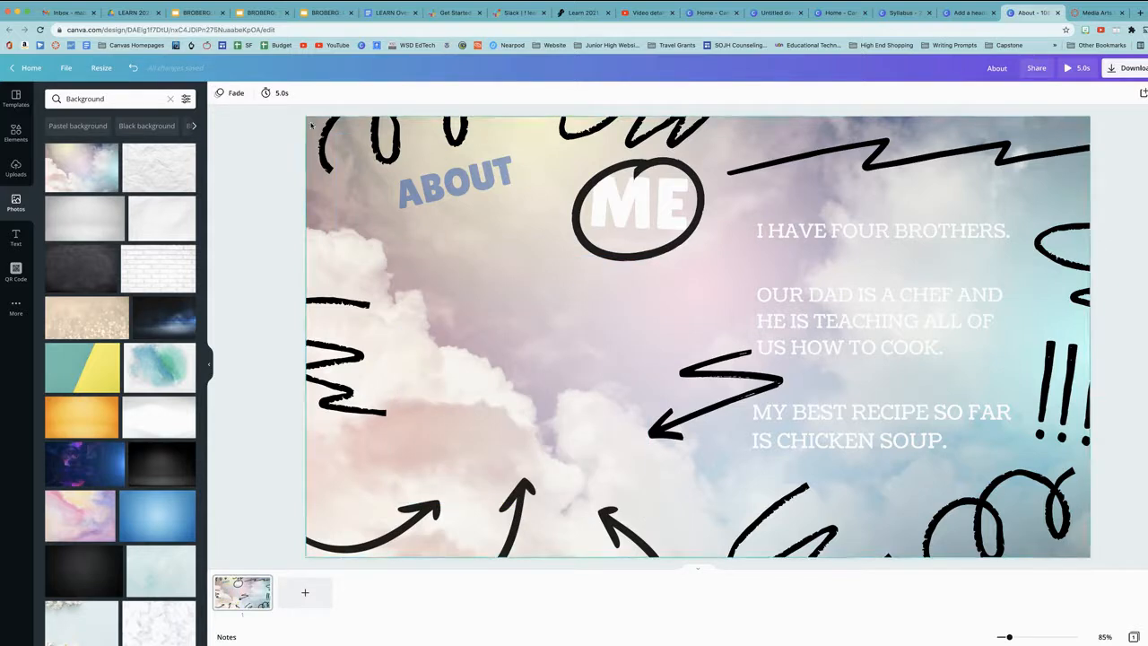
left_click_drag(313, 125, 1061, 534)
key("Delete")
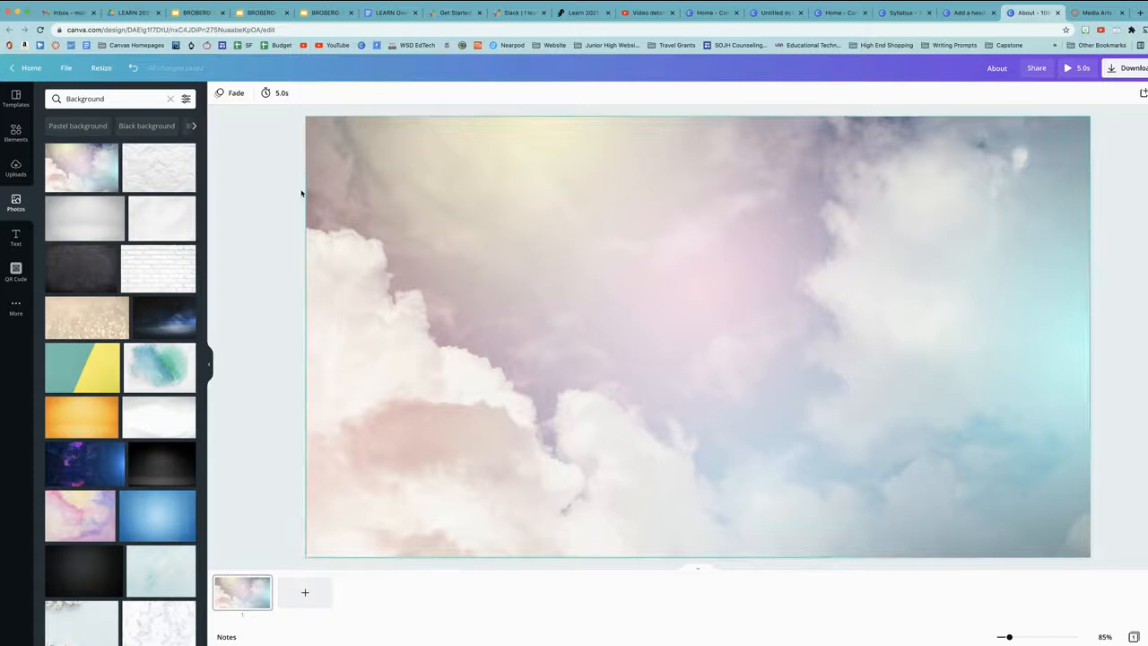
Step: Try a crumpled paper photo over the cloud background and remove it
left_click(153, 171)
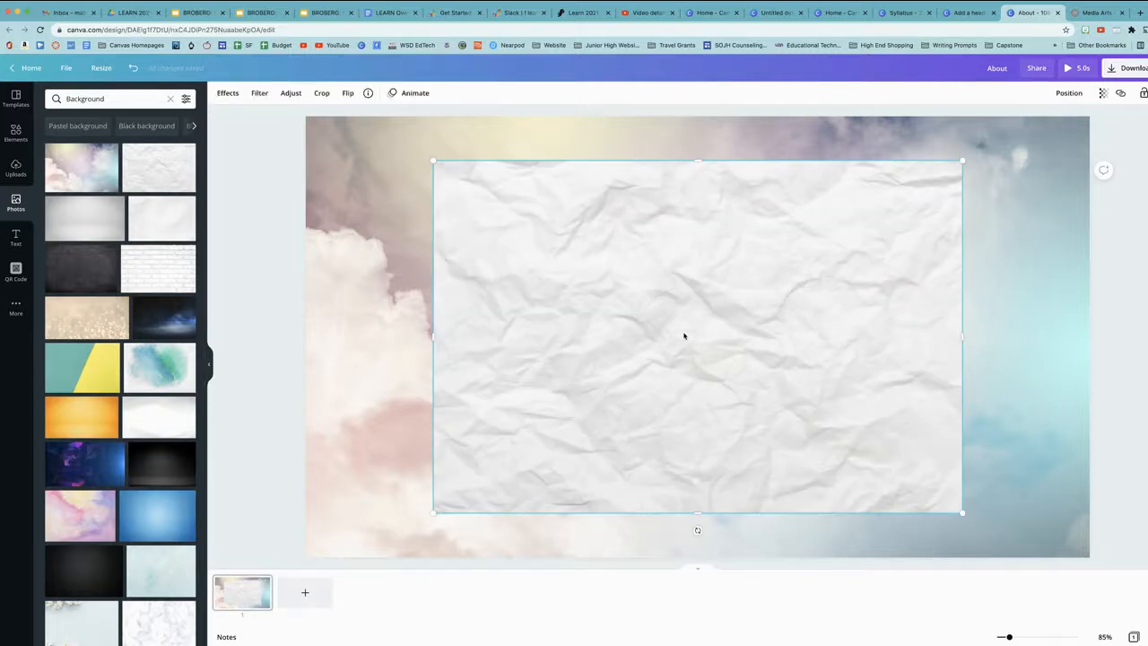
key("Delete")
scroll(104, 260, "down", 1)
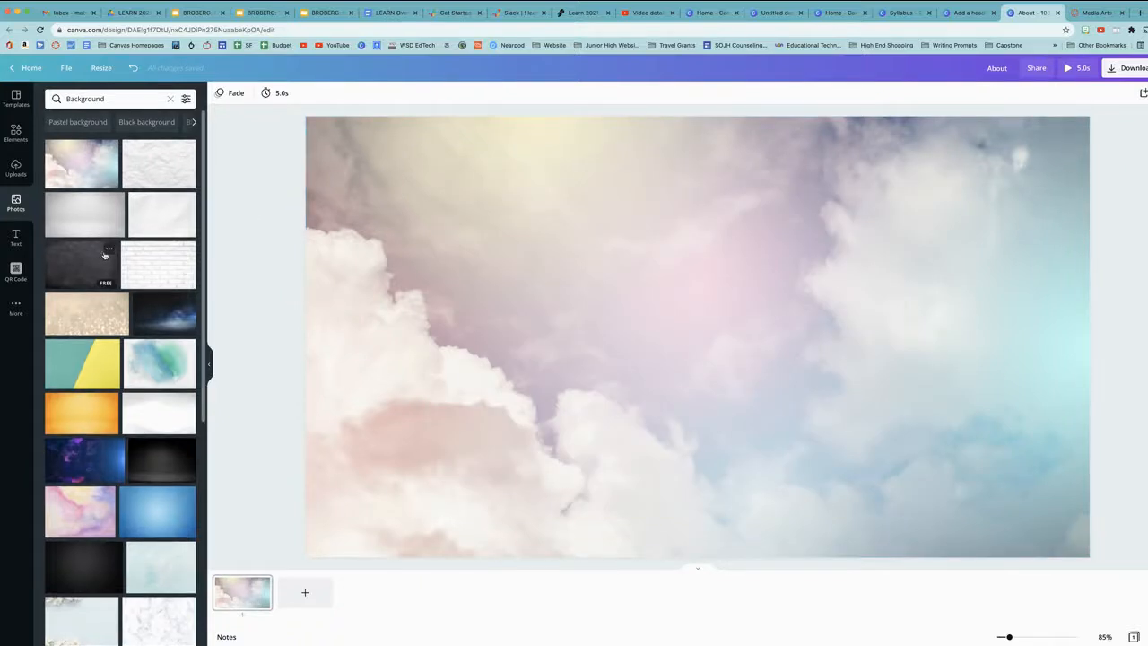
Step: Add the pink neon GLOW font combination to the cloud background page
left_click(15, 238)
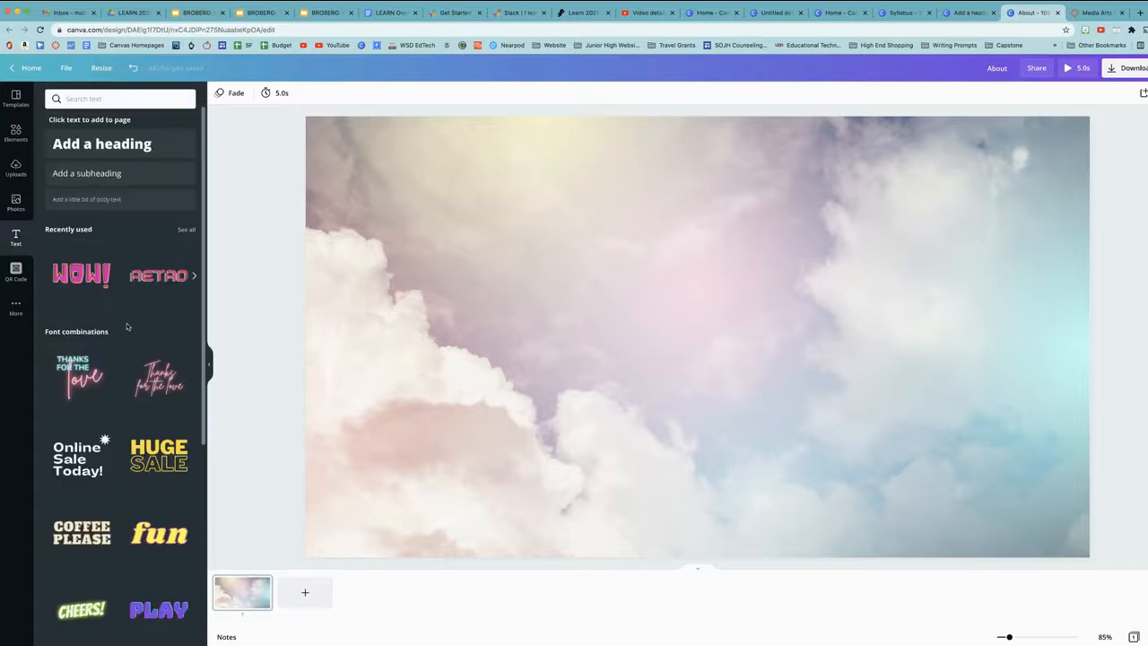
scroll(127, 327, "down", 5)
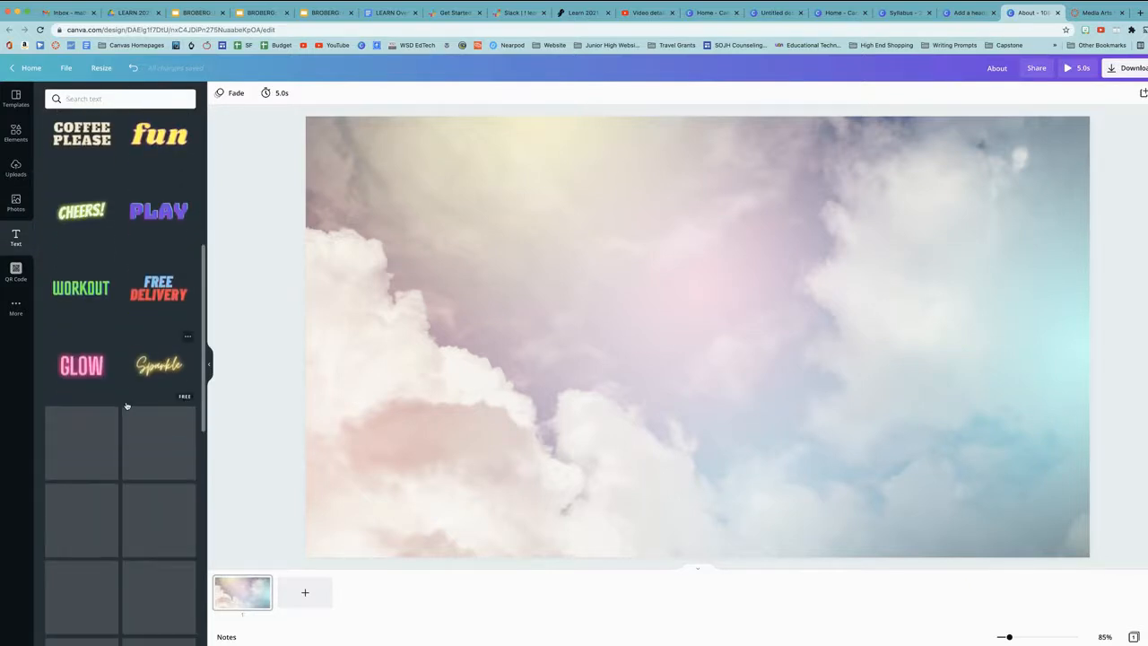
left_click(82, 366)
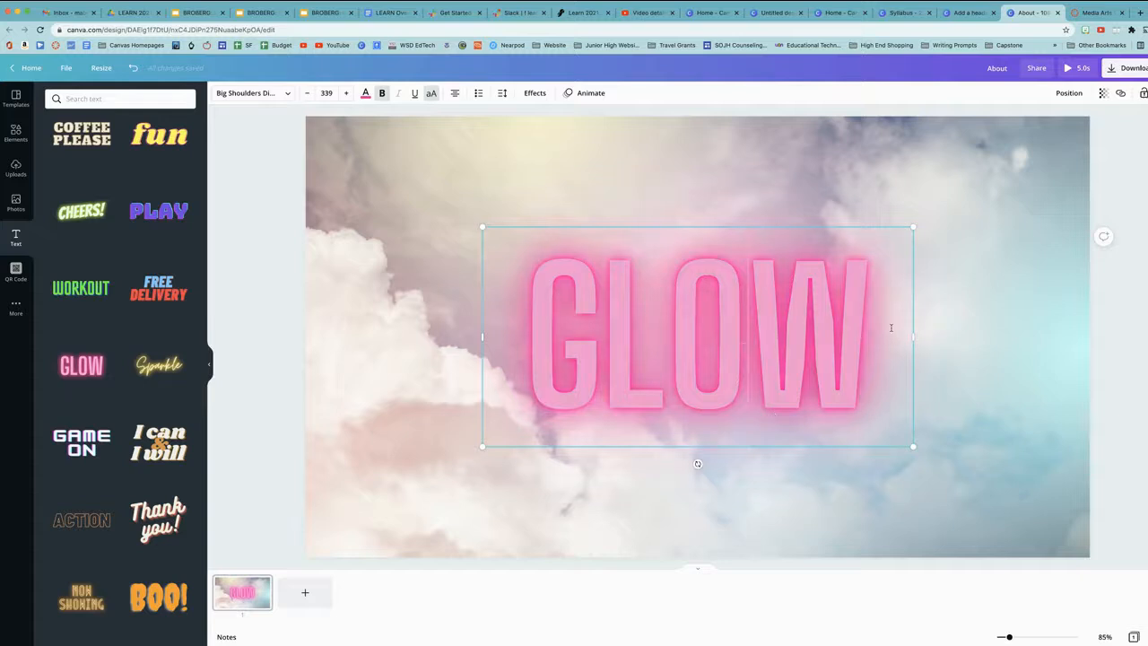
Step: Look over the fonts available for the GLOW text
double_click(745, 349)
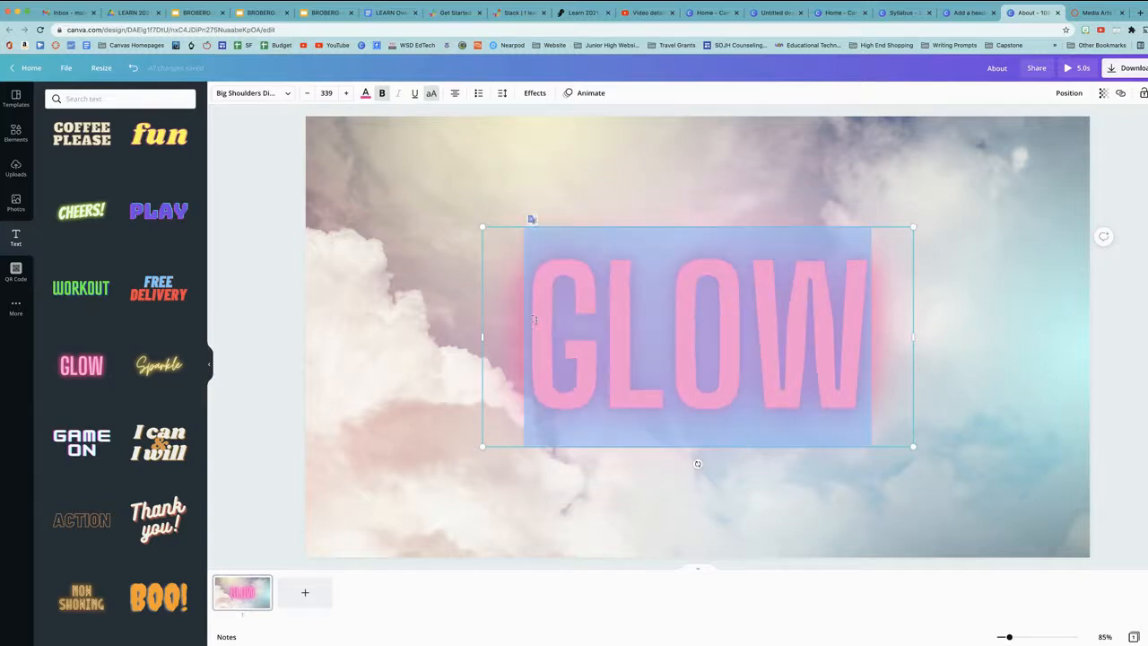
left_click(287, 94)
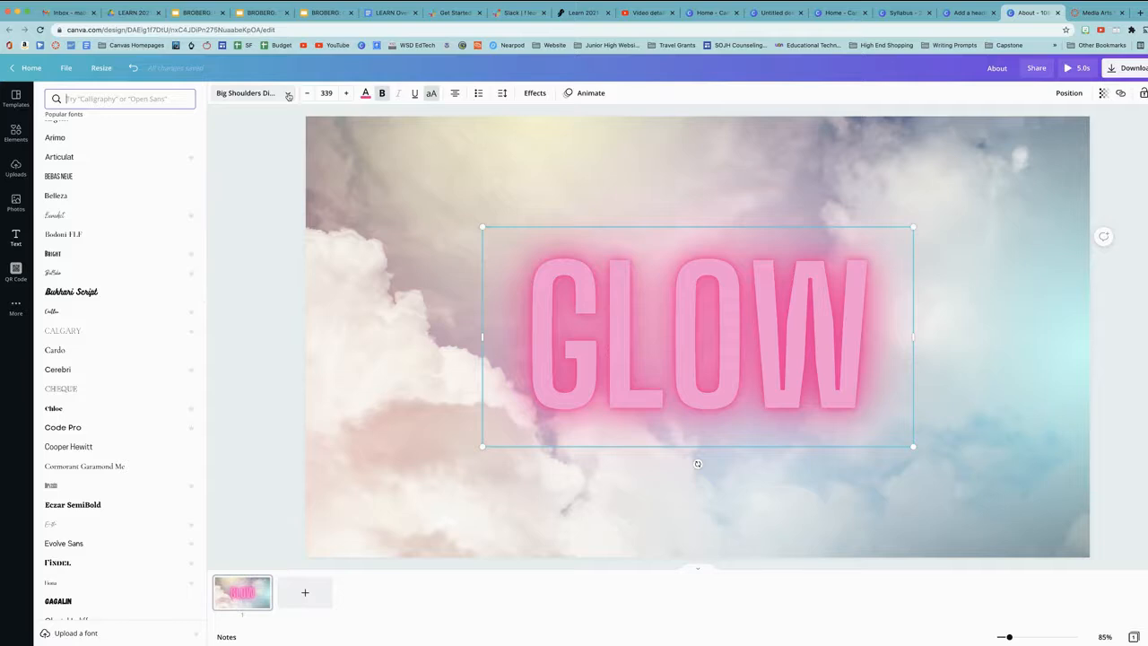
left_click(261, 95)
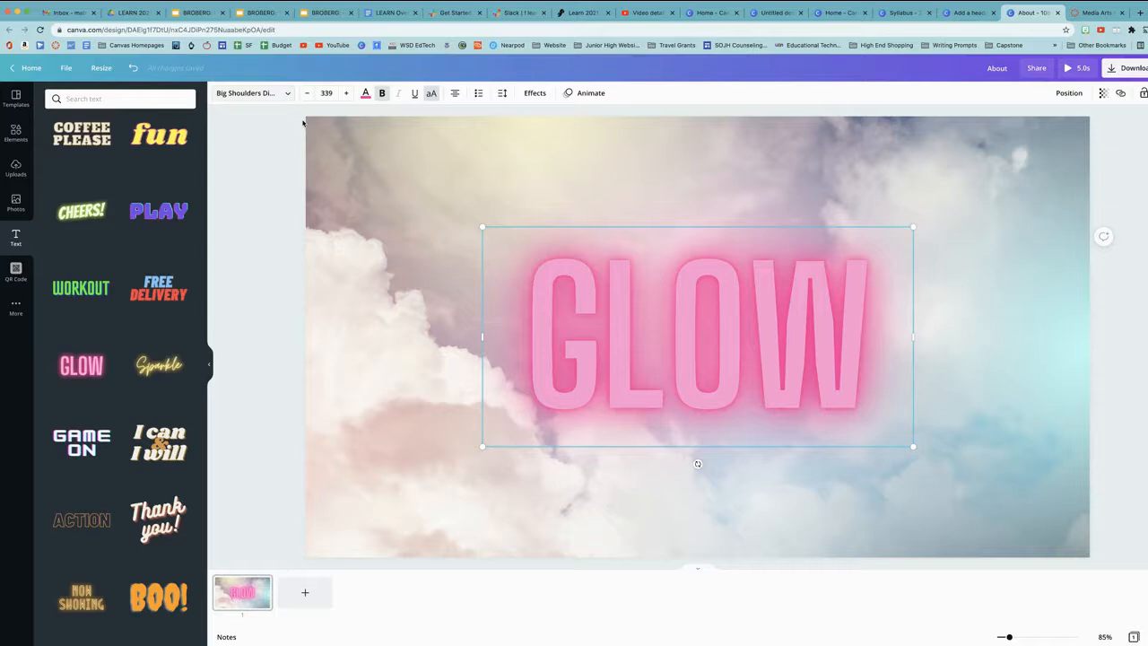
Step: Recolor the GLOW text to light blue #38b6ff
left_click_drag(870, 333, 534, 331)
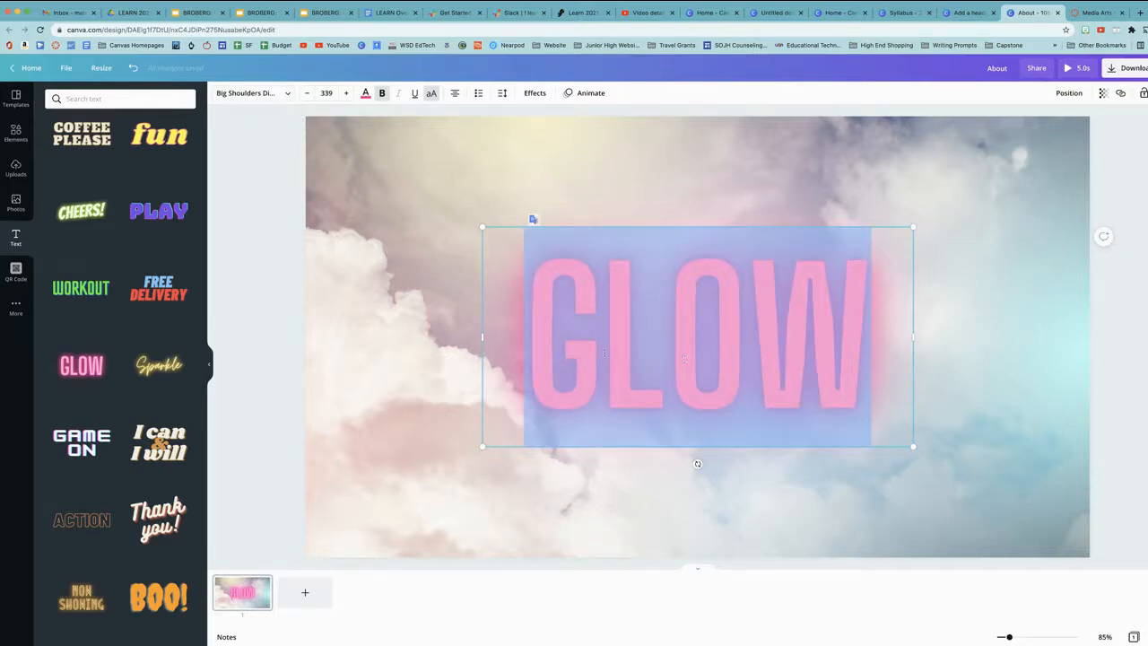
left_click(365, 91)
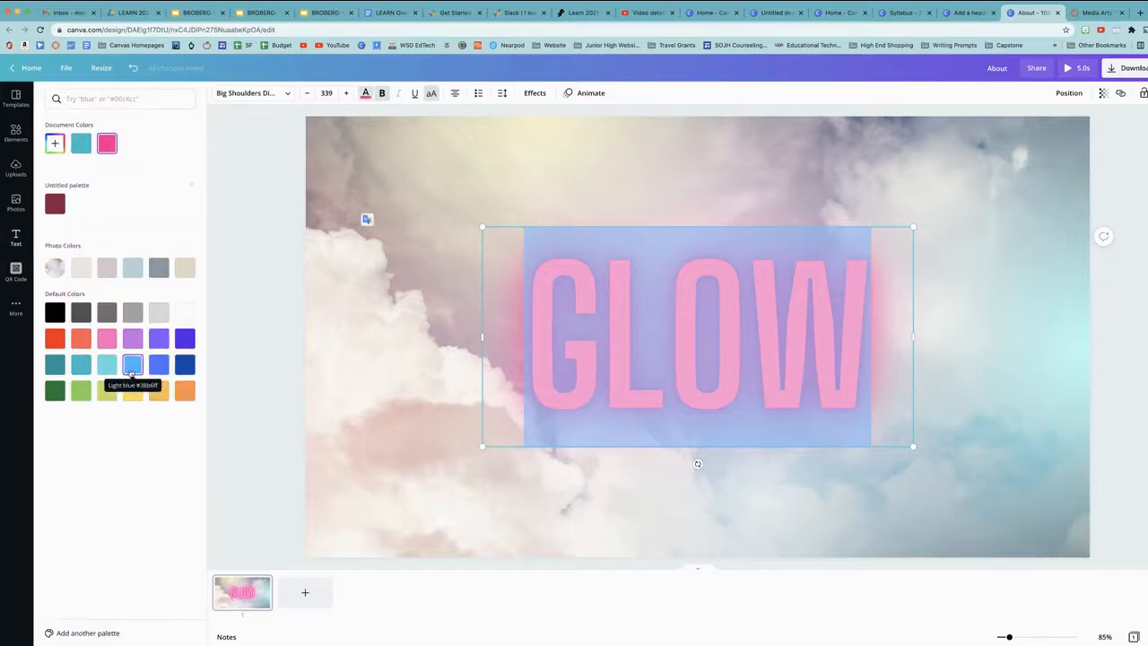
left_click(131, 370)
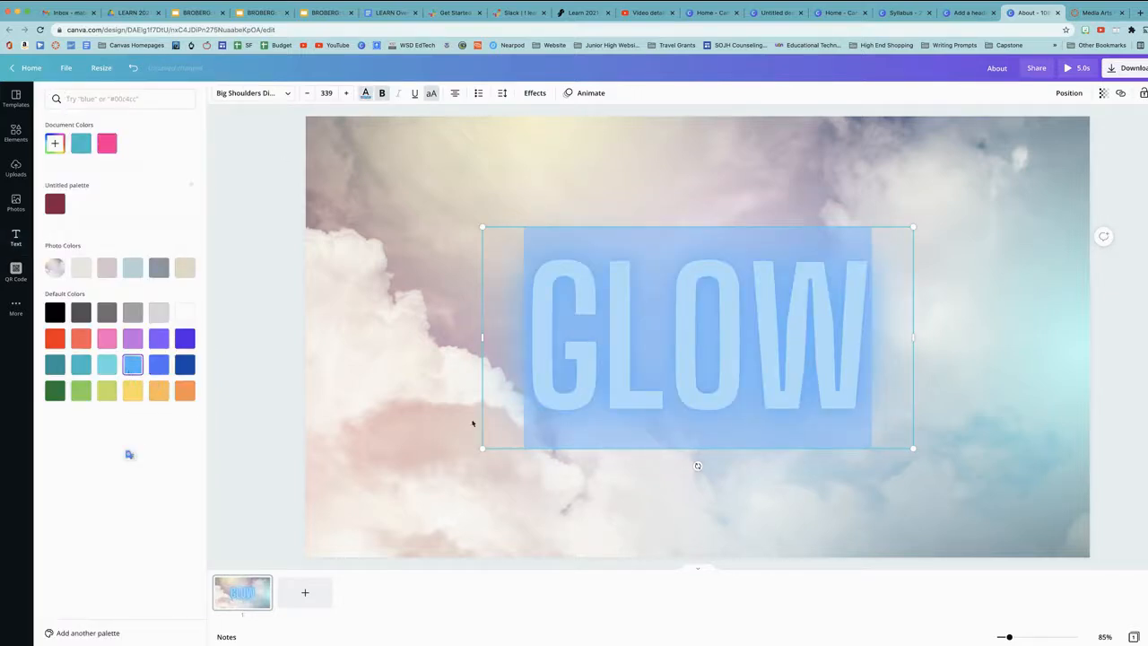
left_click(1012, 273)
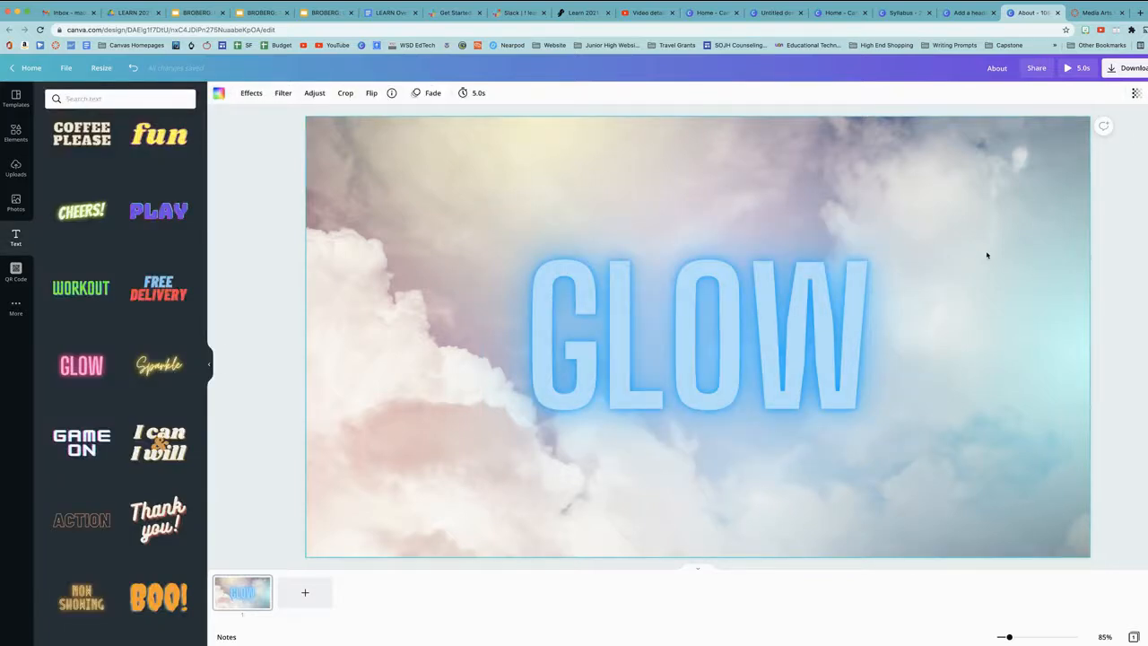
Step: Replace GLOW with PICTURE DAY and widen the text box to about the full page width so it fits on one line
left_click(749, 322)
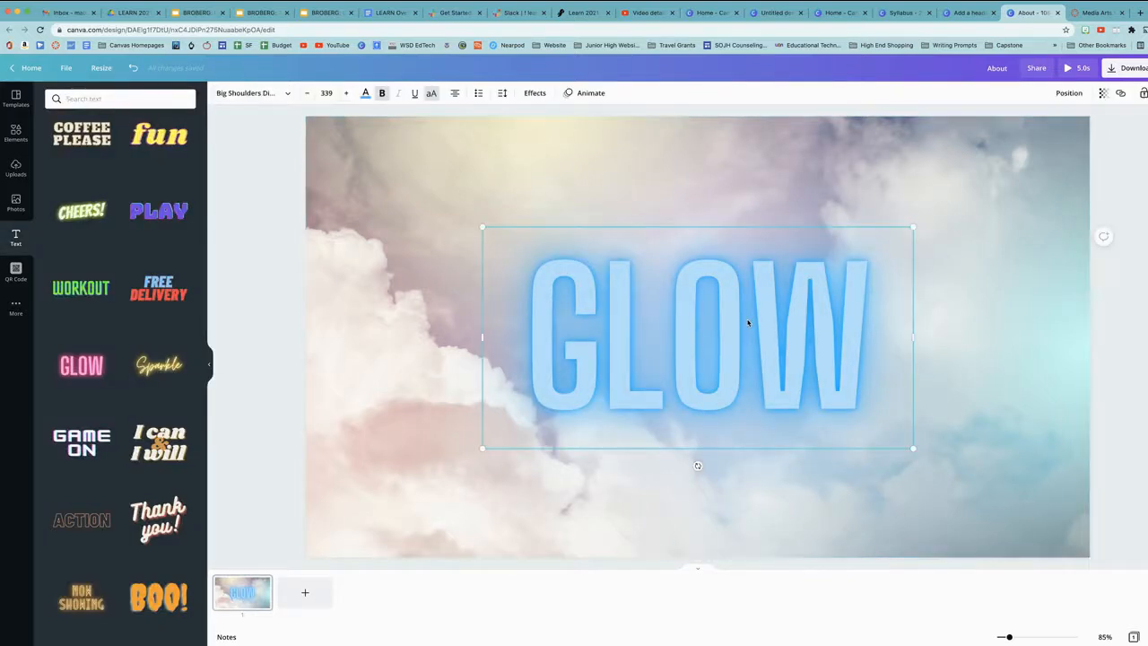
left_click_drag(864, 313, 517, 317)
type("PICT")
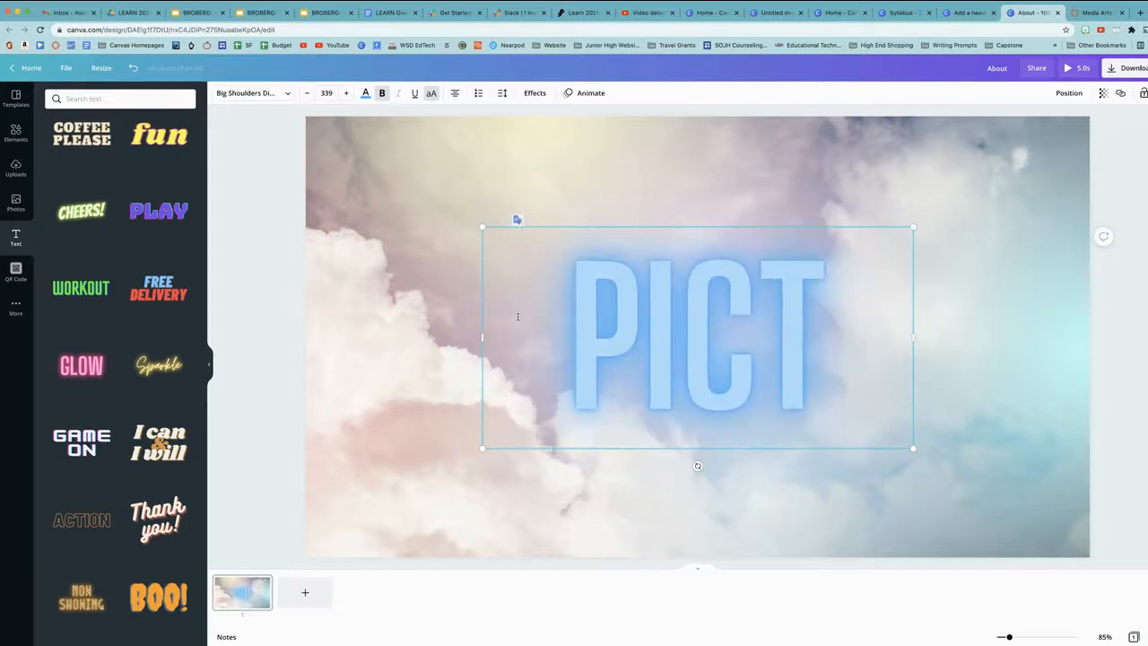
type("URE DAY")
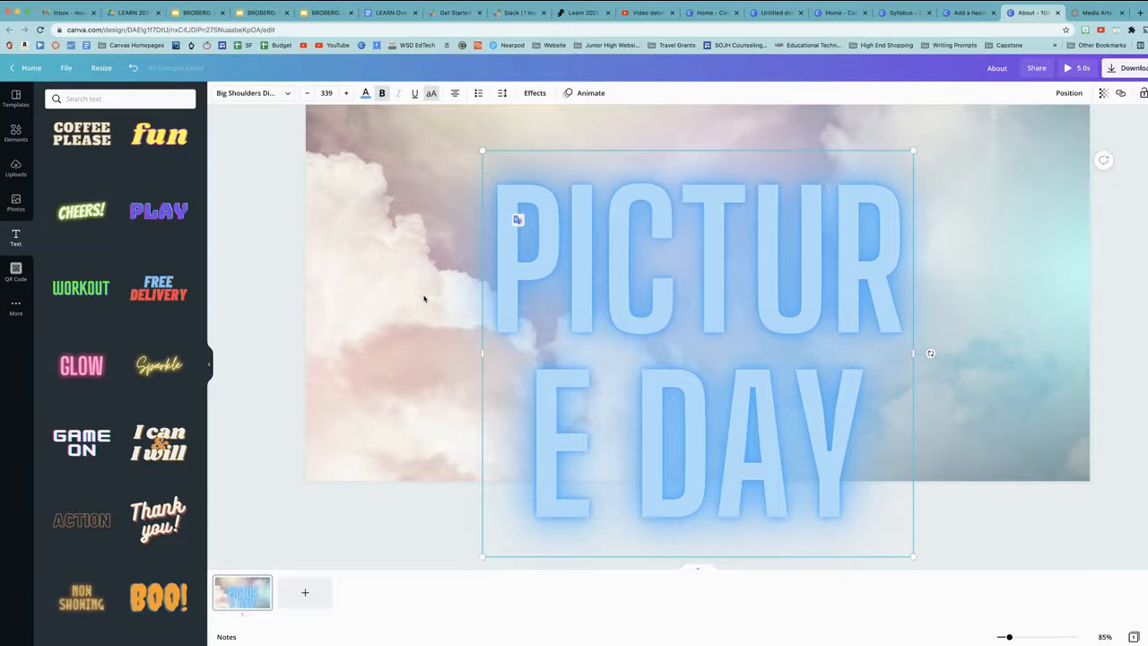
left_click_drag(485, 352, 301, 329)
left_click_drag(914, 353, 1085, 315)
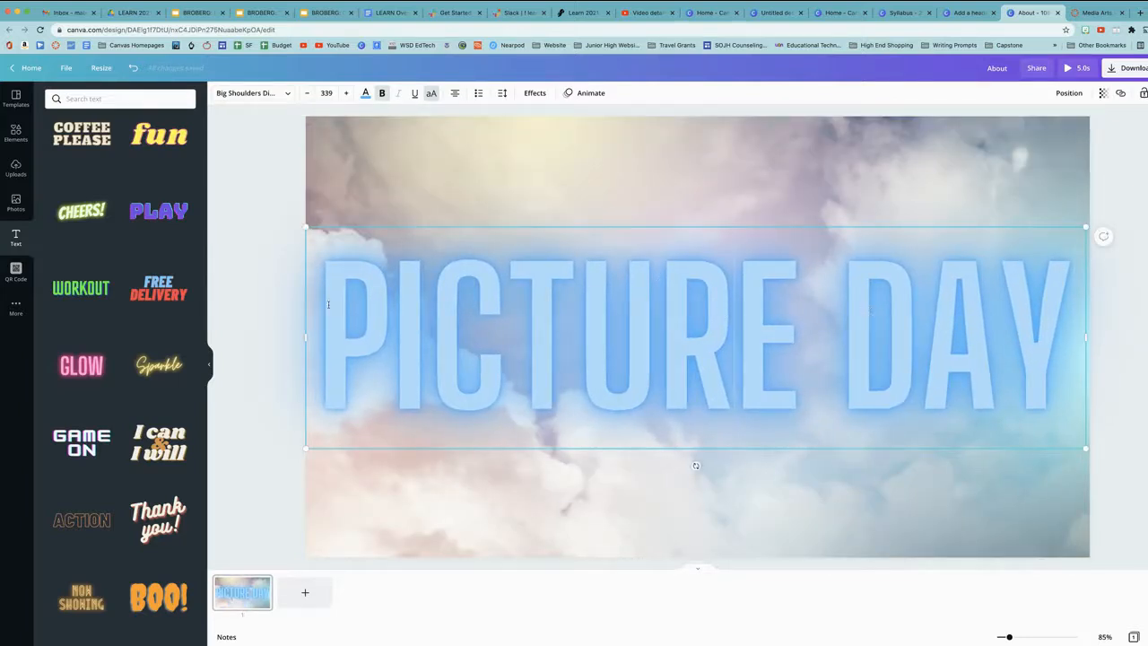
Step: Duplicate the PICTURE DAY page
left_click_drag(1069, 320, 338, 303)
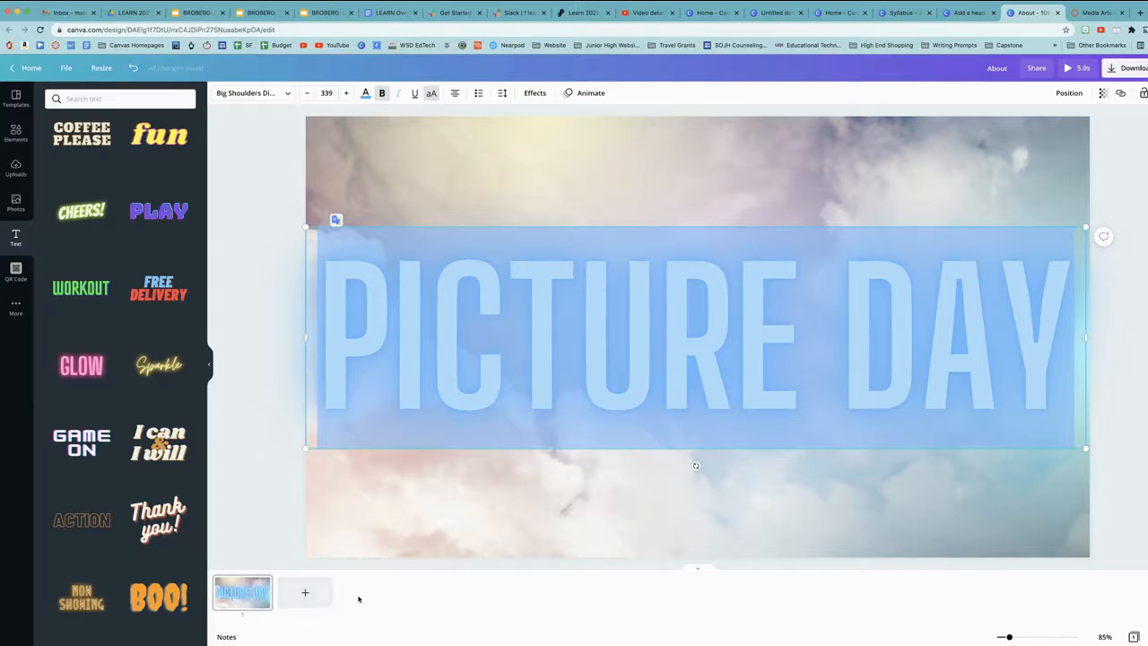
left_click(431, 538)
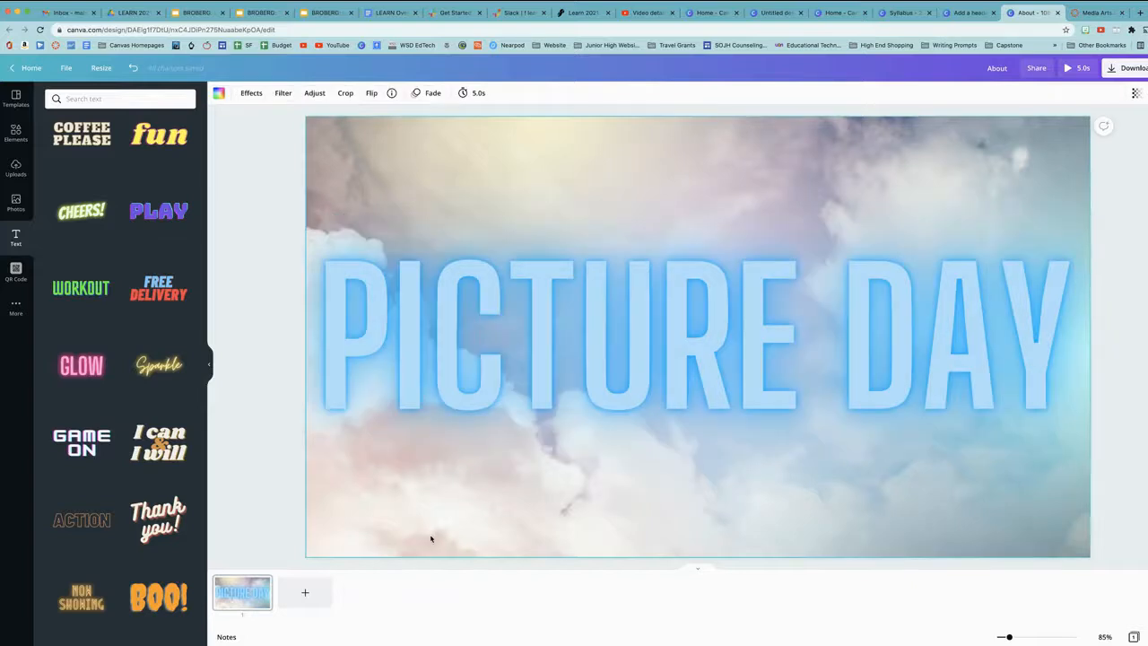
right_click(248, 604)
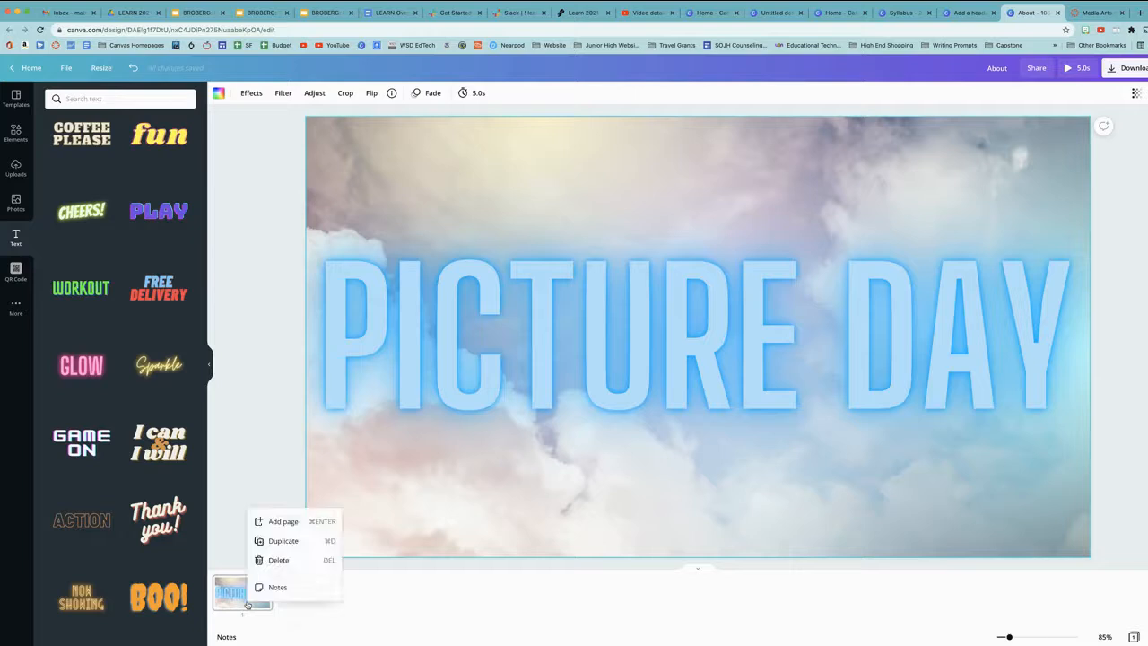
left_click(277, 542)
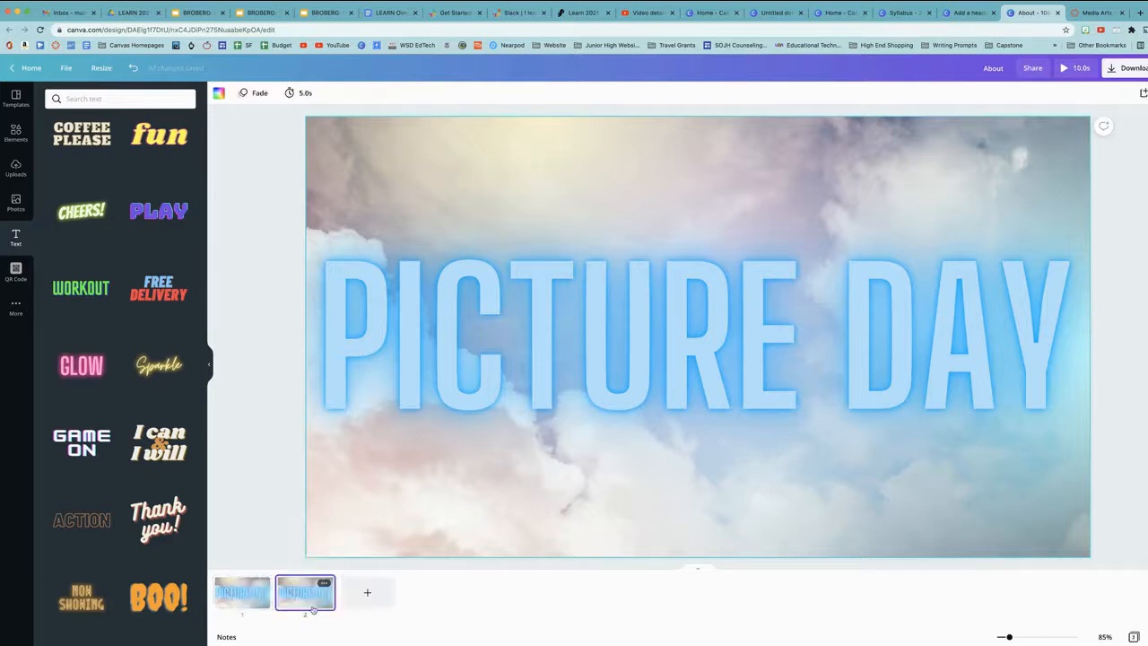
Step: Replace the PICTURE DAY text on page 2 with AUGUEST 24TH
left_click(377, 305)
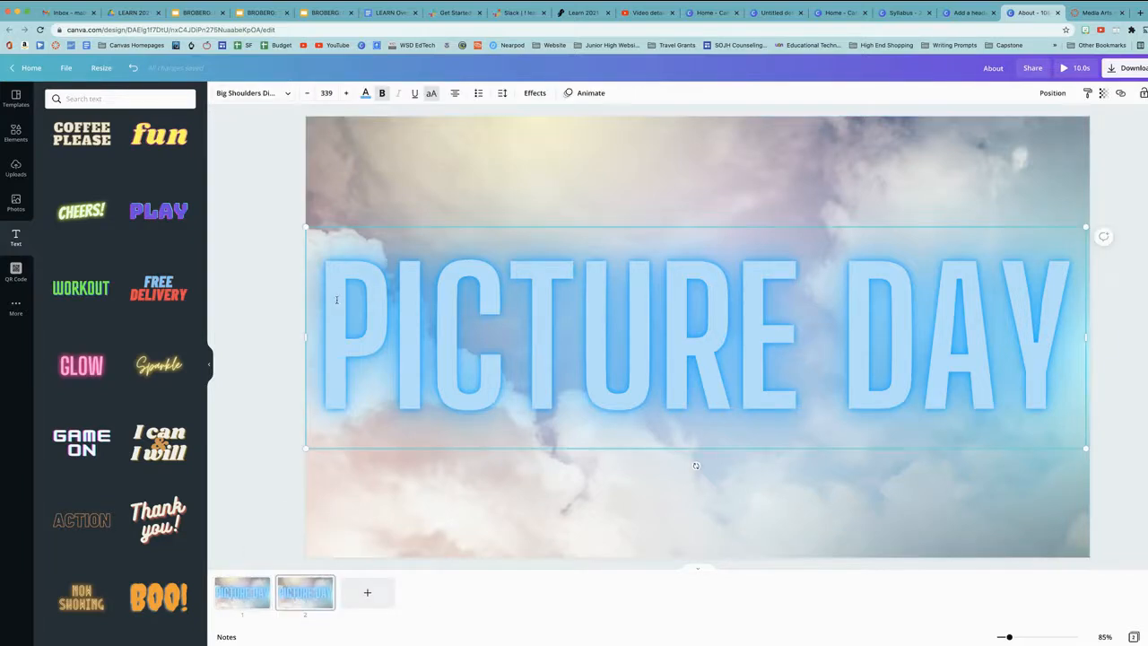
left_click(339, 303)
left_click_drag(339, 303, 1059, 305)
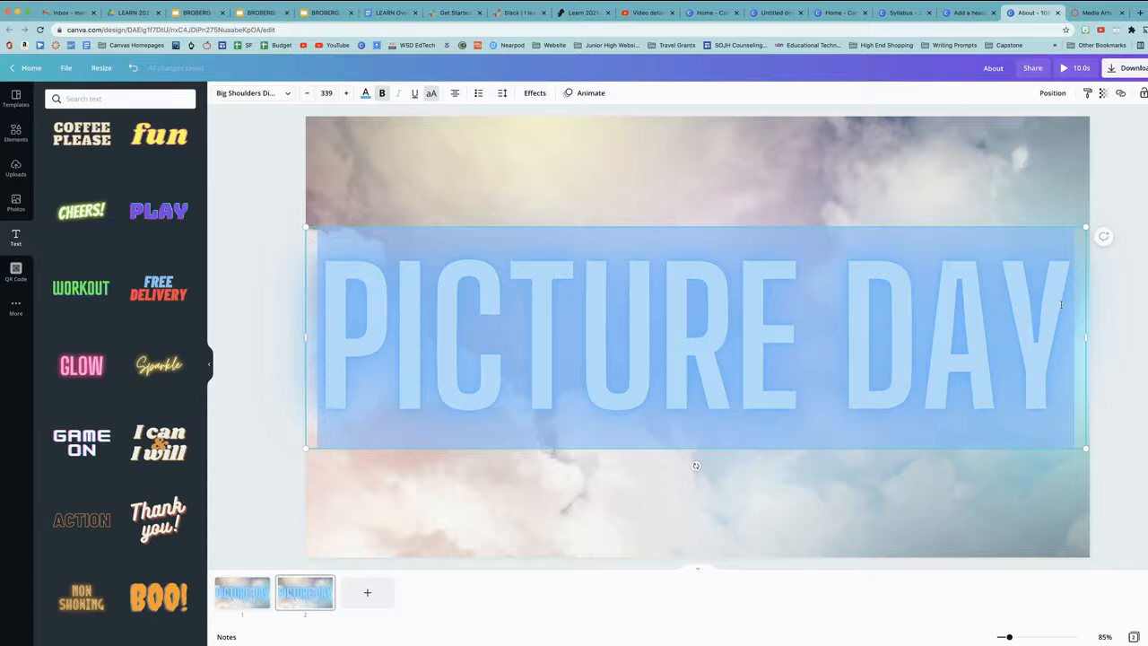
type("AG")
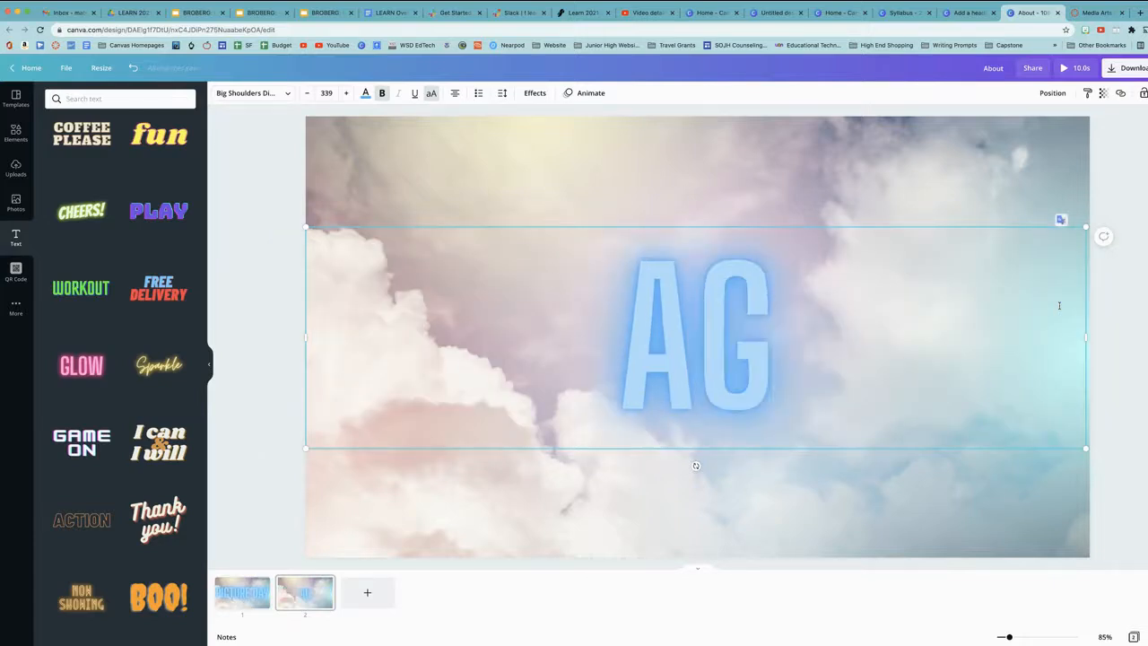
type("U")
key("BackSpace")
key("BackSpace")
type("UGUEST 24")
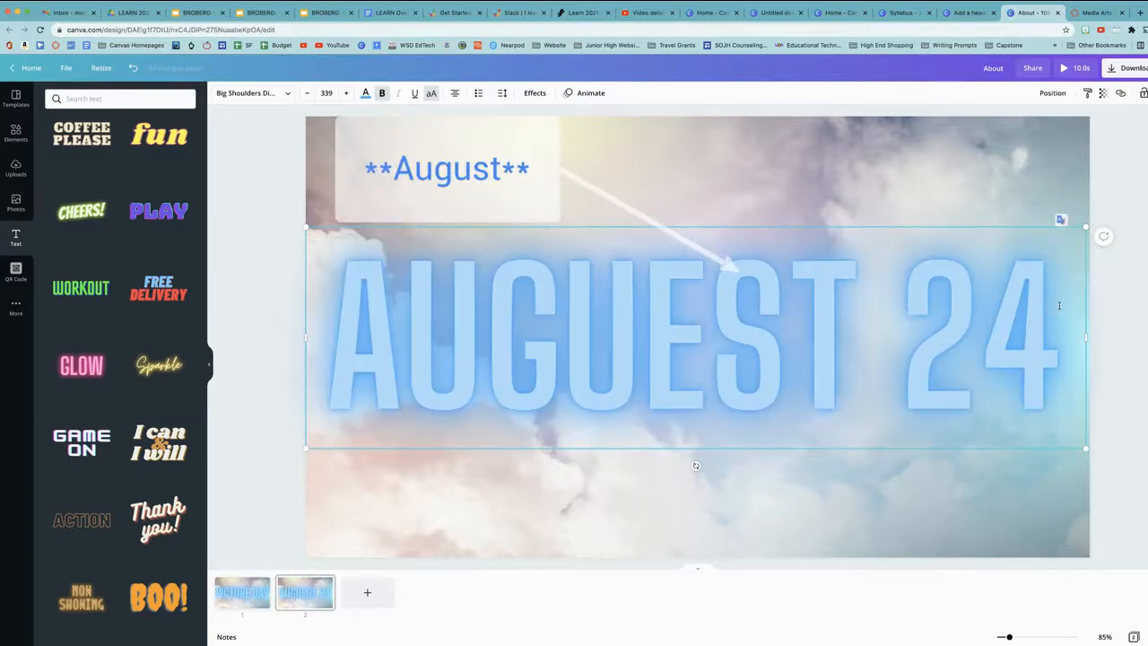
type("TH")
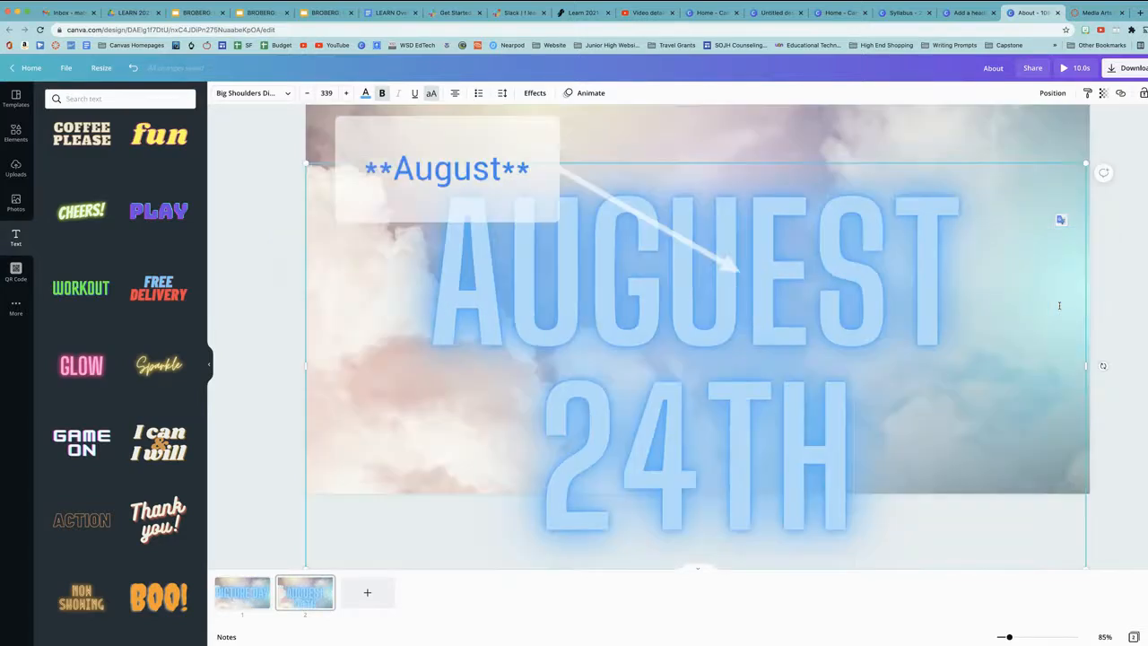
Step: Set the AUGUEST 24TH text to font size 144 and center it on page 2
left_click_drag(862, 432, 430, 269)
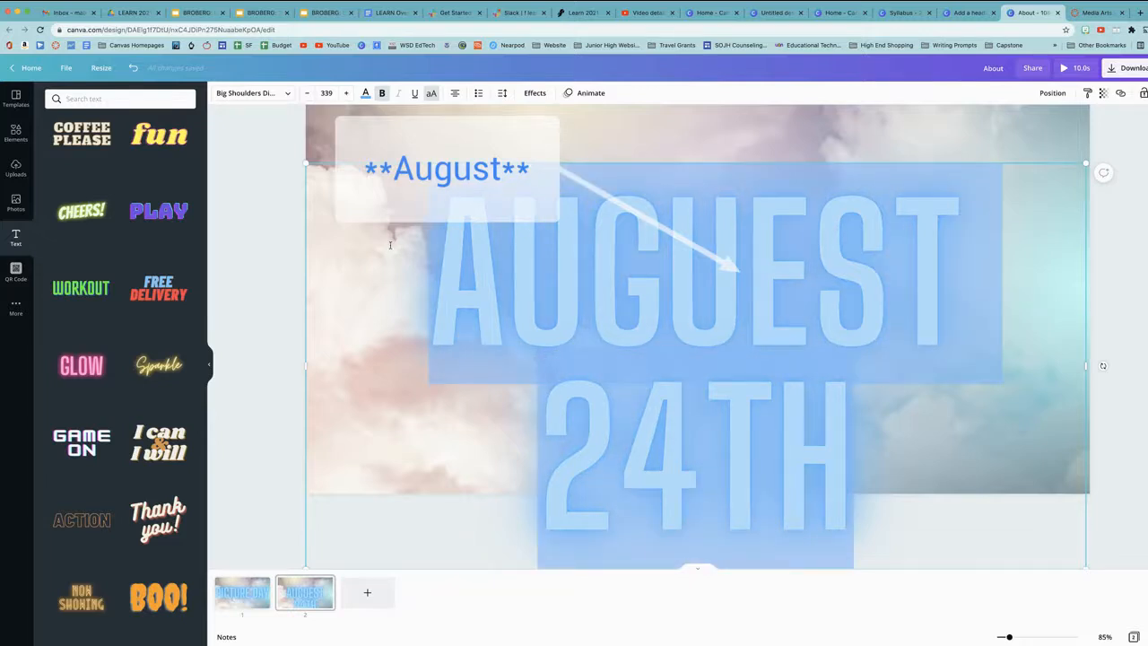
left_click(328, 92)
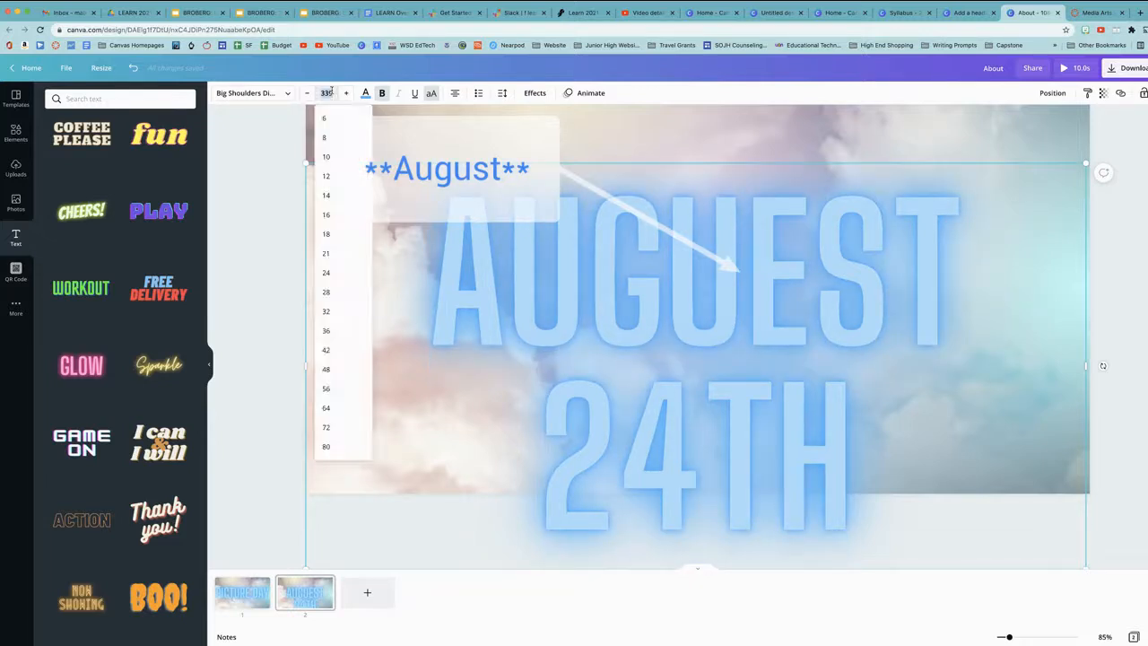
scroll(324, 361, "down", 3)
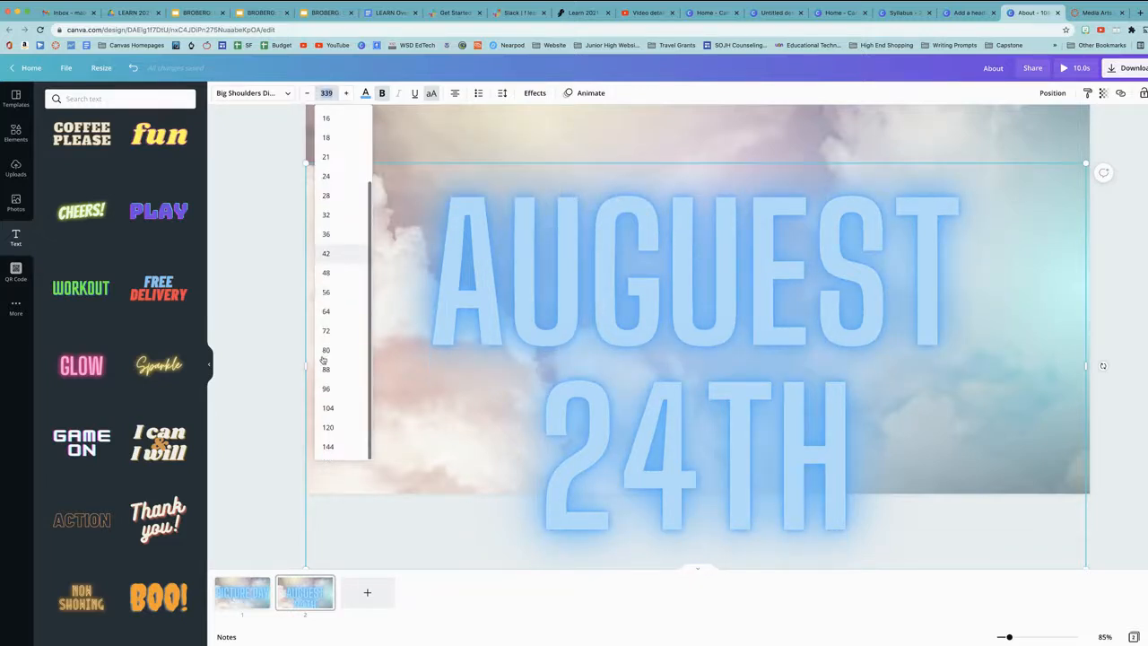
left_click(332, 446)
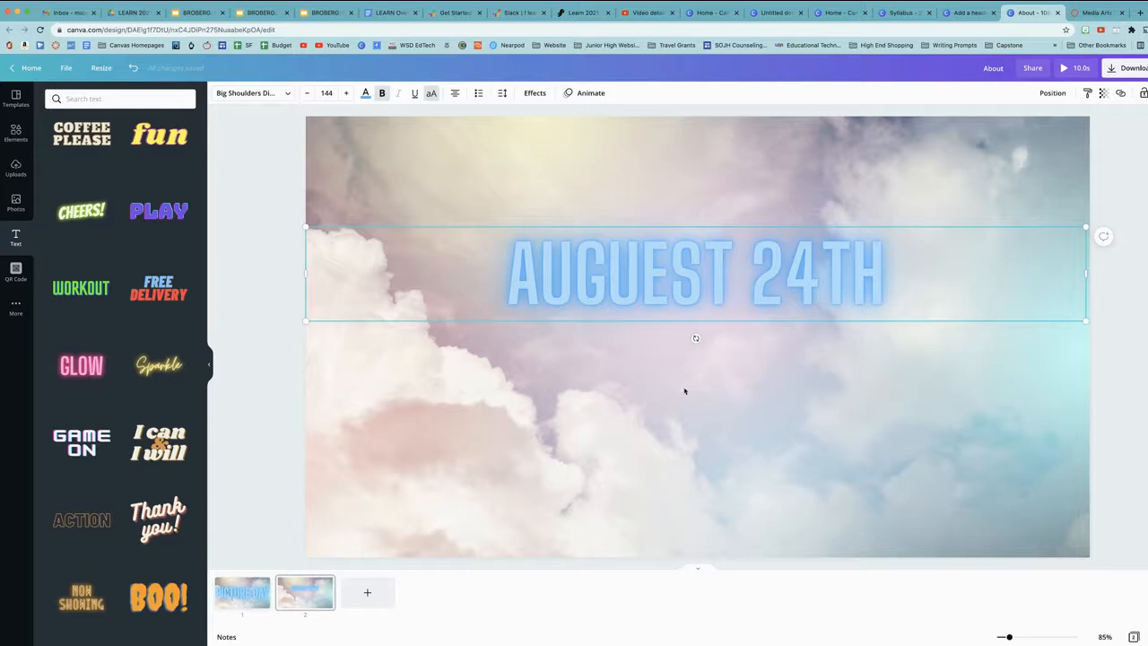
left_click(1123, 339)
left_click_drag(723, 276, 725, 338)
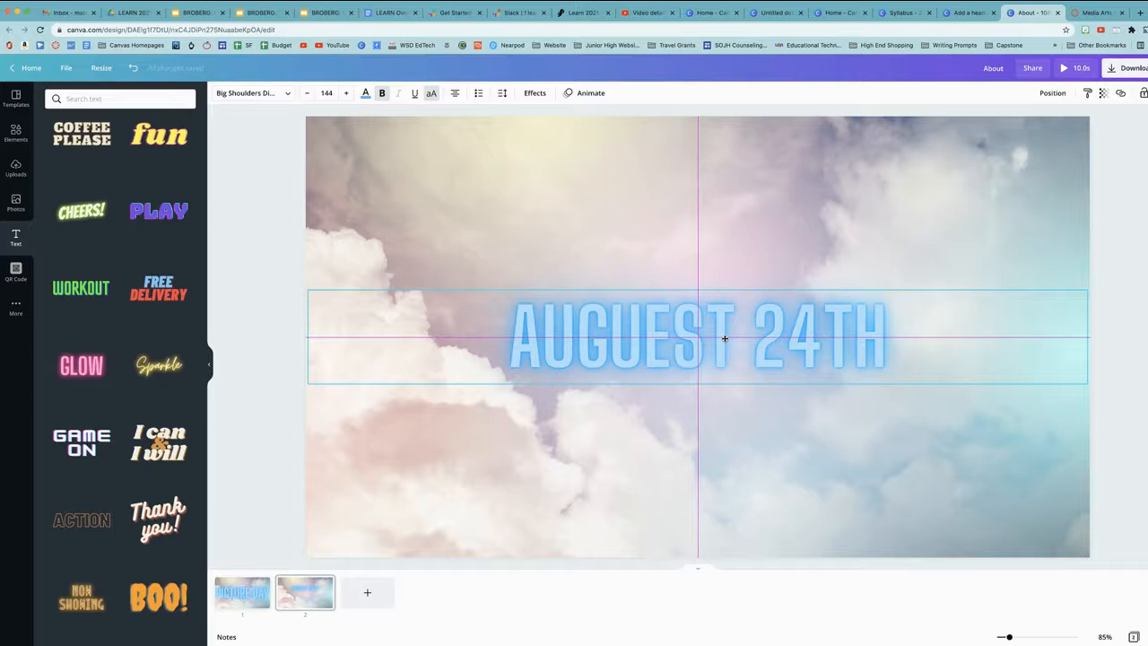
left_click_drag(725, 338, 726, 340)
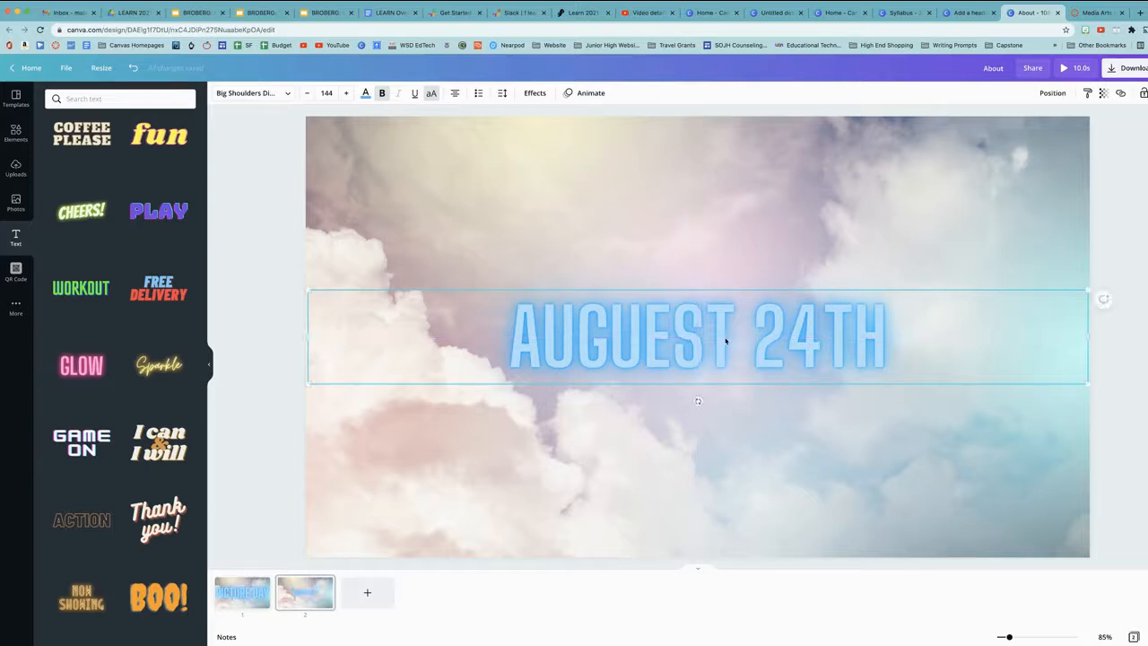
Step: Center the PICTURE DAY text on page 1
left_click(242, 600)
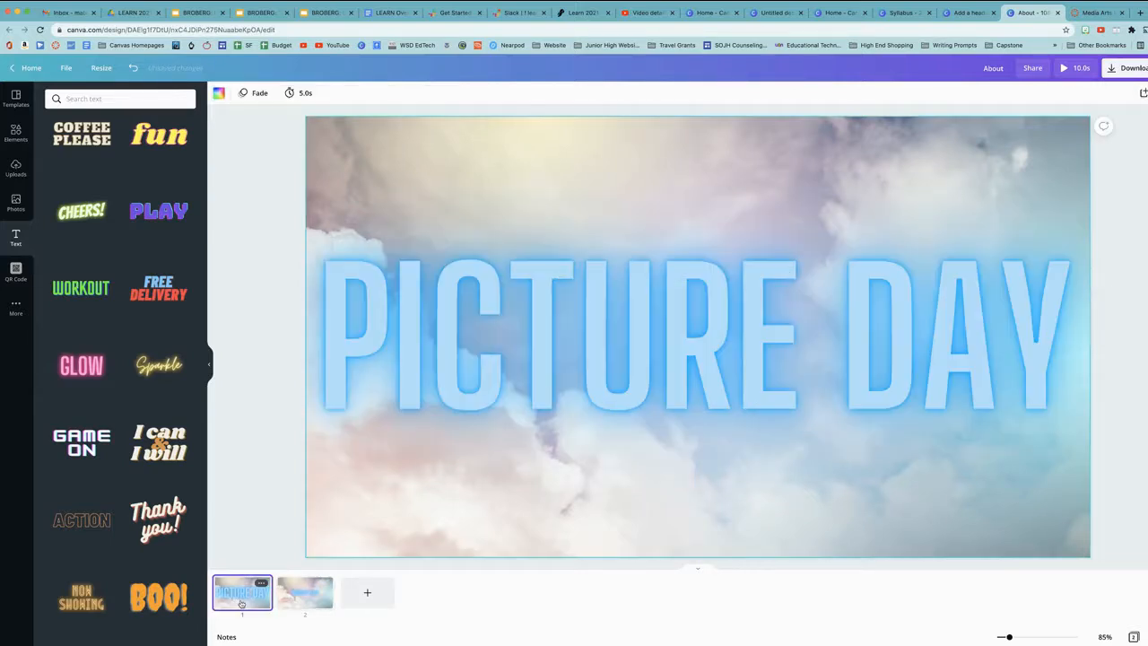
left_click(642, 322)
left_click_drag(693, 325, 695, 320)
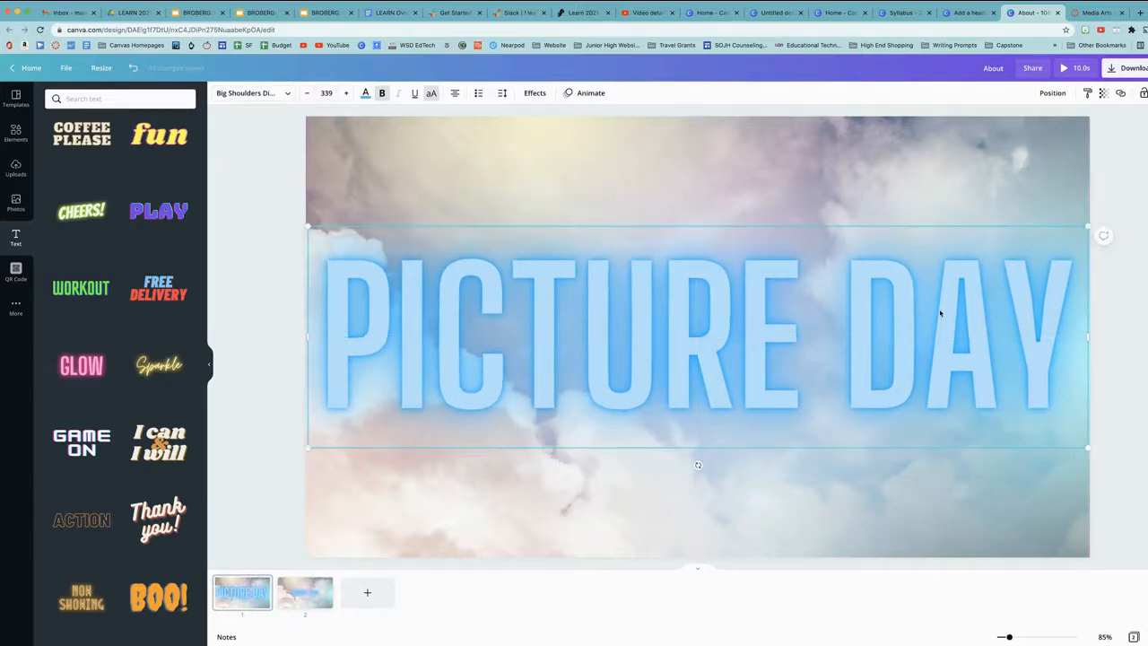
left_click(698, 465)
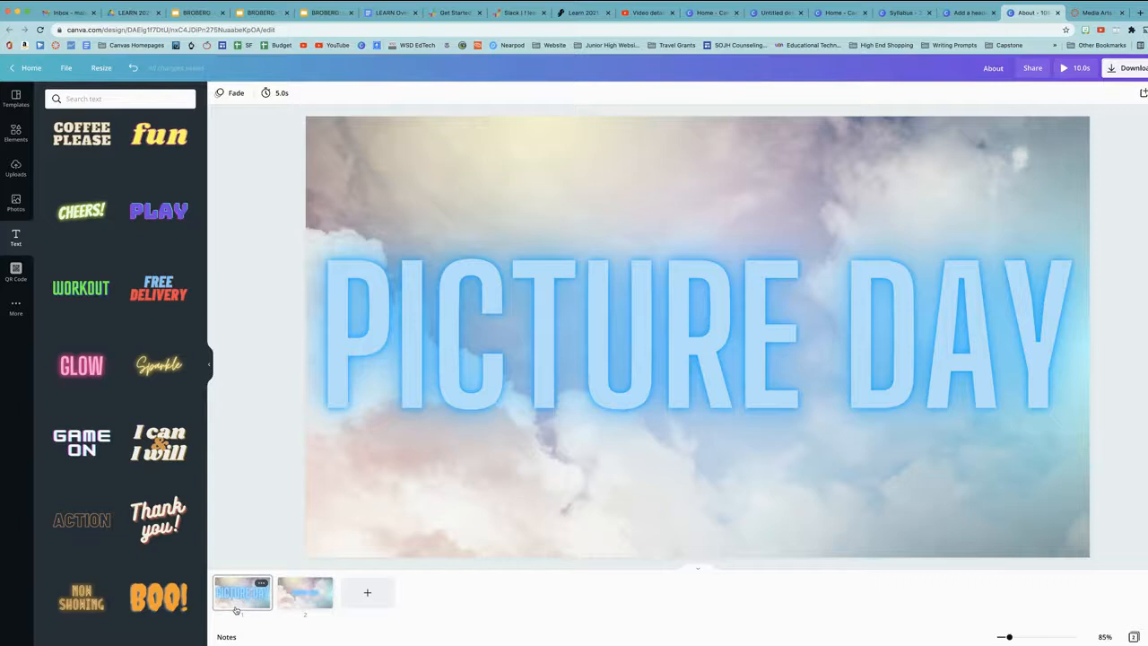
Step: Set the PICTURE DAY text on page 1 to font size 144 and center it vertically on the page
left_click(304, 599)
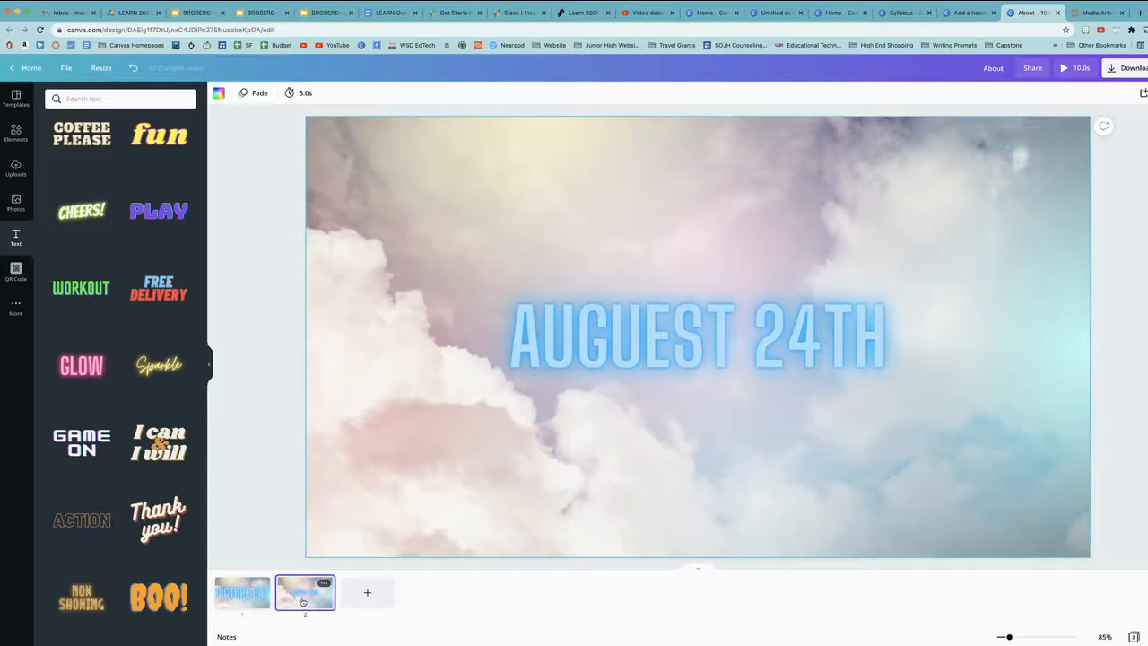
left_click(244, 594)
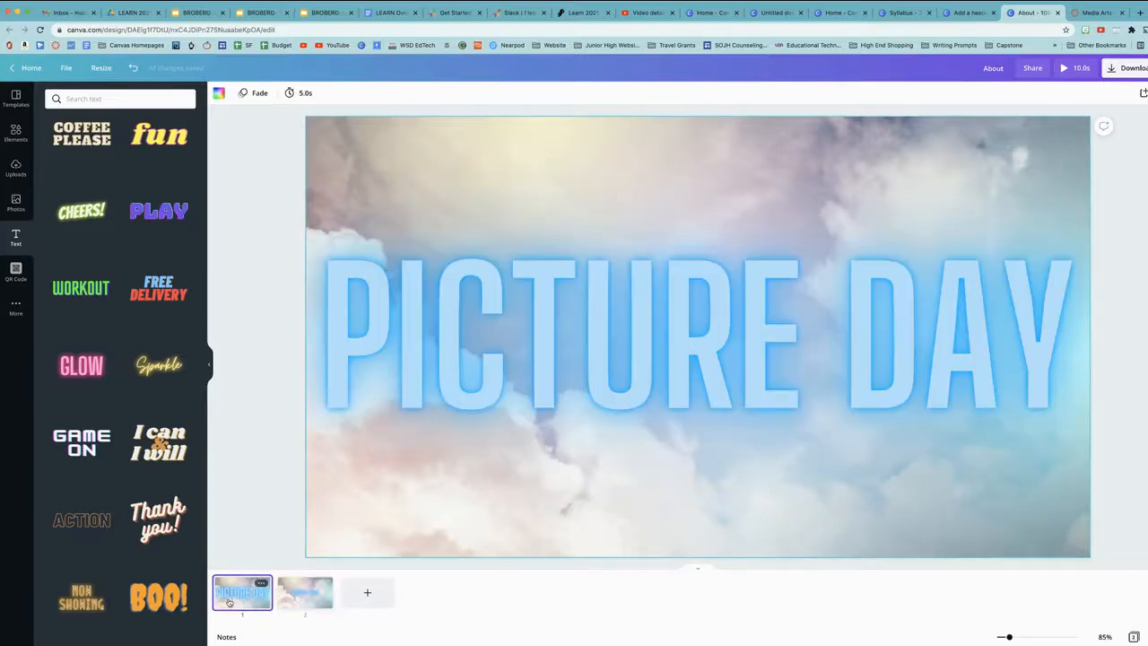
left_click(510, 455)
left_click(362, 336)
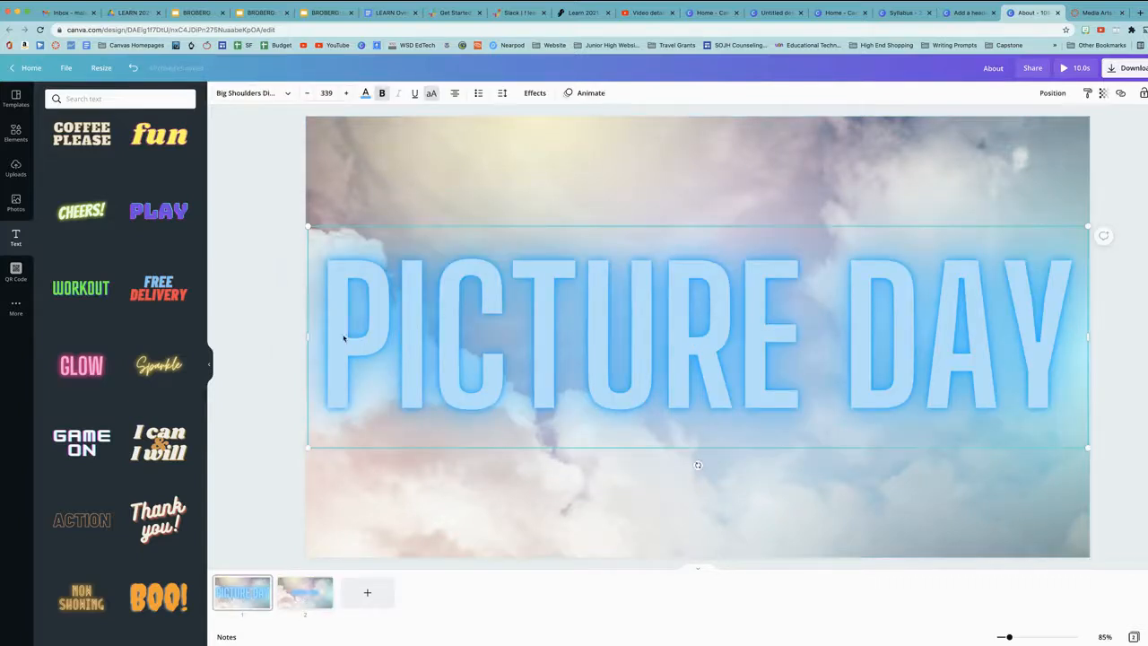
left_click_drag(339, 331, 1076, 330)
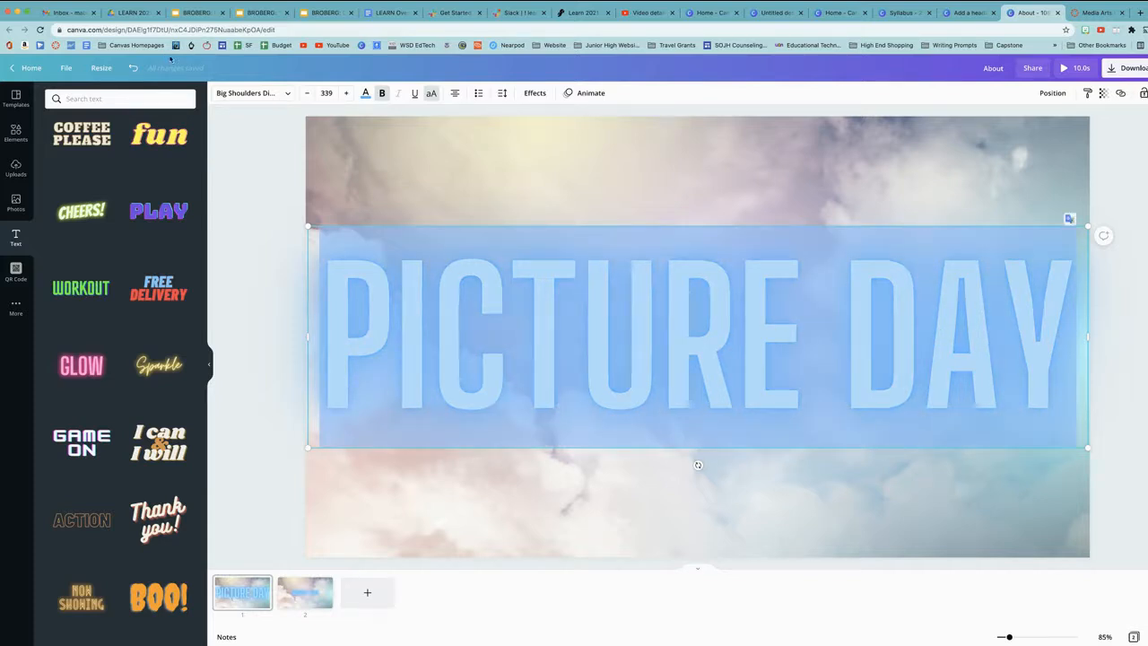
left_click(332, 93)
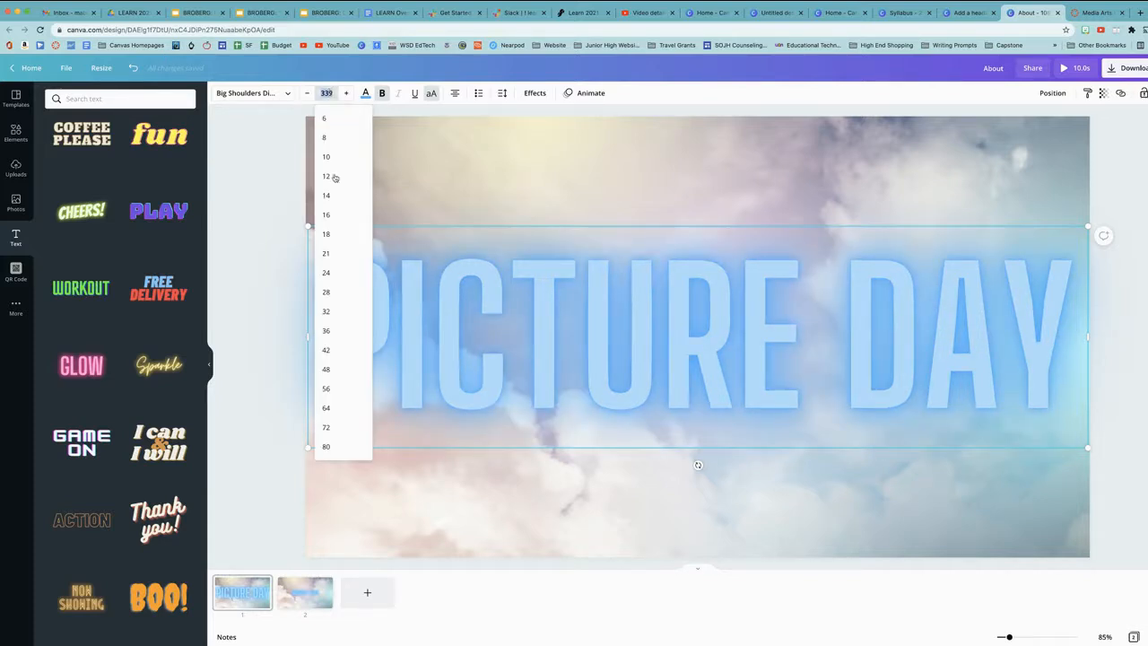
scroll(330, 429, "down", 2)
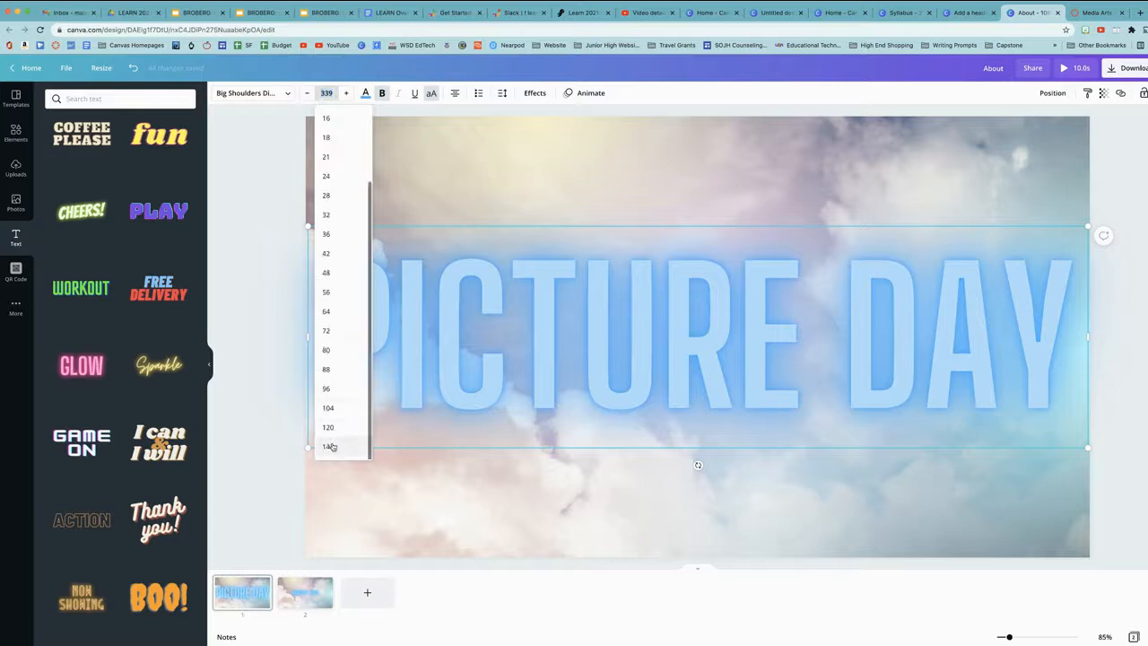
left_click(328, 446)
left_click(1142, 283)
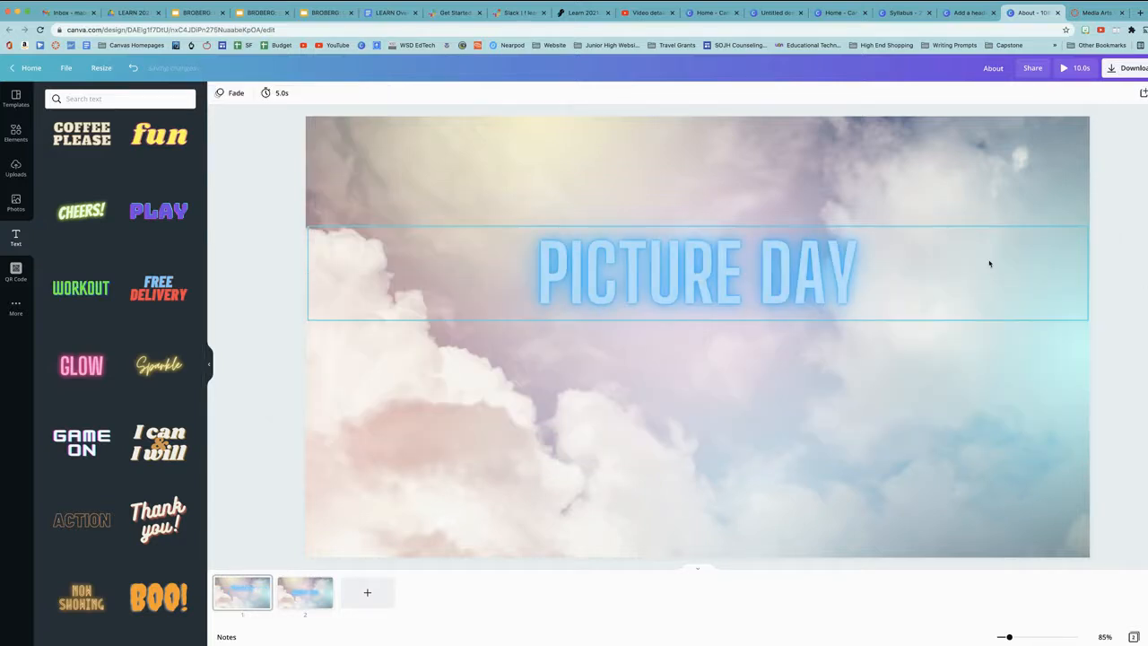
left_click_drag(699, 284, 699, 343)
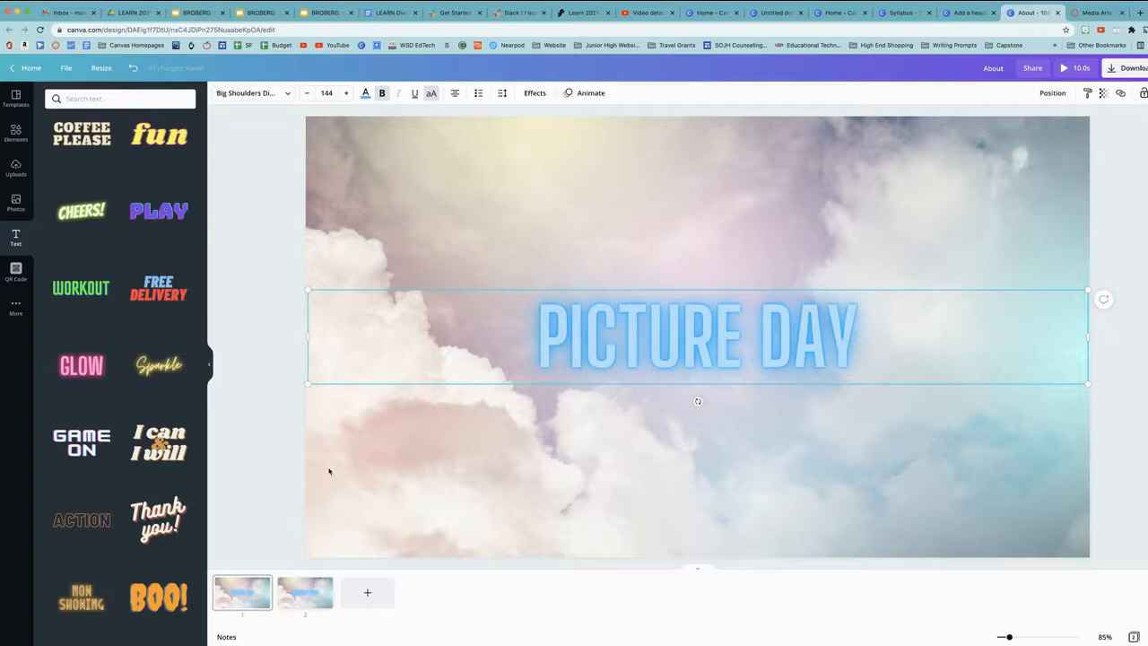
Step: Try to set the timing of page 1 to 3 seconds
left_click(249, 597)
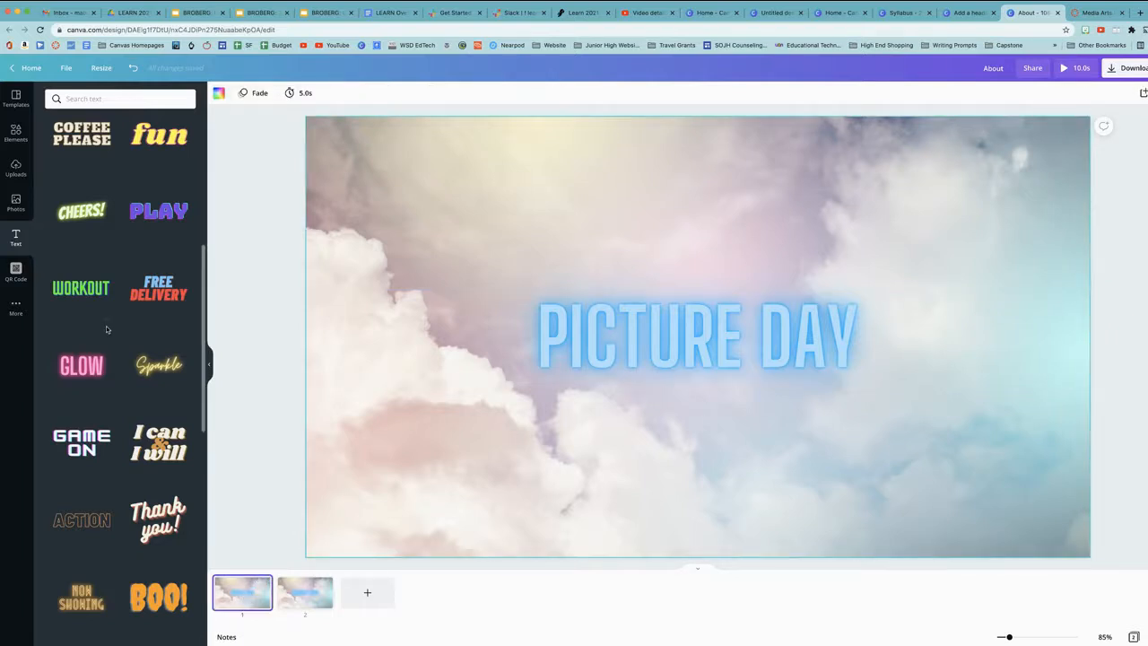
left_click(301, 94)
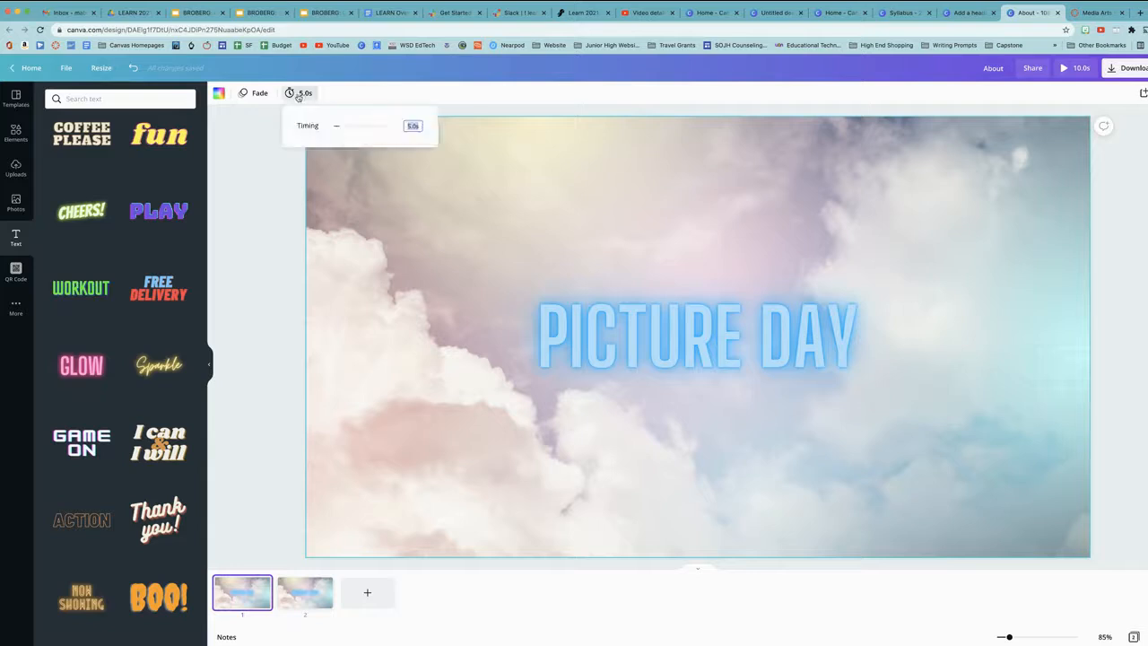
left_click(412, 126)
key("BackSpace")
type("3")
key("BackSpace")
left_click(302, 592)
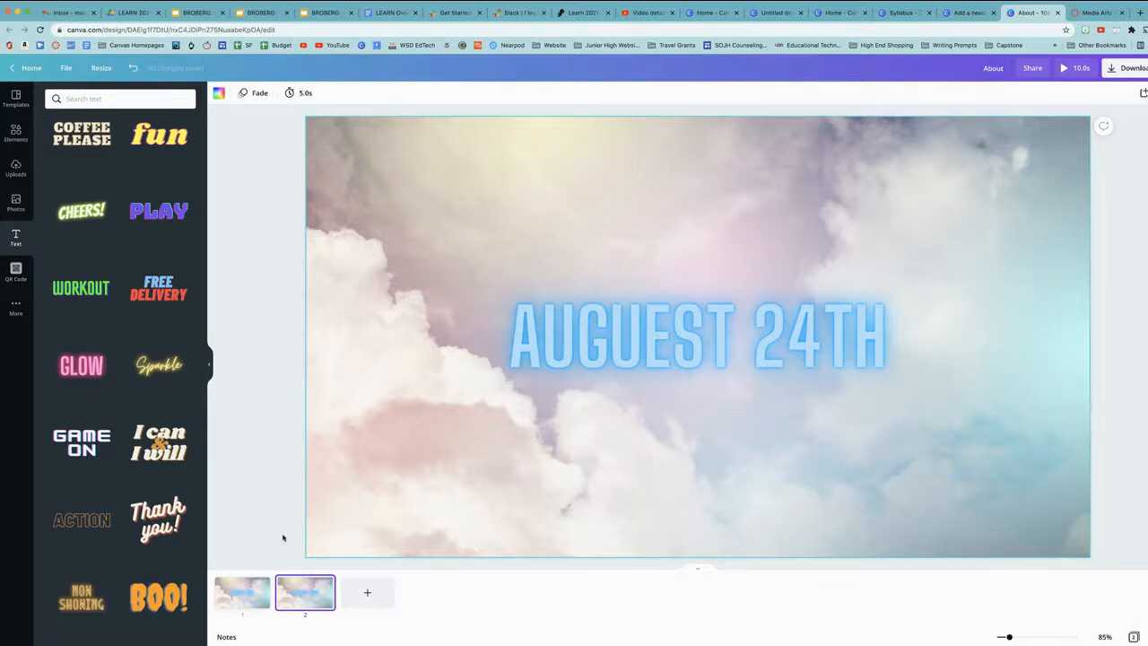
Step: Apply the Burst text animation to the PICTURE DAY text on page 1
left_click(252, 597)
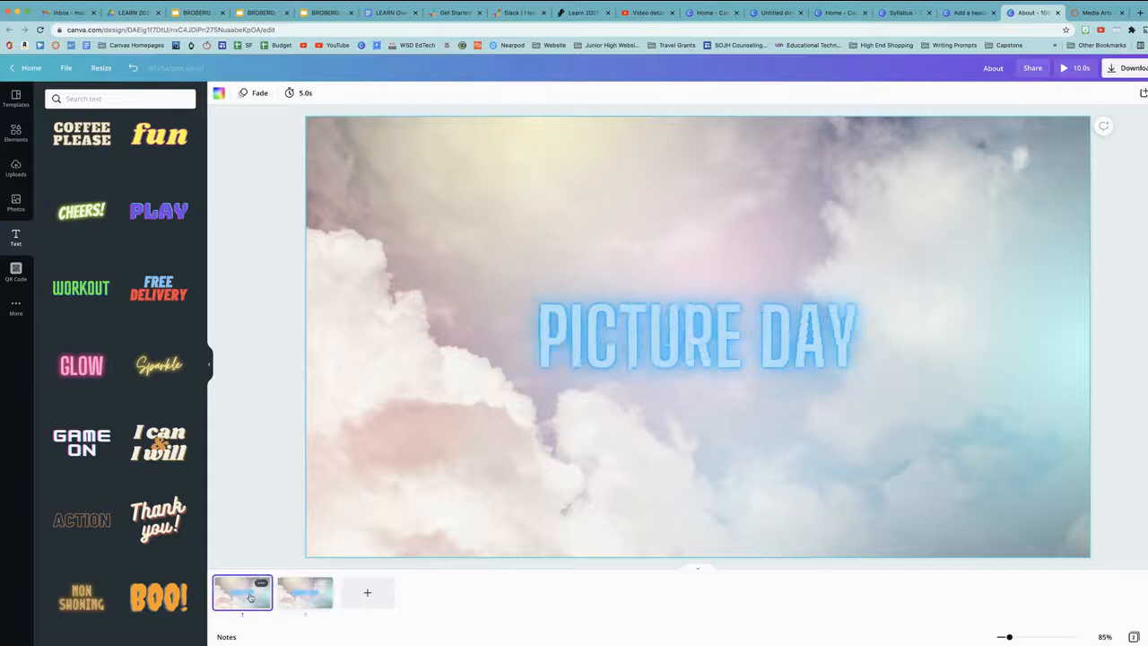
left_click(712, 333)
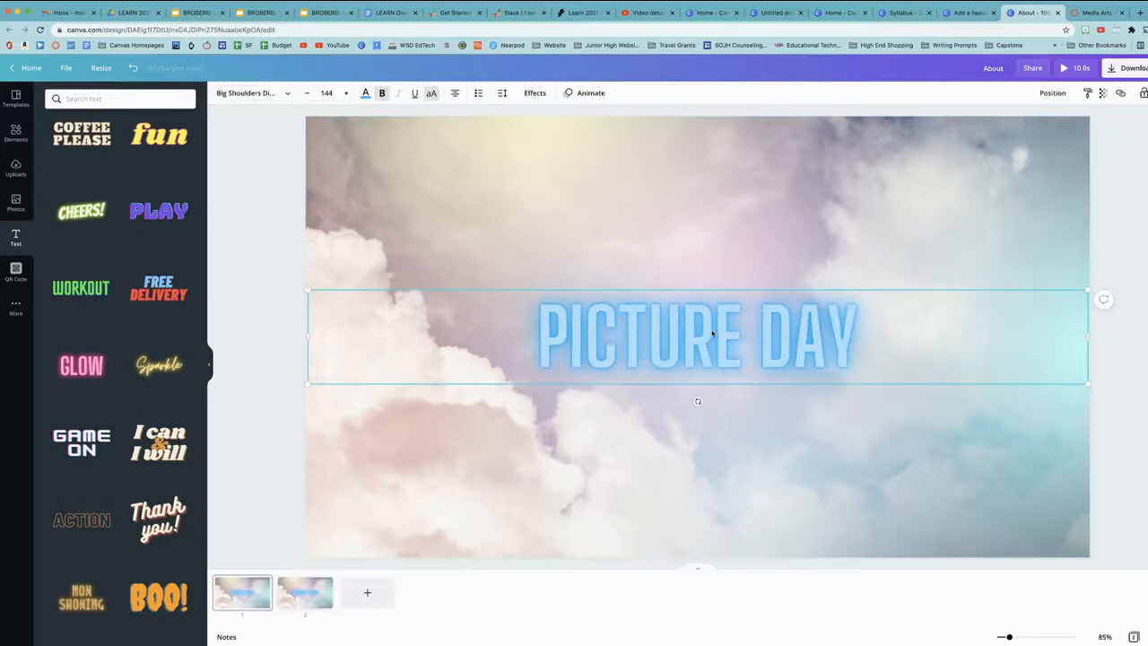
left_click(585, 92)
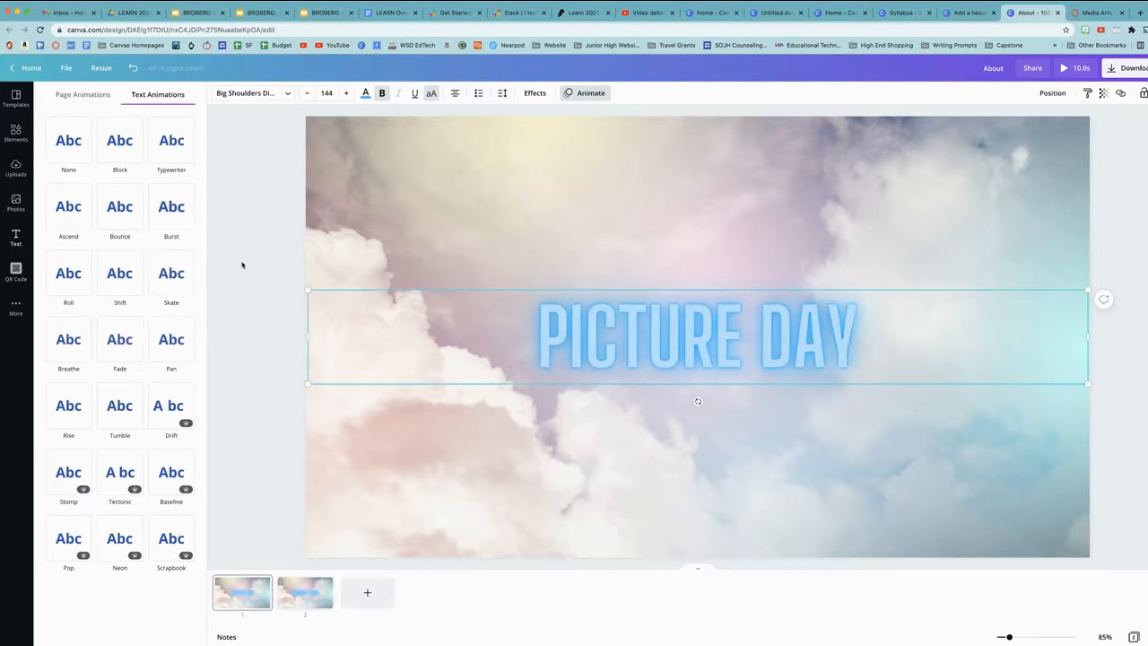
left_click(162, 212)
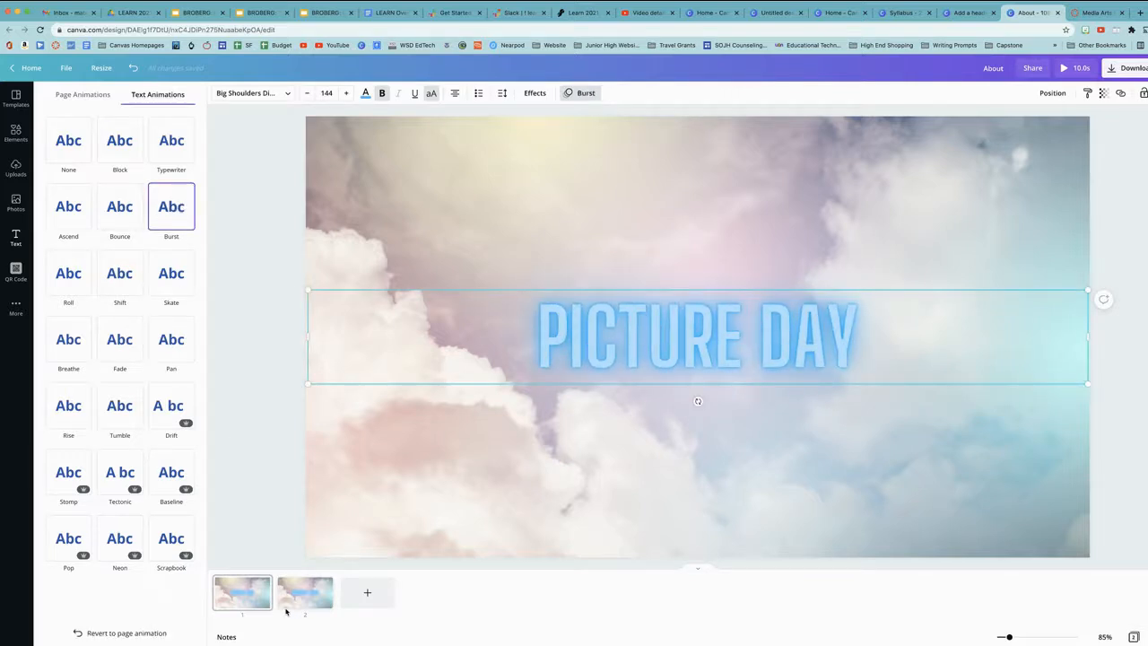
Step: Apply the Burst text animation to the AUGUEST 24TH text on page 2 and preview the whole animated design
left_click(303, 599)
left_click(492, 376)
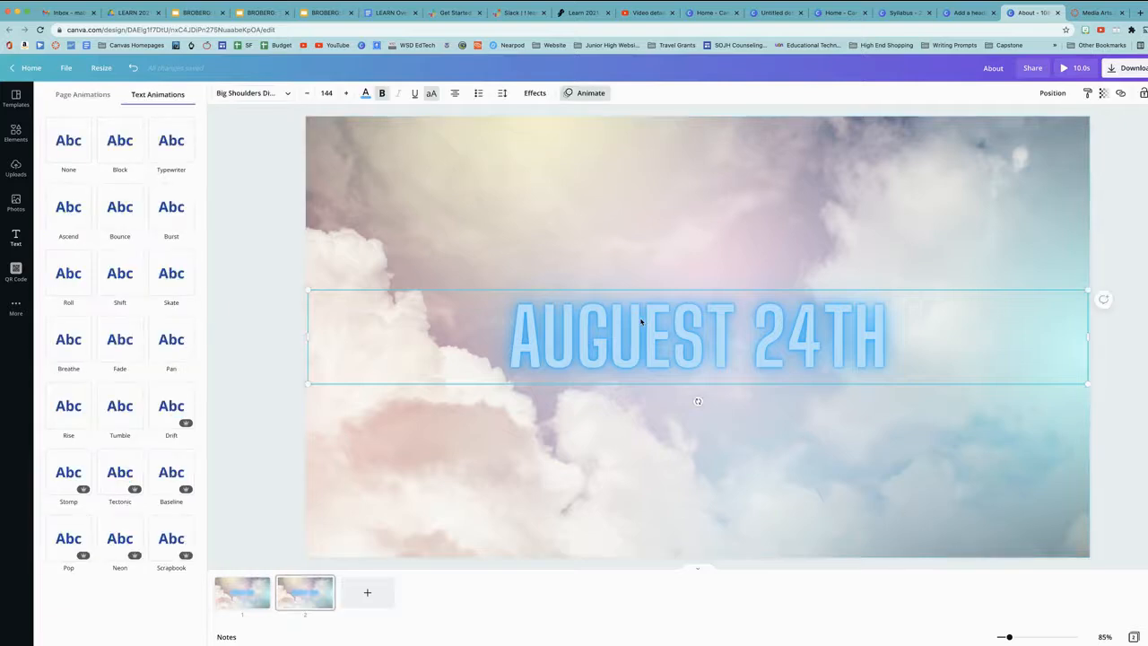
left_click(599, 96)
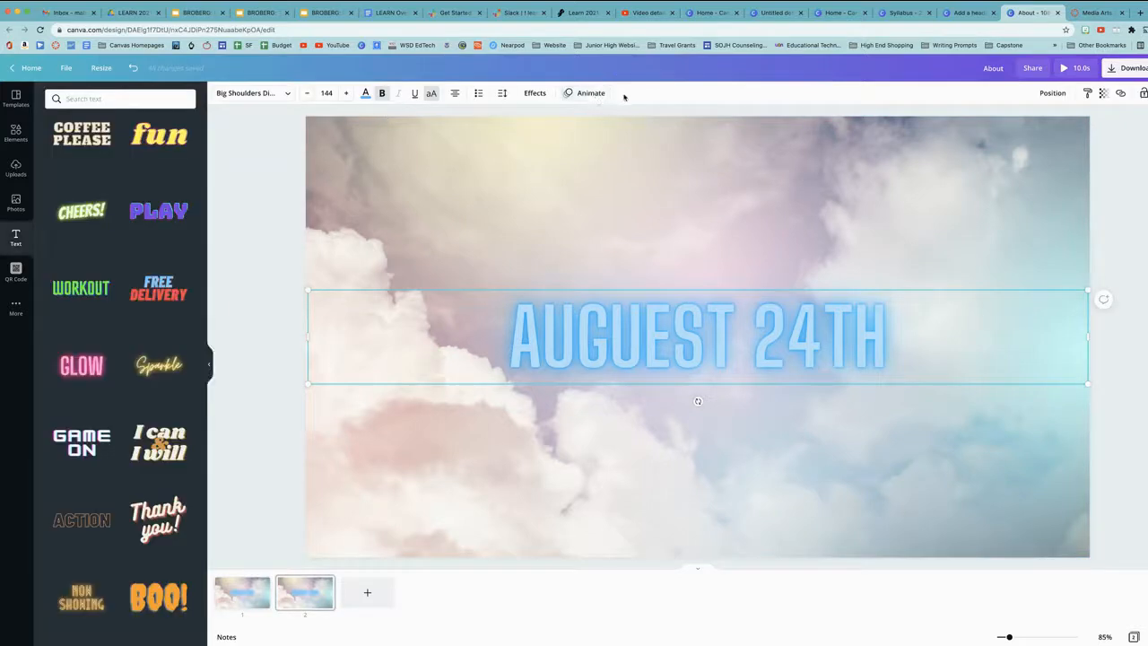
left_click(579, 93)
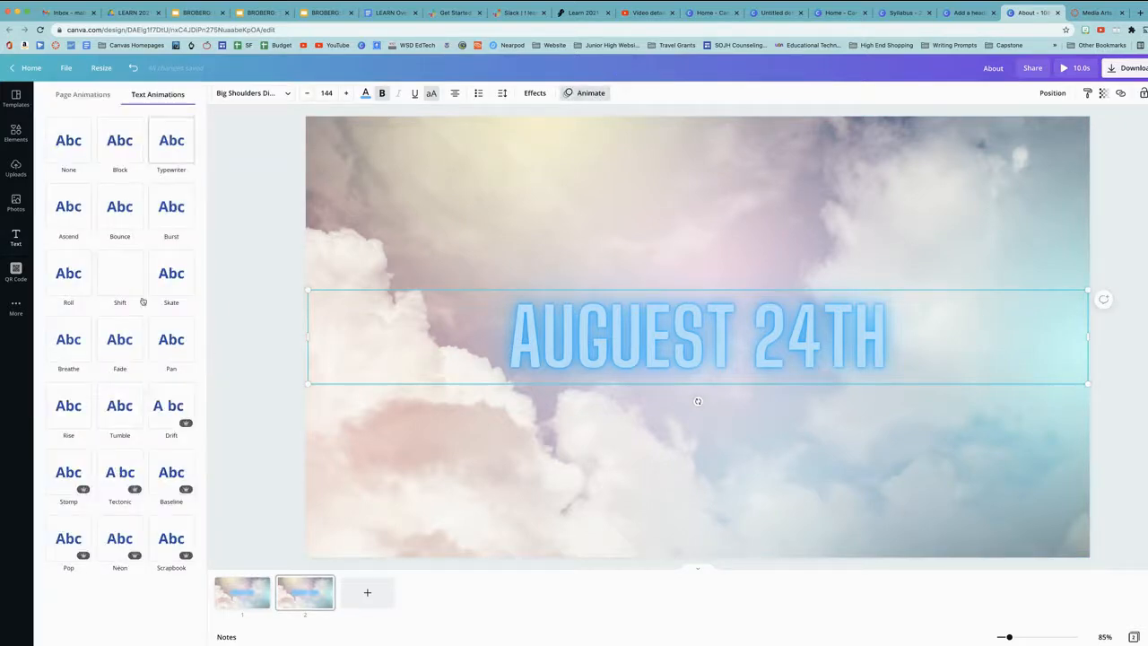
left_click(184, 218)
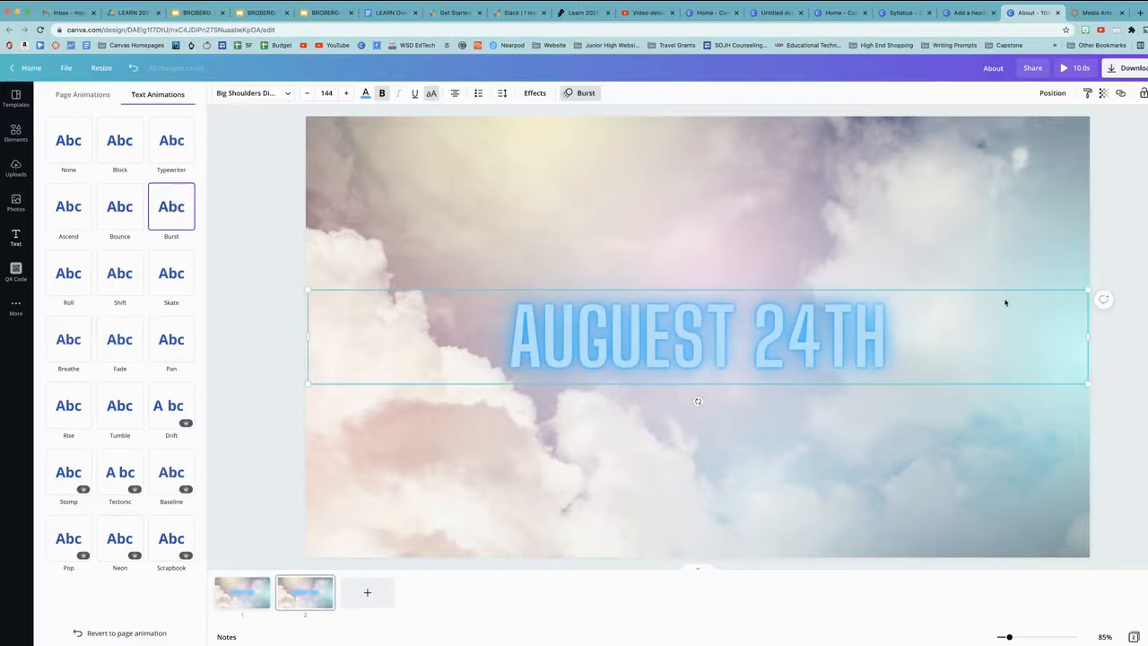
left_click(273, 160)
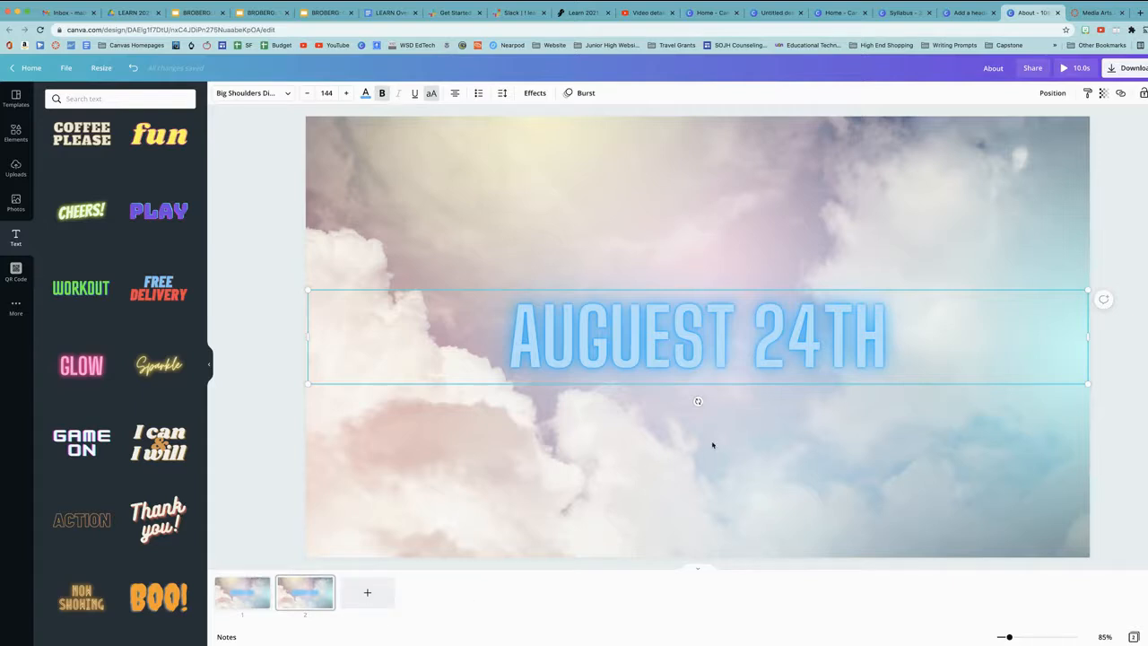
left_click(1077, 72)
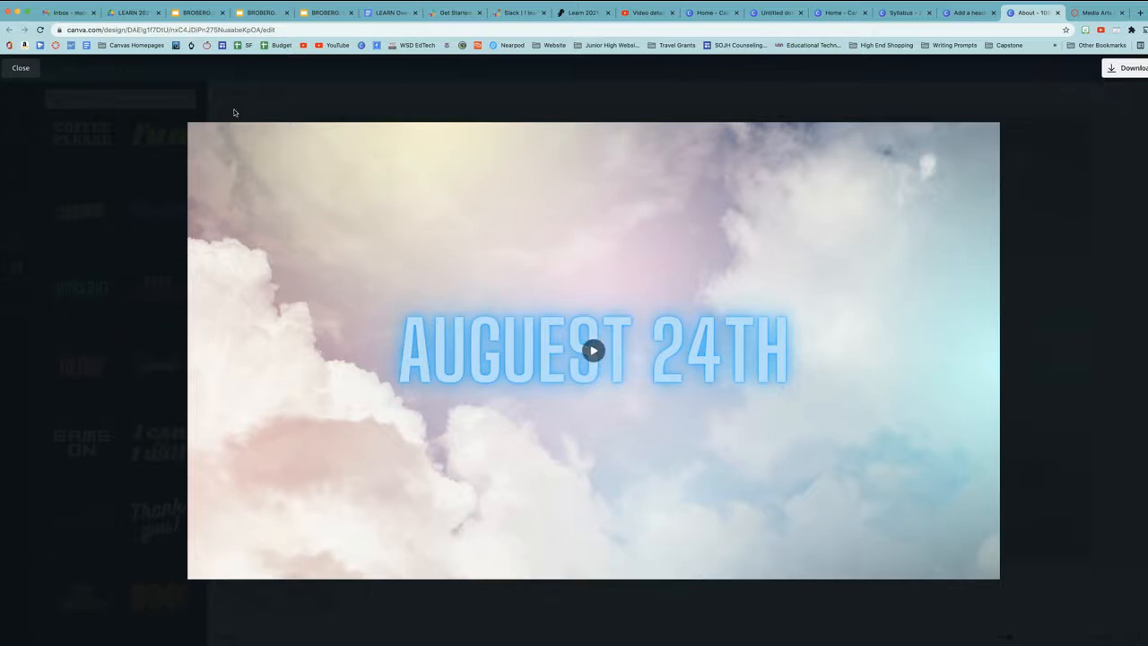
left_click(20, 68)
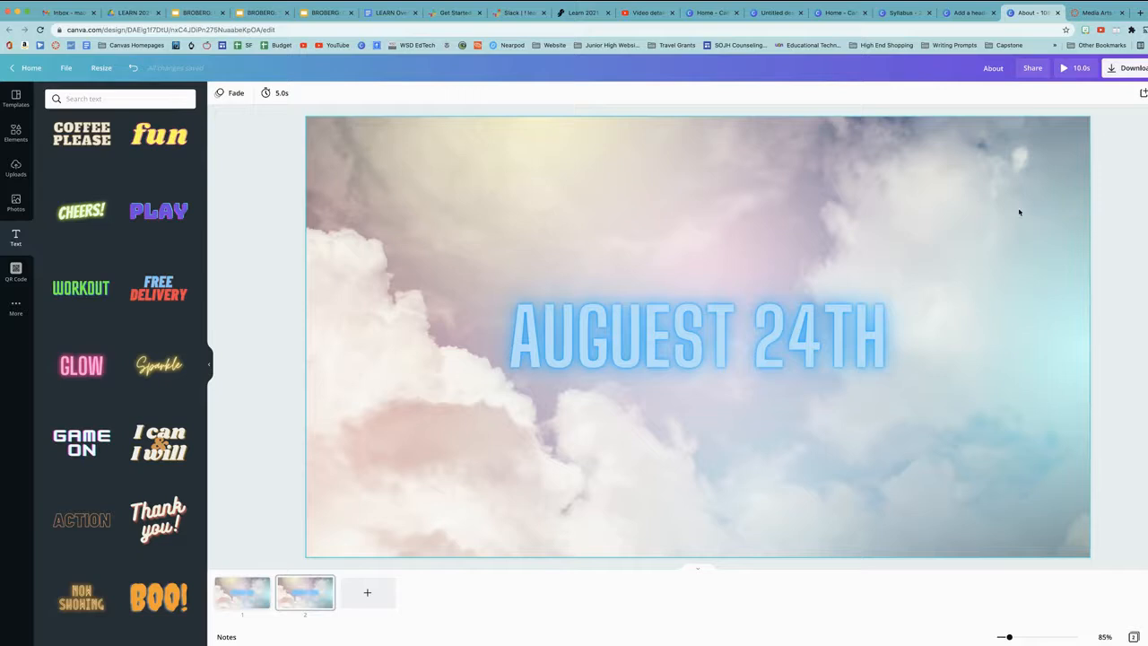
Step: Examine the file types offered for downloading the design and close the list without choosing another one
left_click(1132, 71)
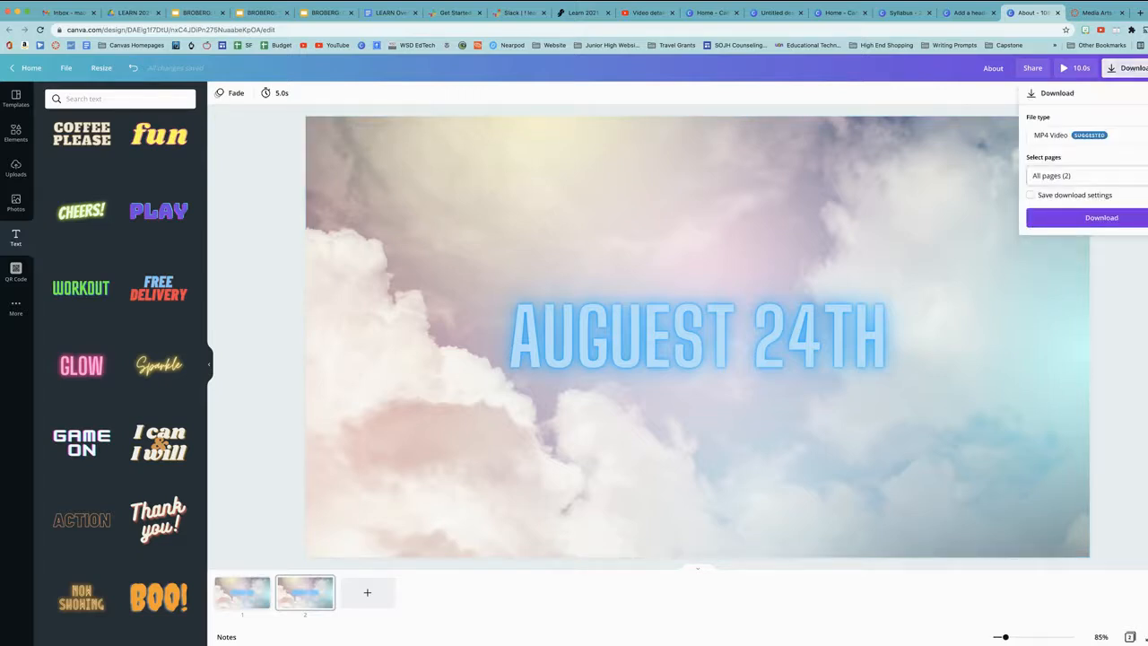
left_click(1132, 136)
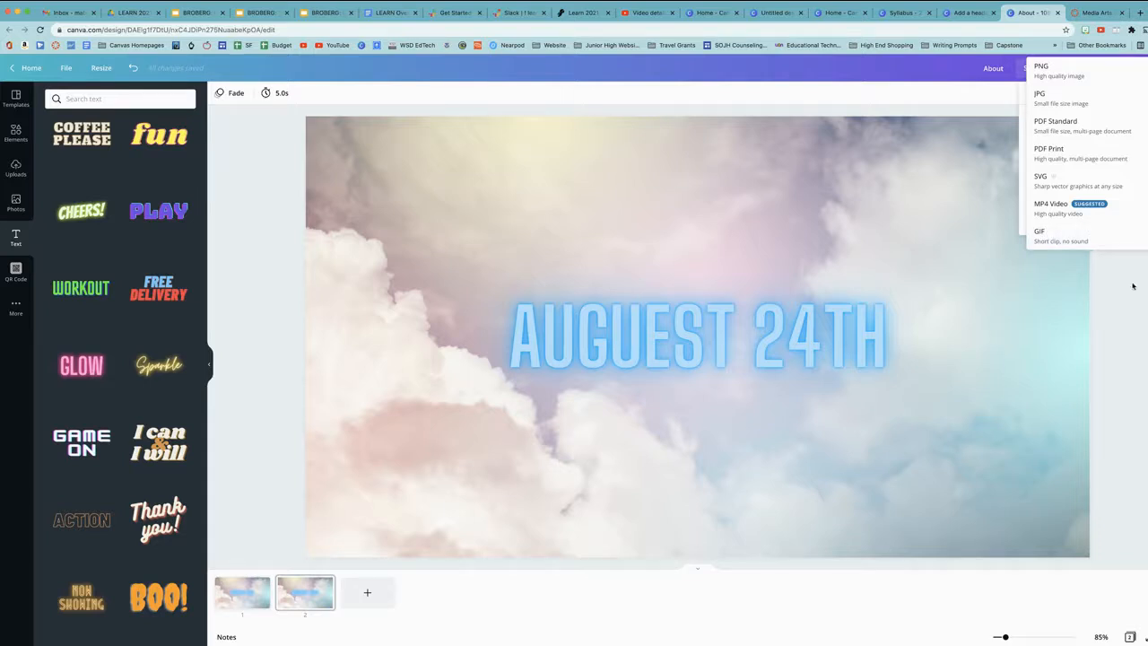
left_click(1134, 339)
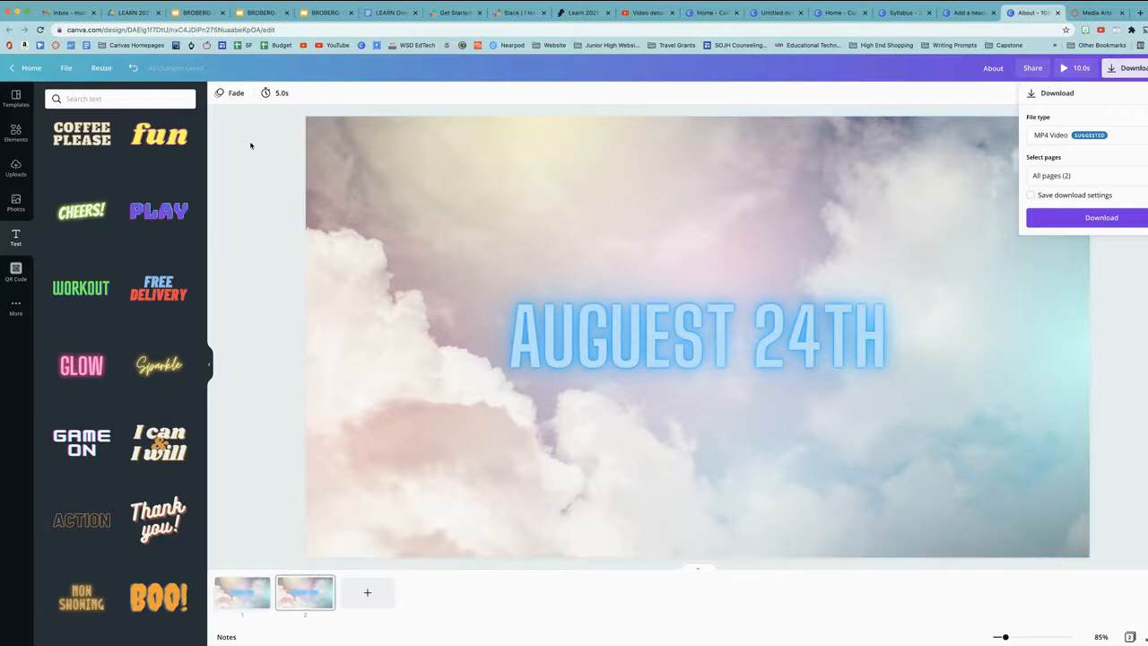
Step: Examine the preset sizes for resizing the design, mark Facebook Cover, and leave without resizing
left_click(102, 69)
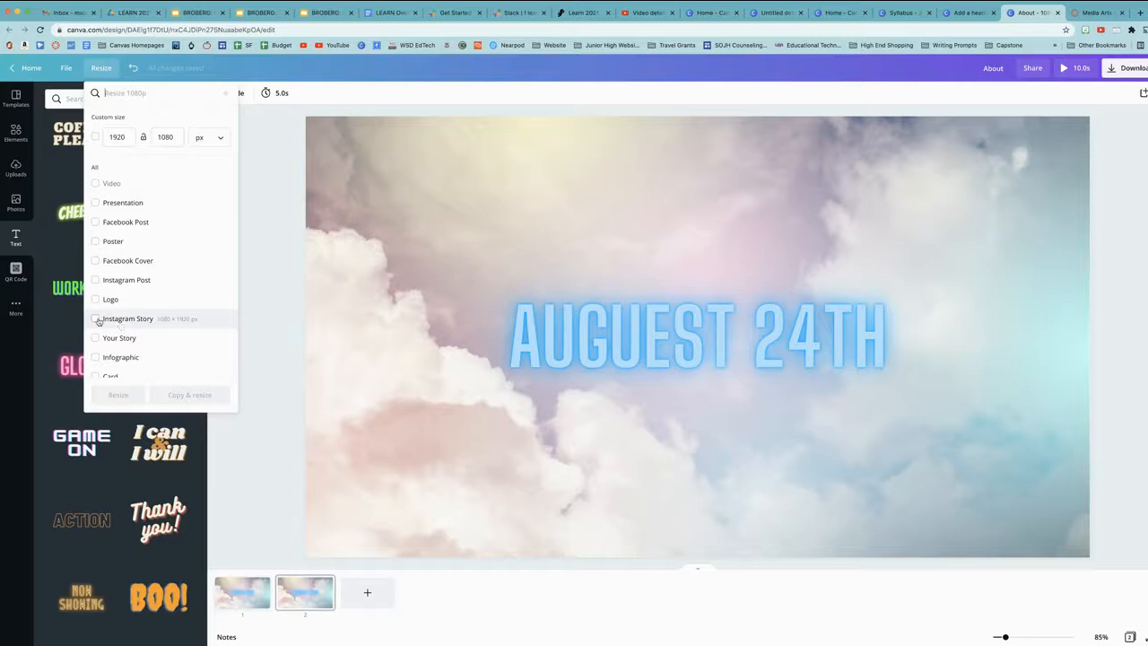
left_click(96, 261)
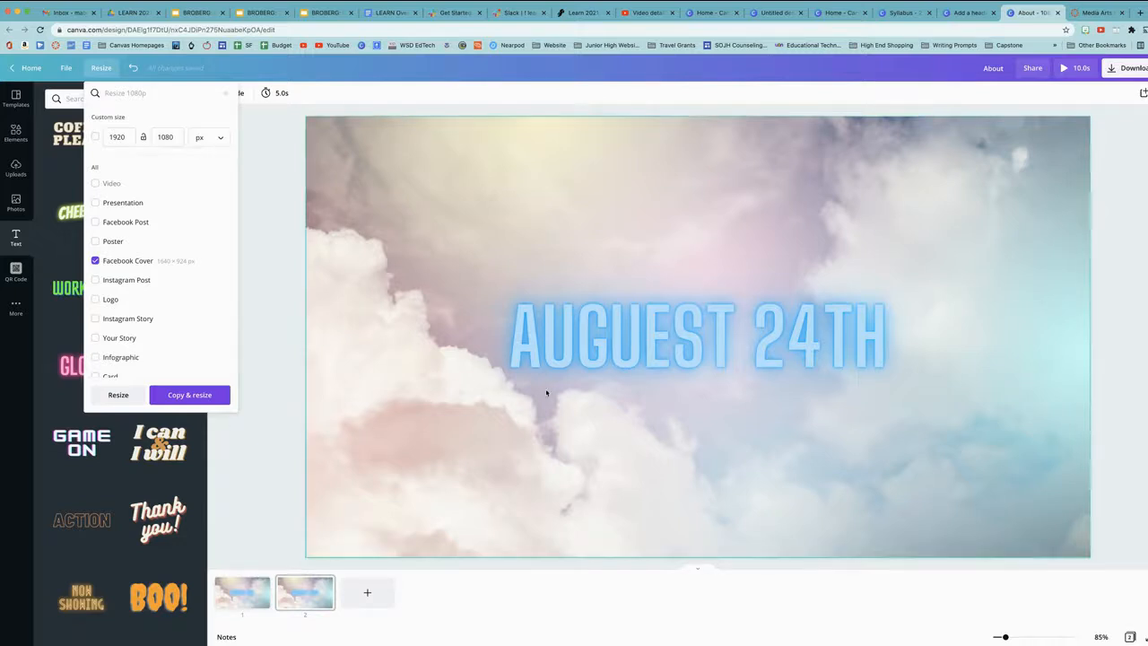
left_click(1143, 347)
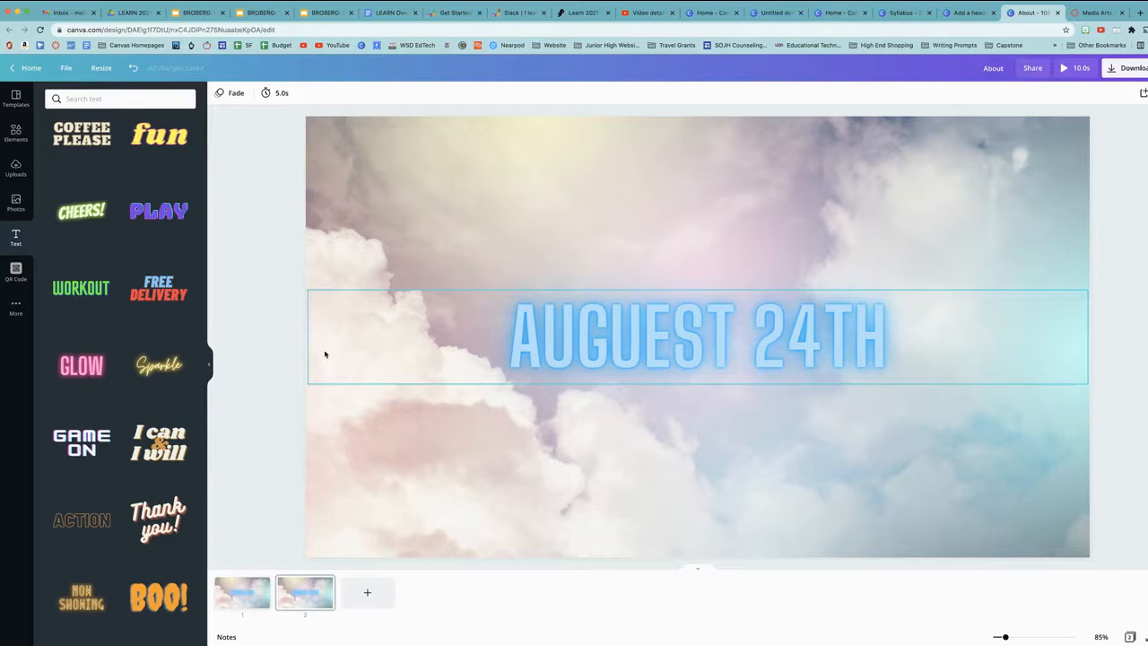